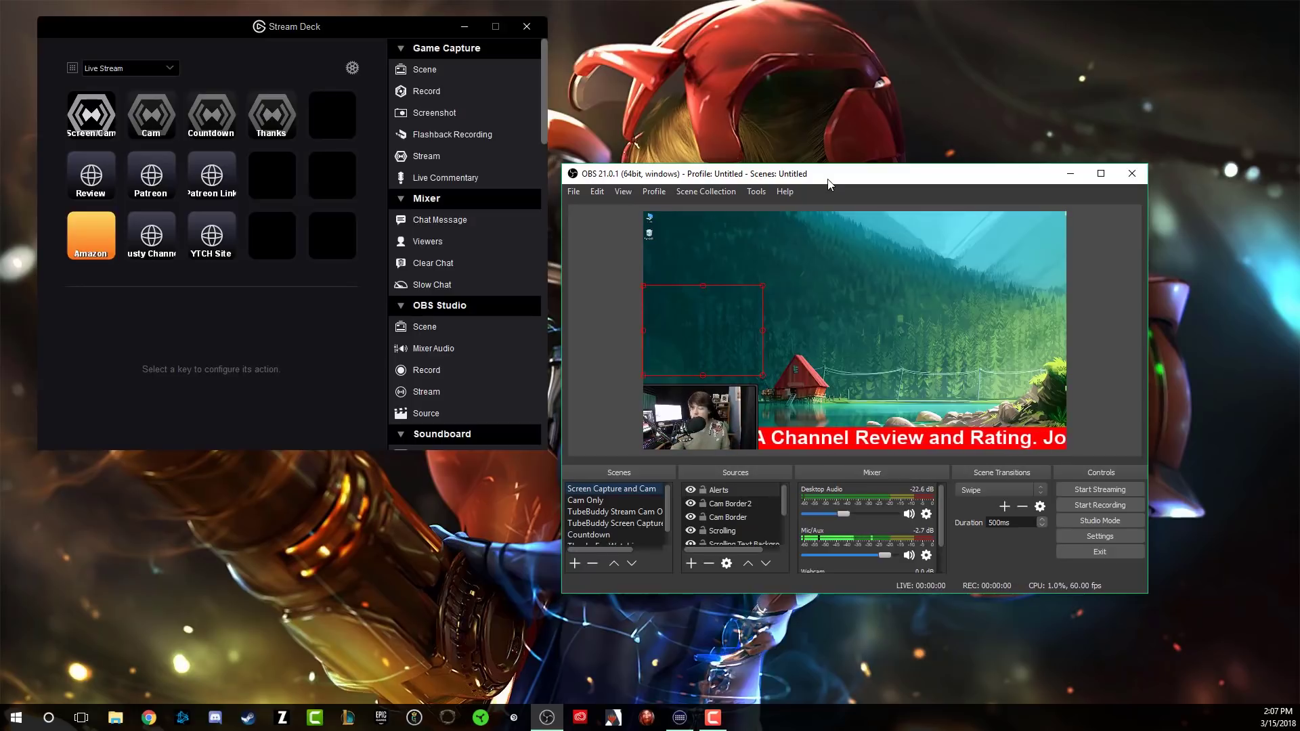
Switch OBS to the Countdown scene from the Stream Deck, then close the Amazon browser window.
key("F13")
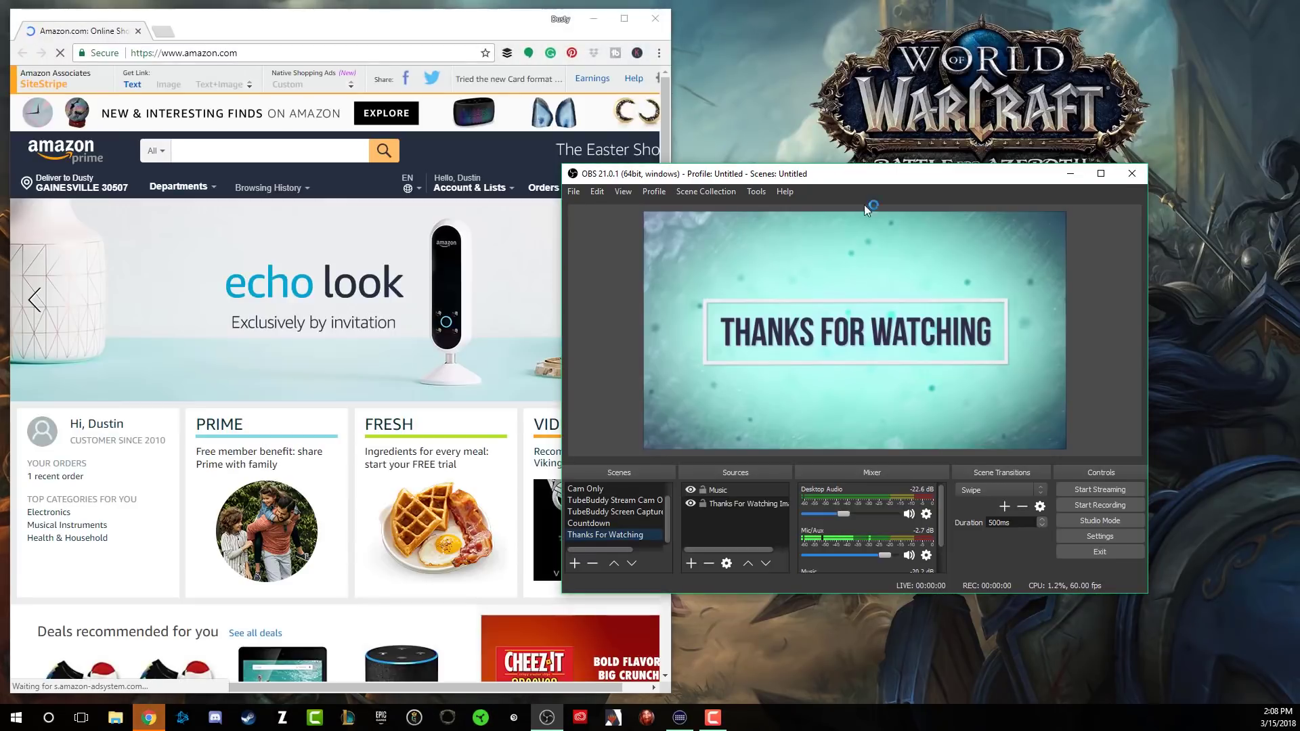
left_click(652, 20)
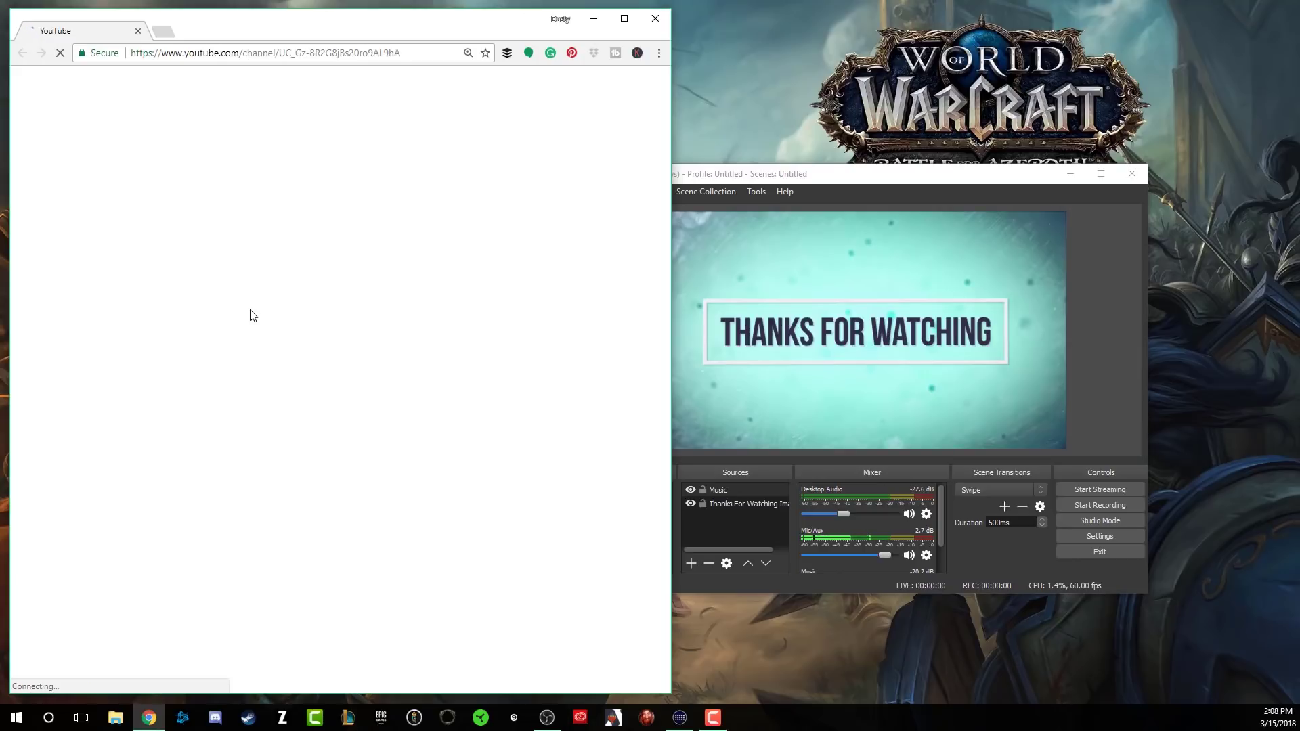
Close the YouTube channel window in Chrome with Ctrl+W.
key("ctrl+w")
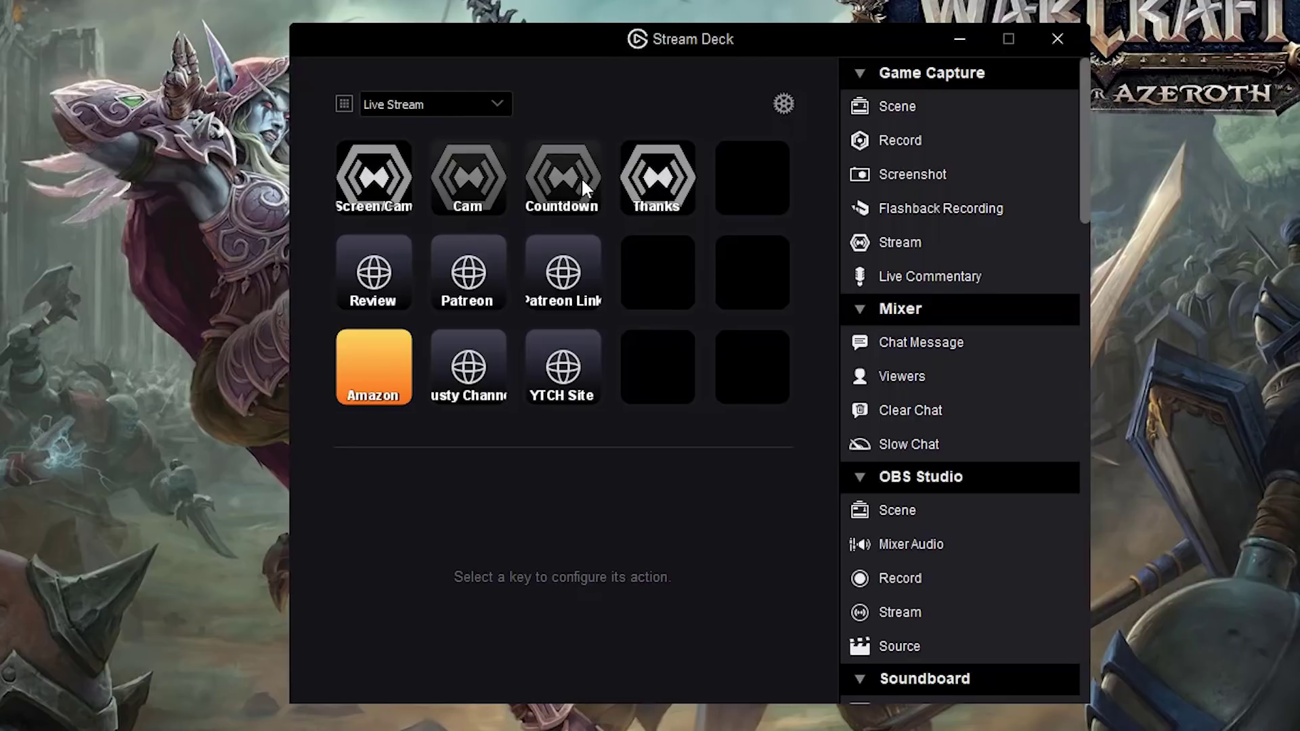
Add Profile 1 under Edit Profiles and link it to obs64.exe.
left_click(501, 98)
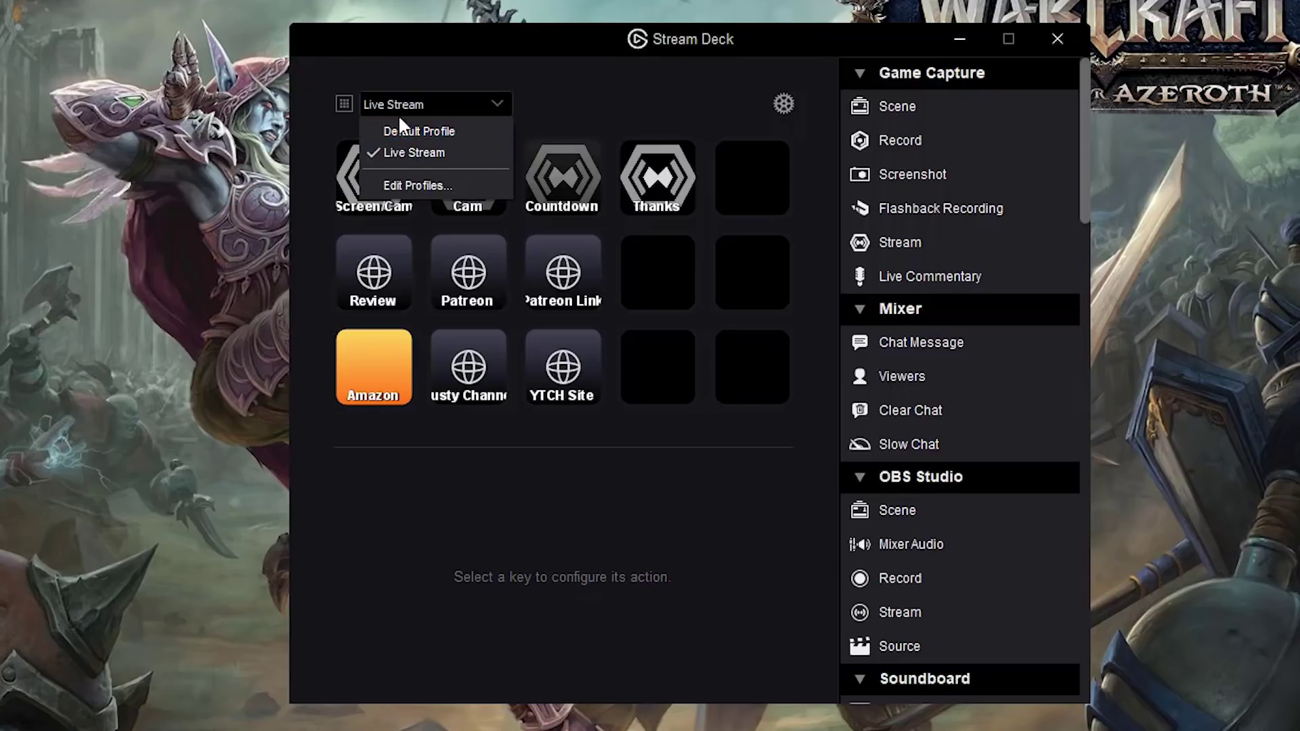
left_click(415, 181)
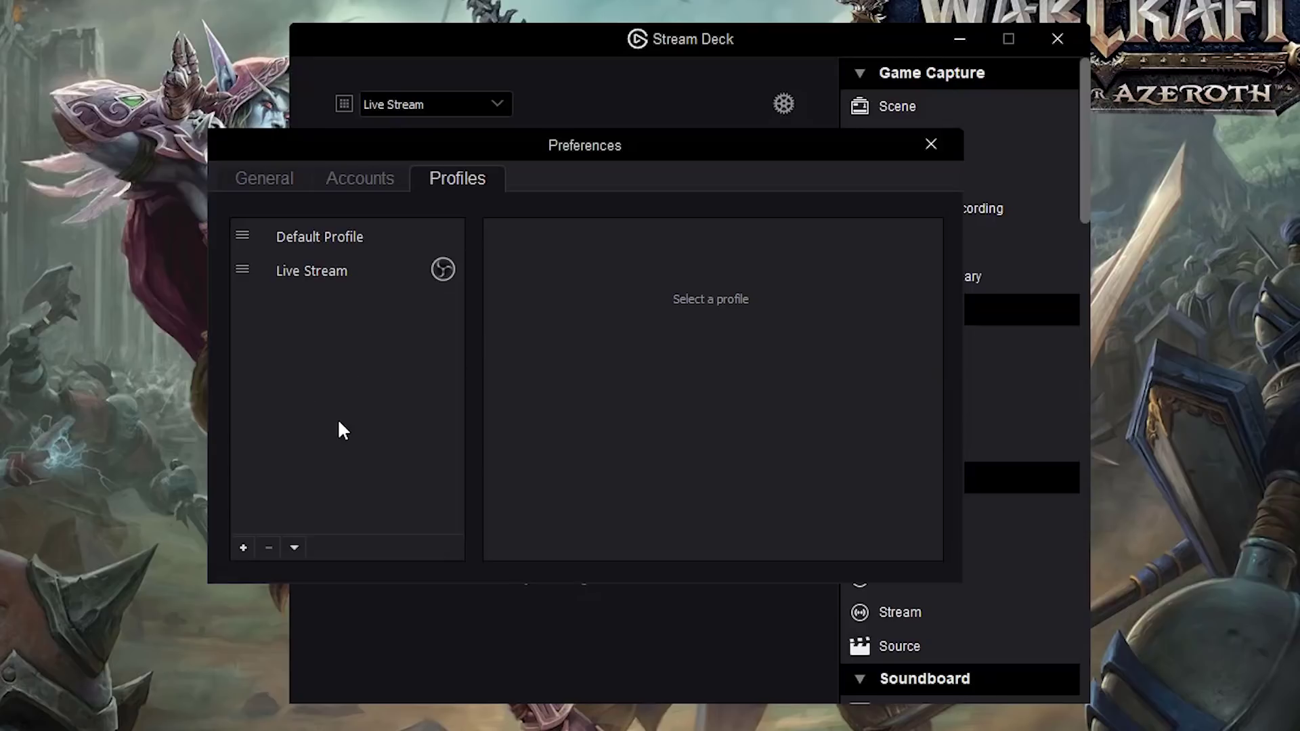
left_click(243, 549)
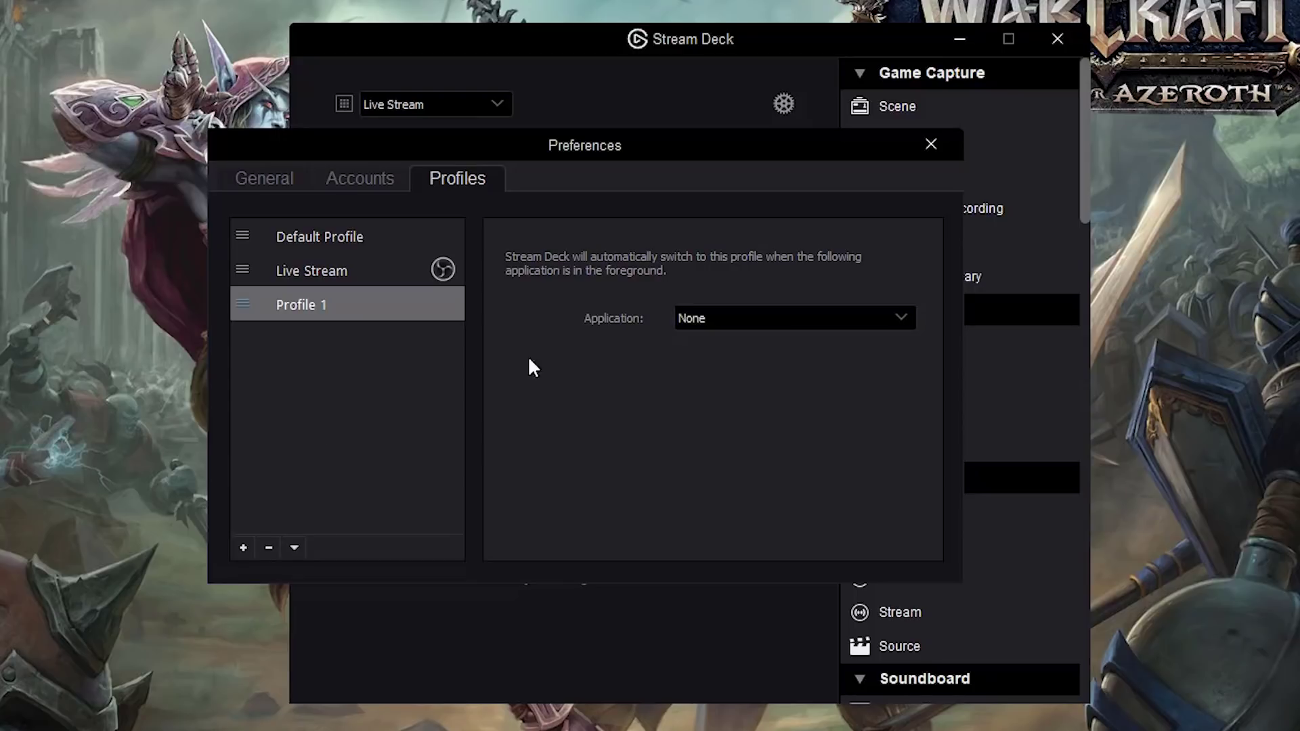
left_click(699, 321)
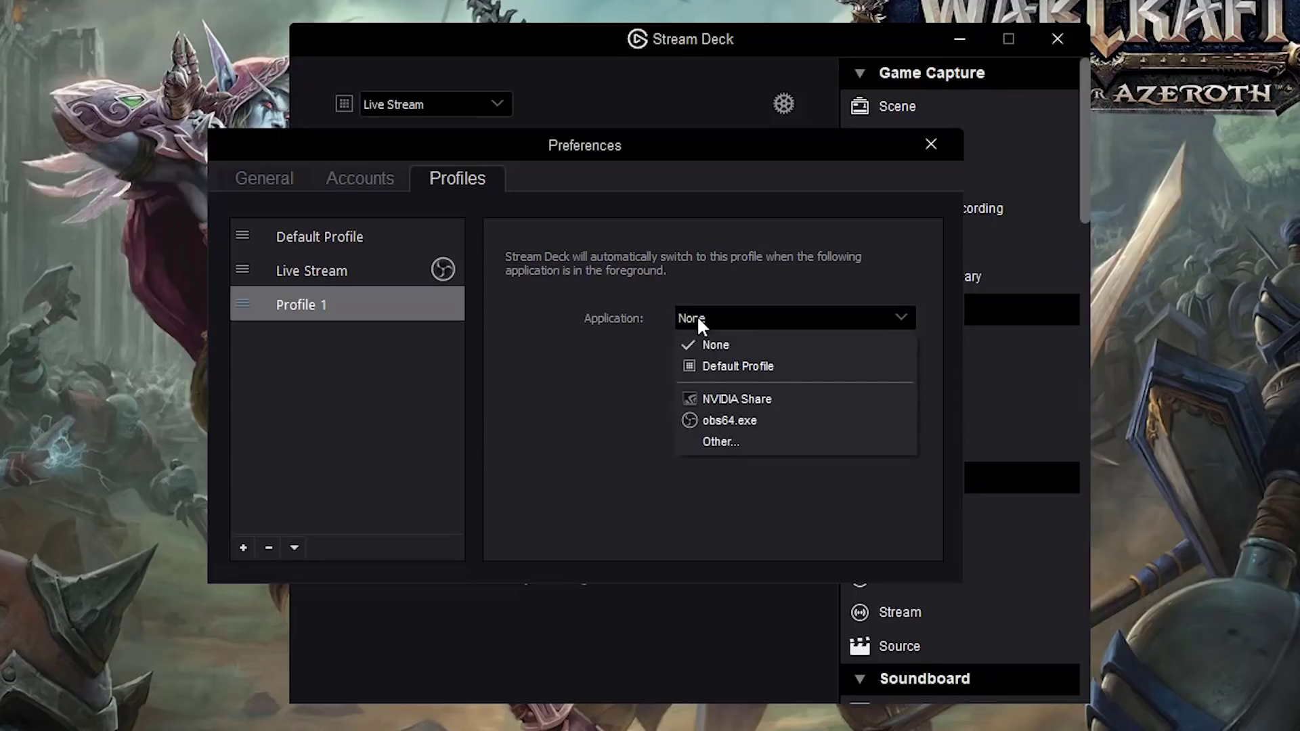
left_click(706, 424)
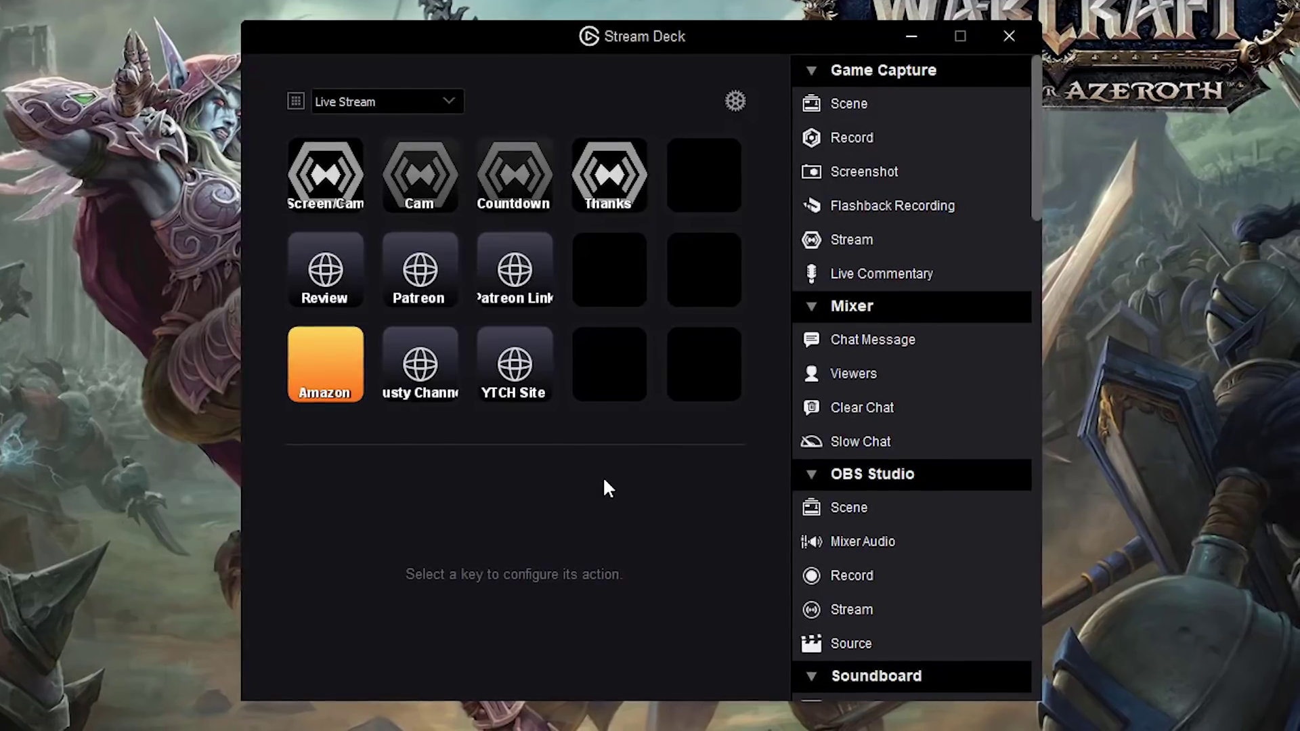
left_click(448, 99)
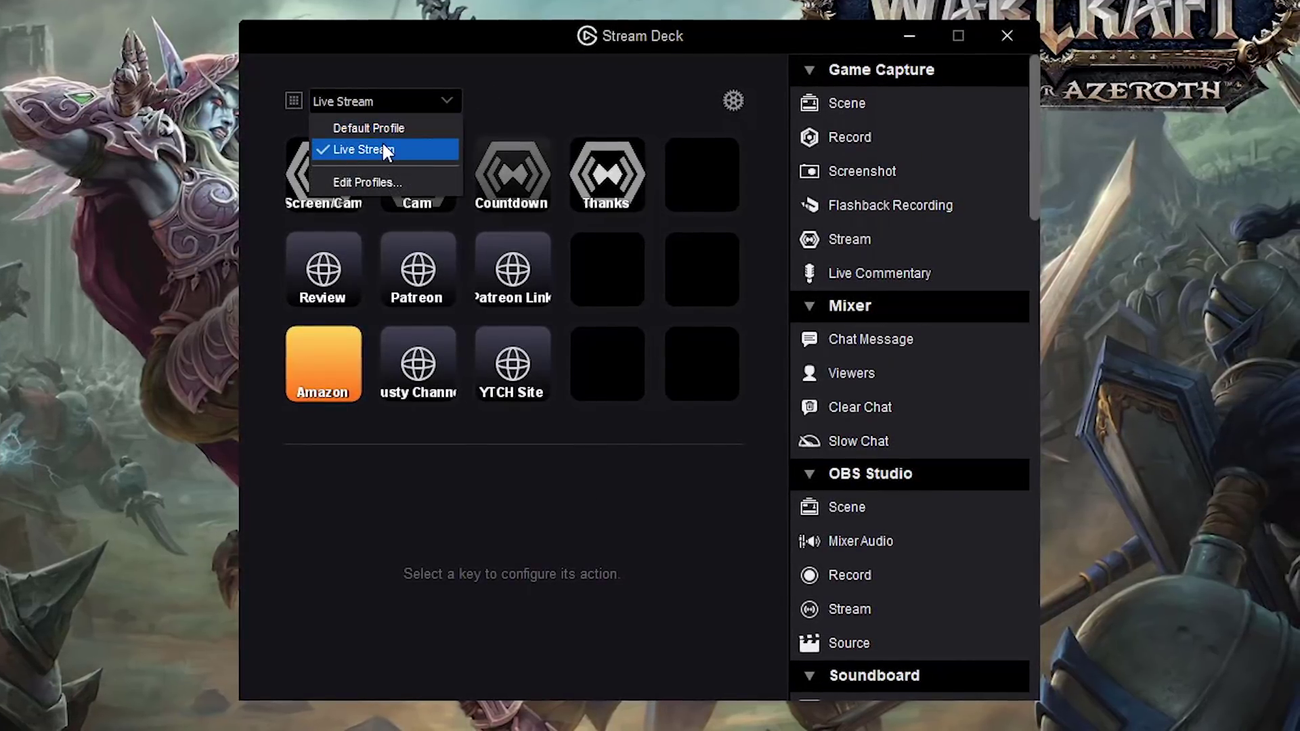
left_click(347, 454)
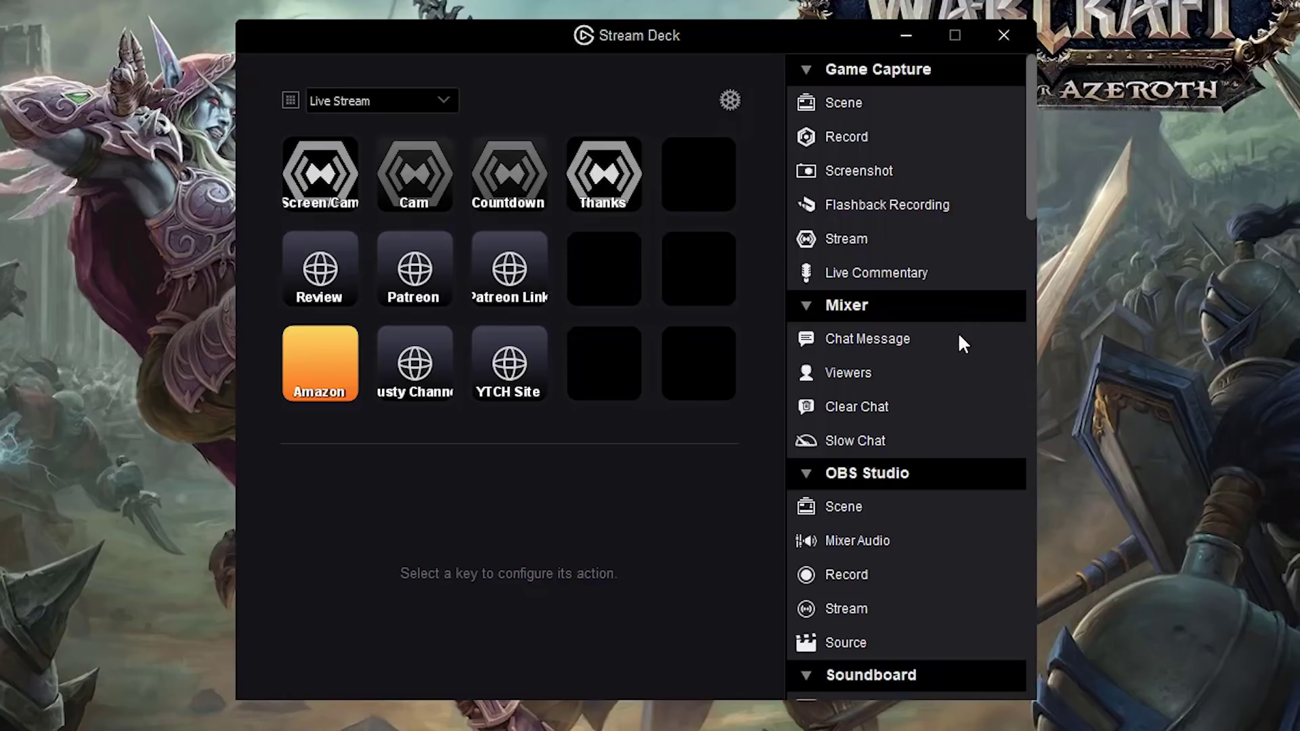
scroll(915, 405, "down", 4)
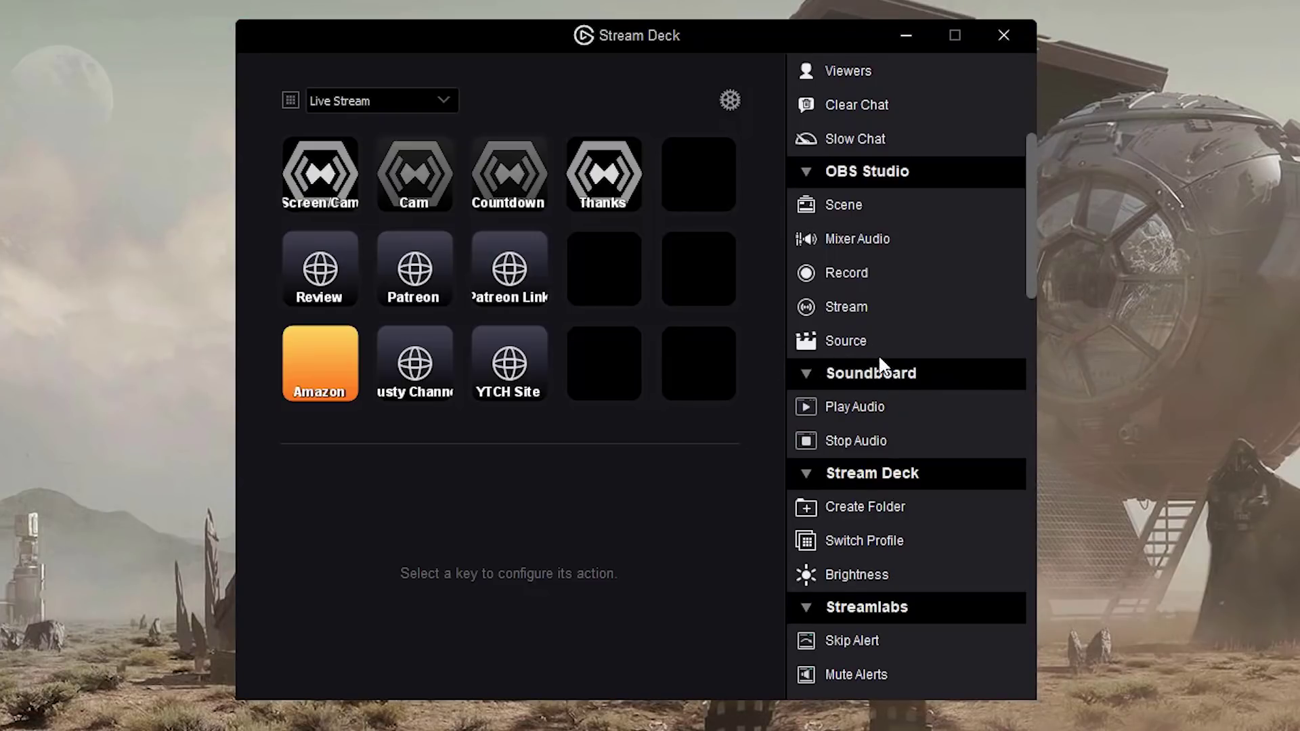
Place an OBS Source key on the bottom-right slot with the Untitled collection, titled Scene 3.
left_click_drag(873, 344, 698, 359)
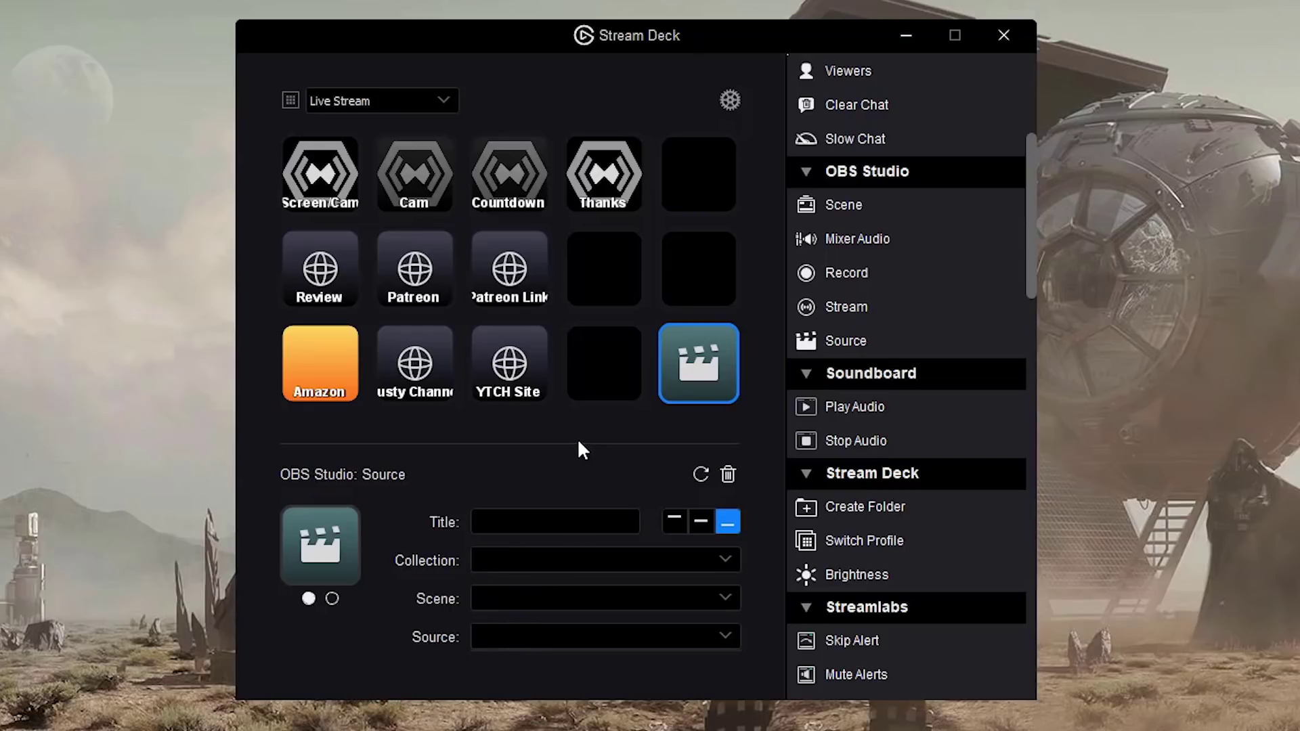
left_click(520, 357)
left_click(711, 373)
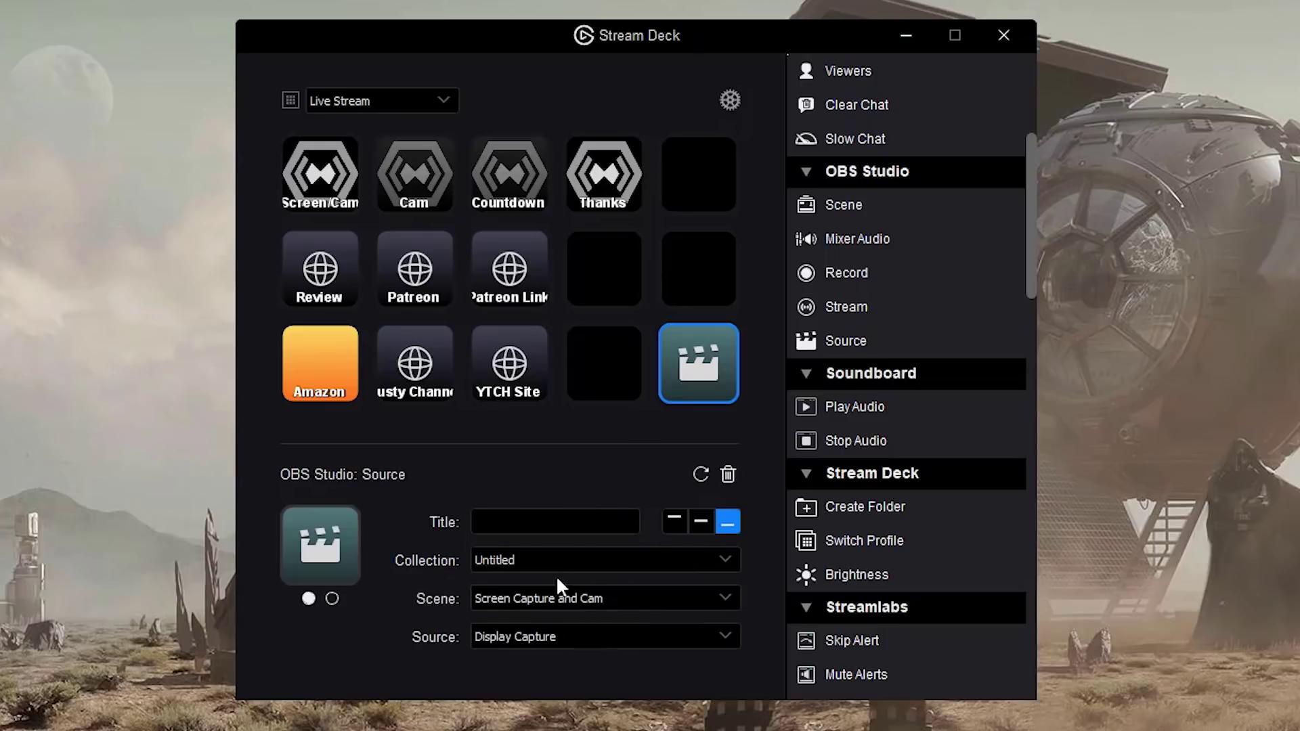
left_click(513, 369)
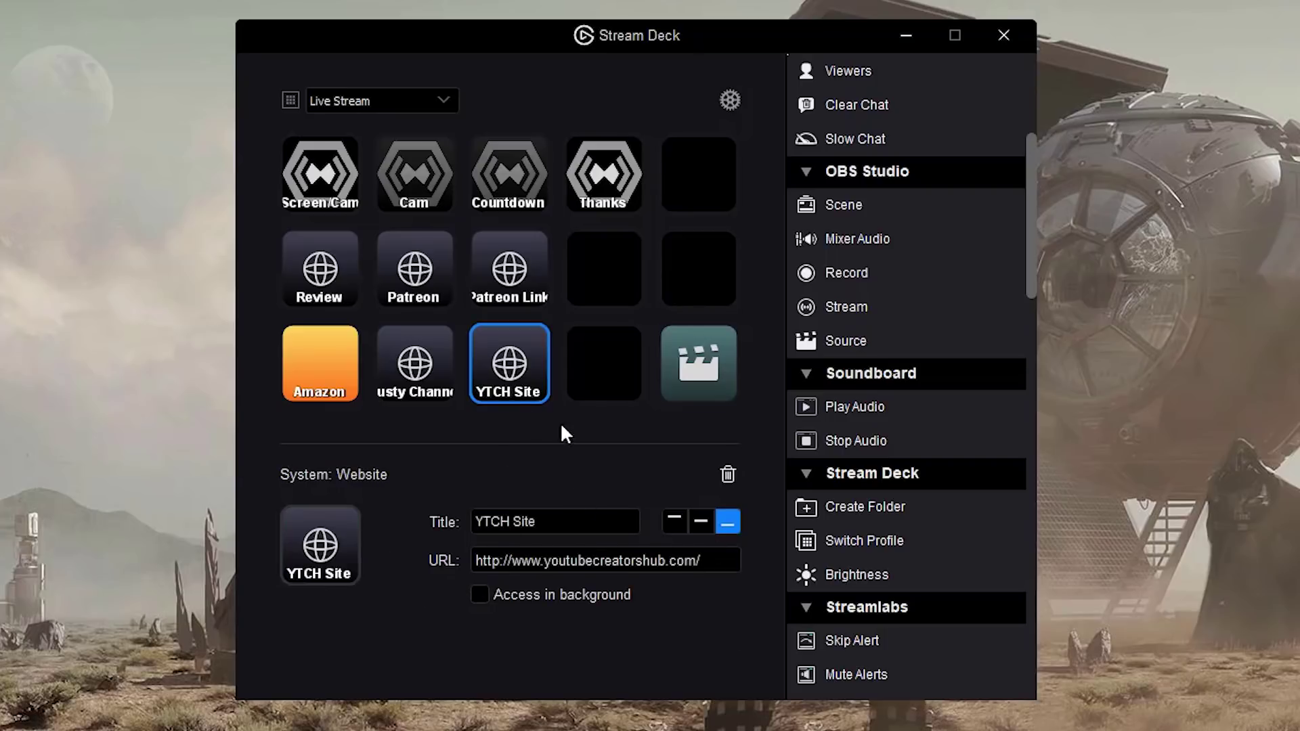
left_click(711, 371)
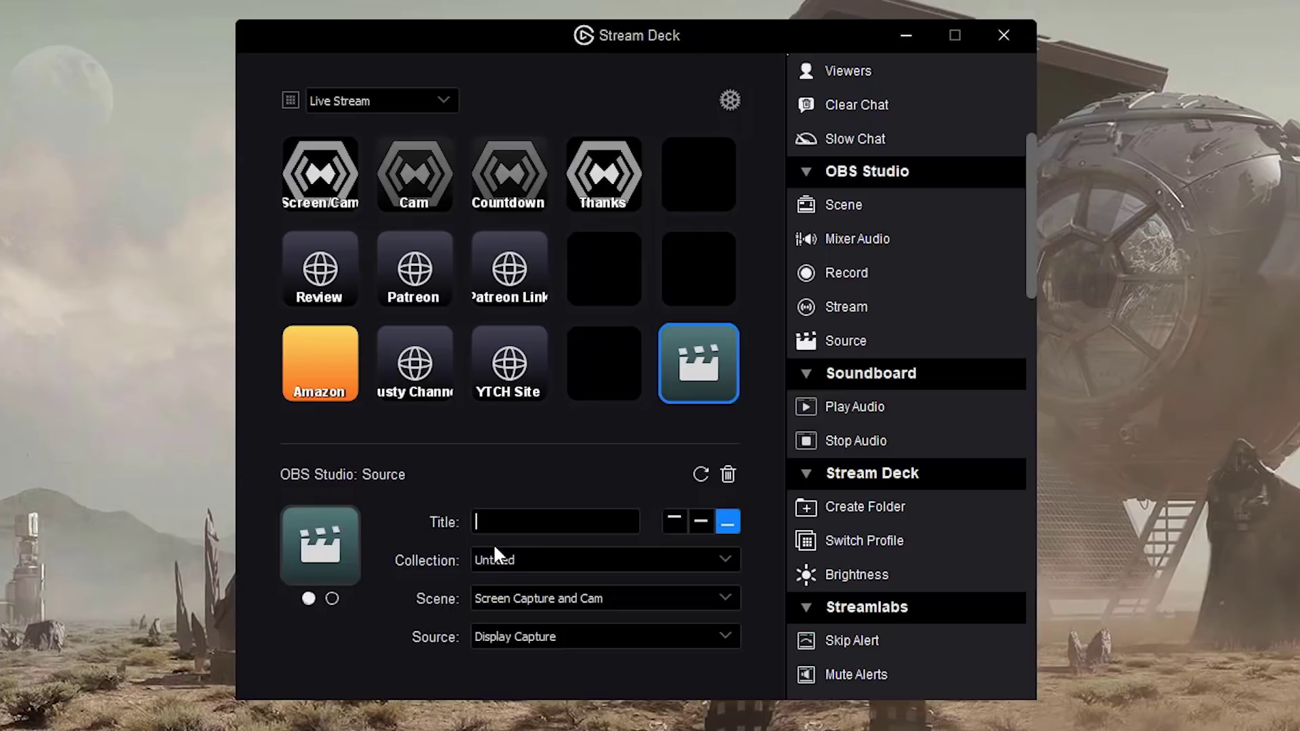
type("Scen")
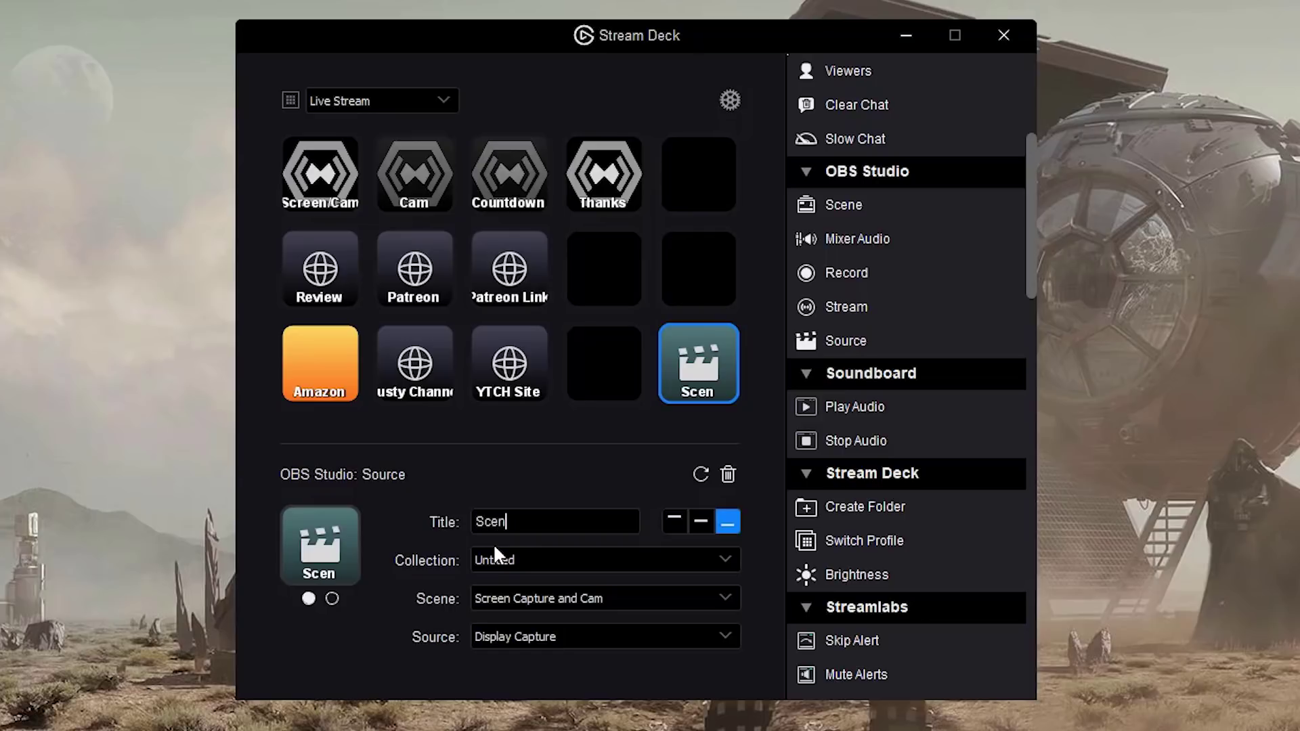
type("e 3")
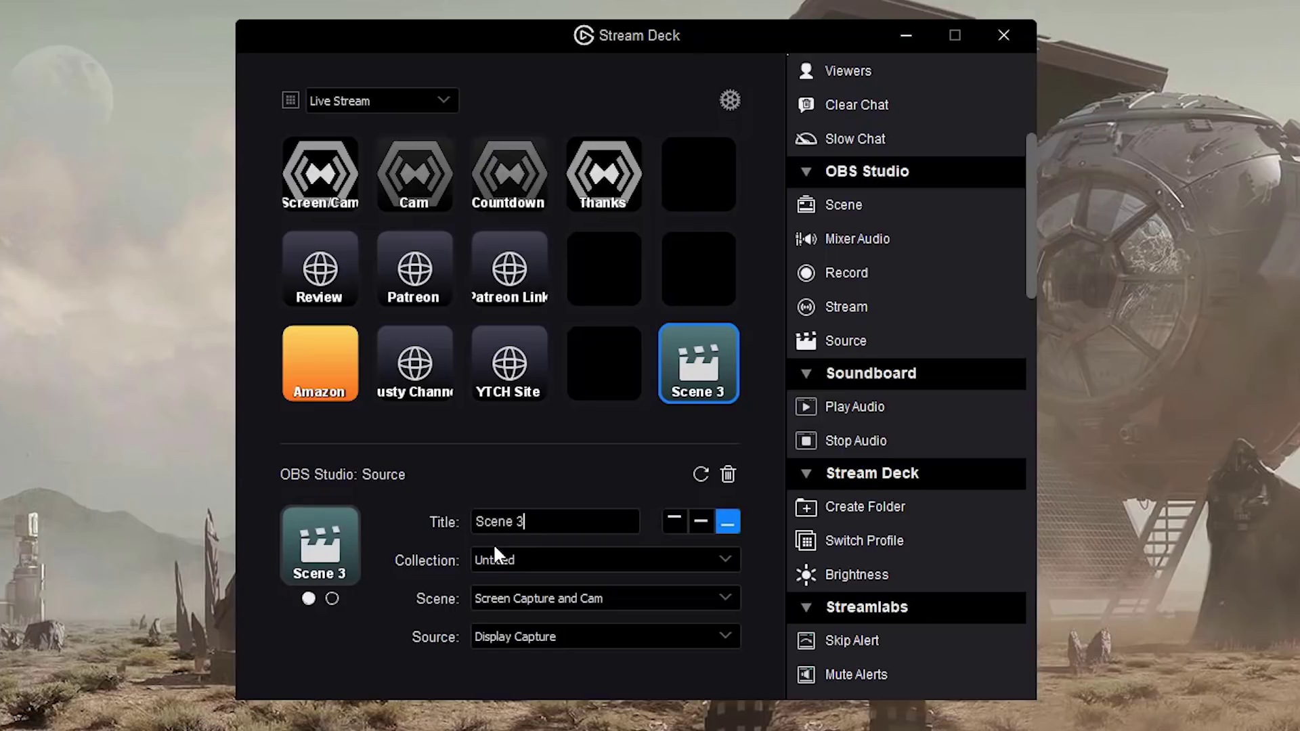
Point Scene 3 at the Webcam source in the Screen Capture and Cam scene.
left_click(502, 562)
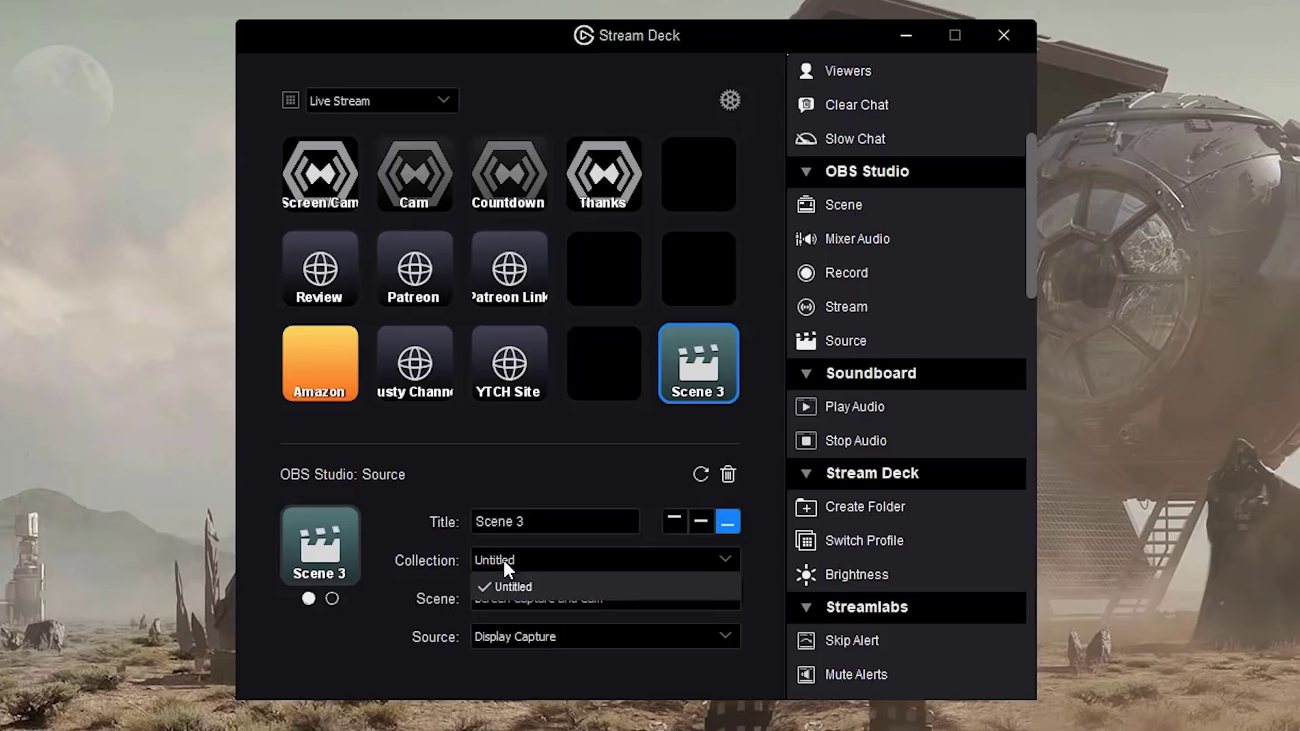
left_click(504, 581)
left_click(505, 603)
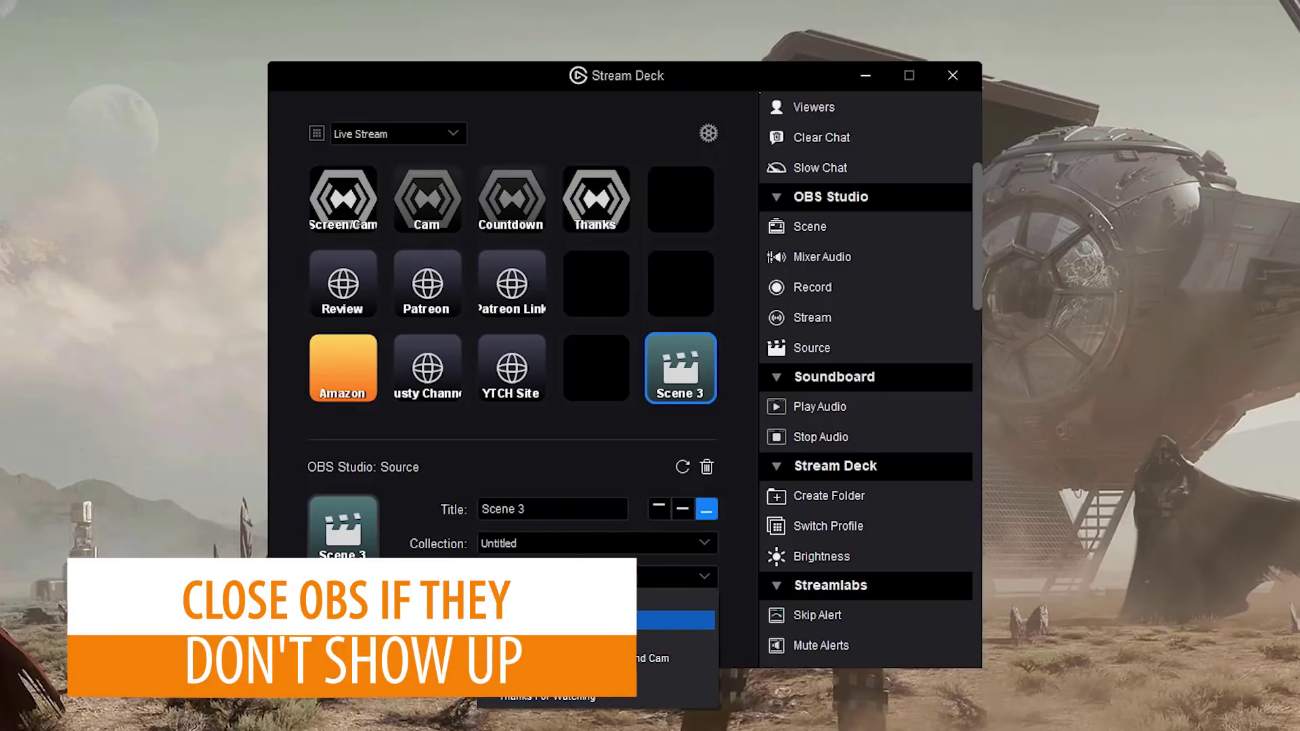
left_click(514, 658)
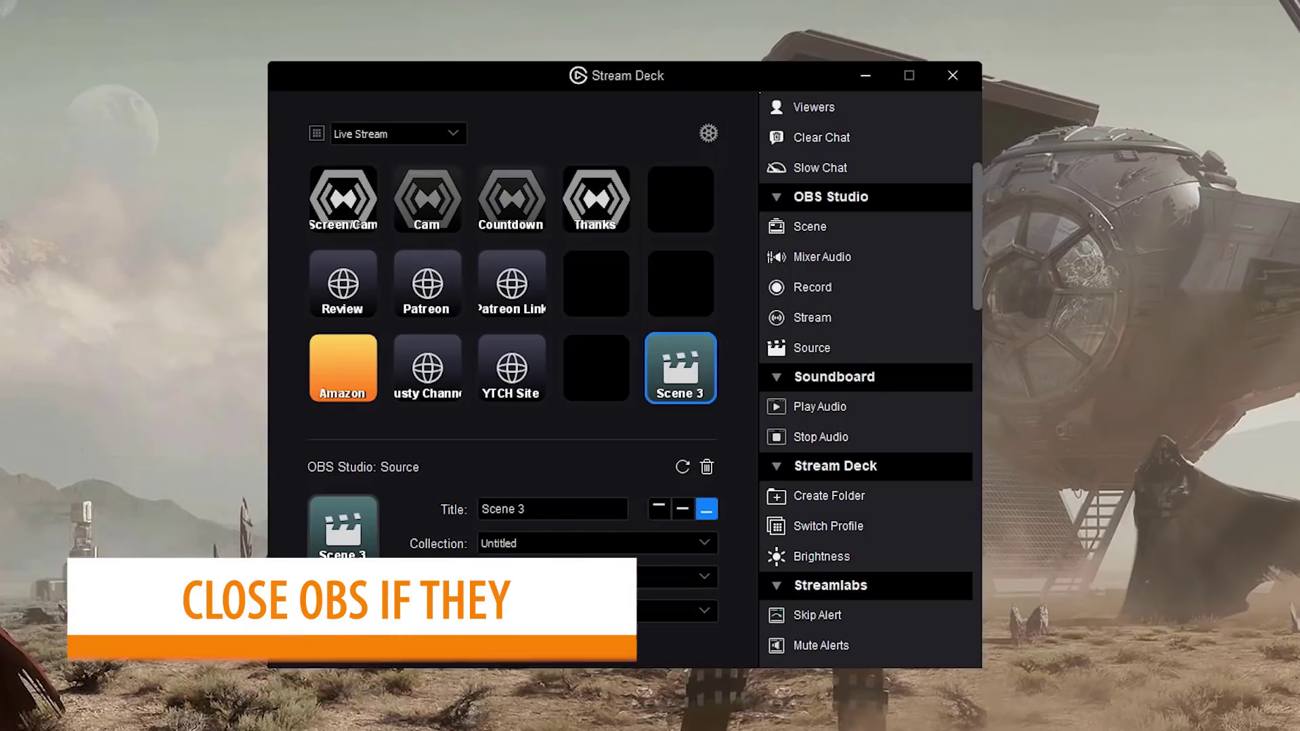
left_click(513, 612)
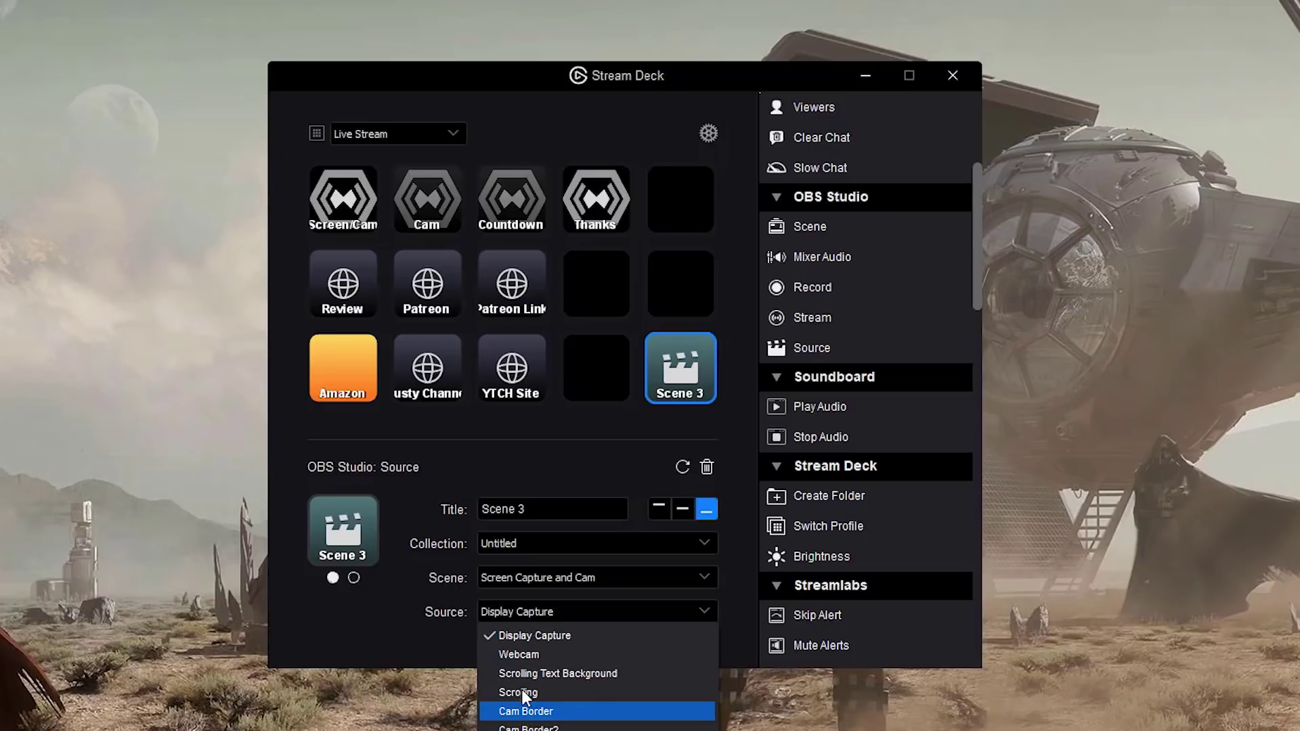
left_click(514, 575)
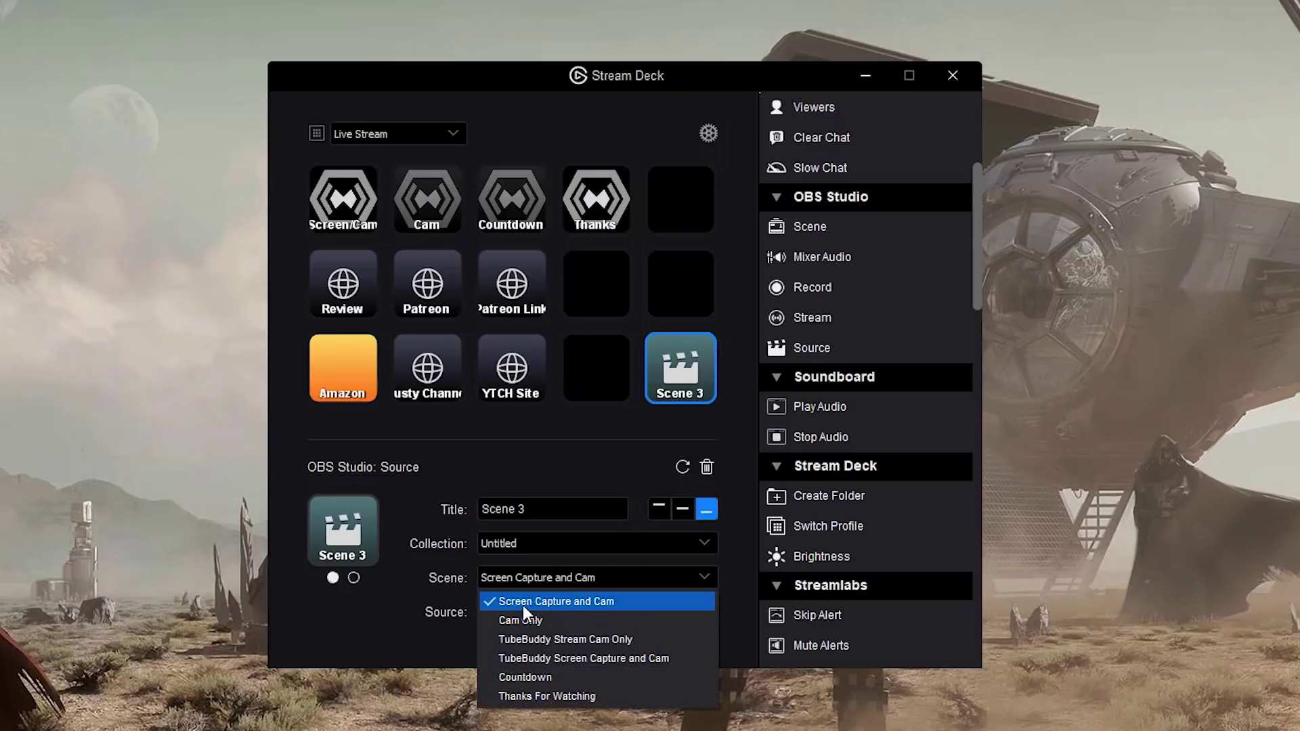
left_click(522, 606)
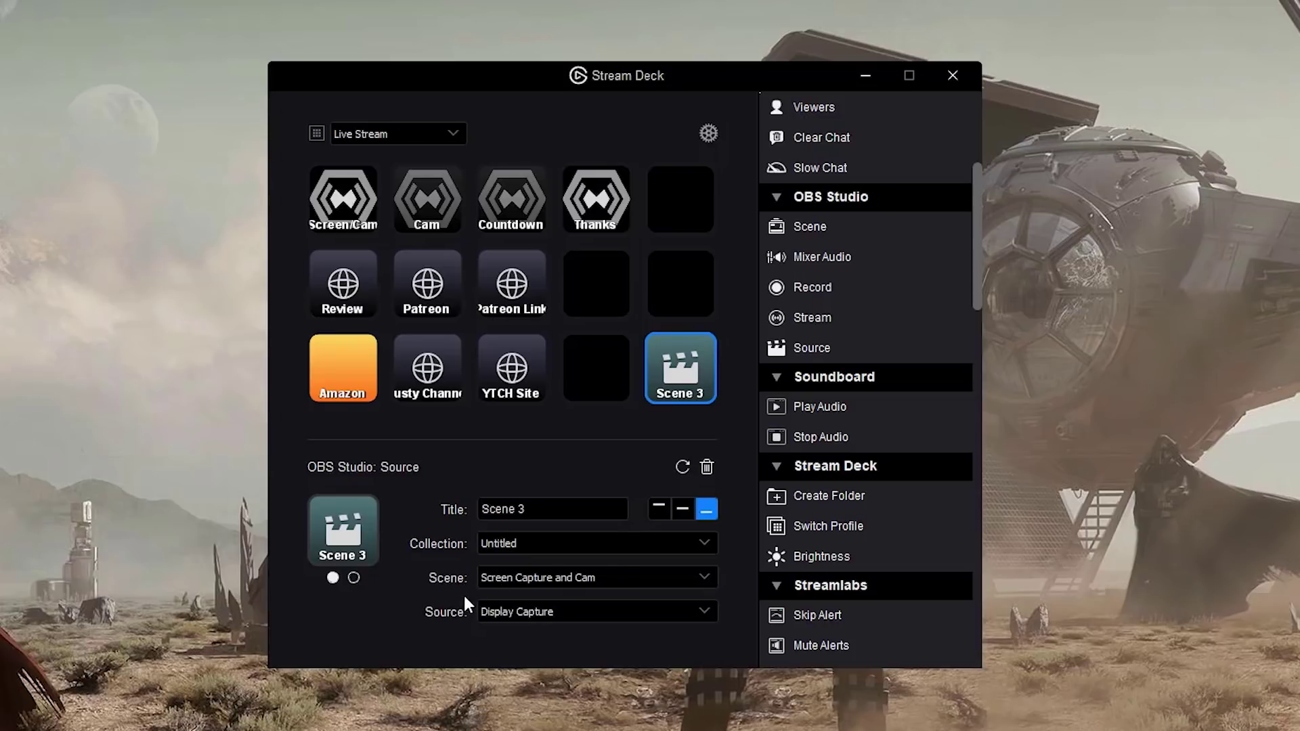
left_click(516, 612)
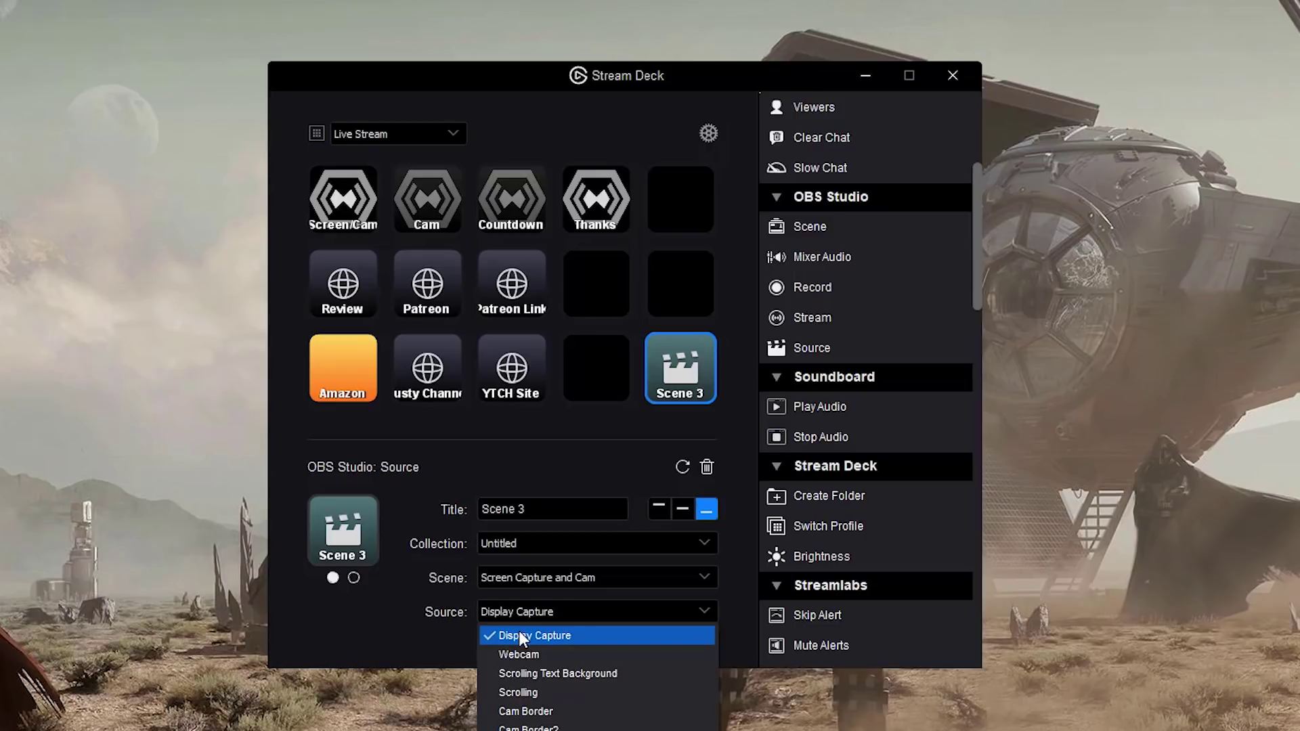
left_click(519, 652)
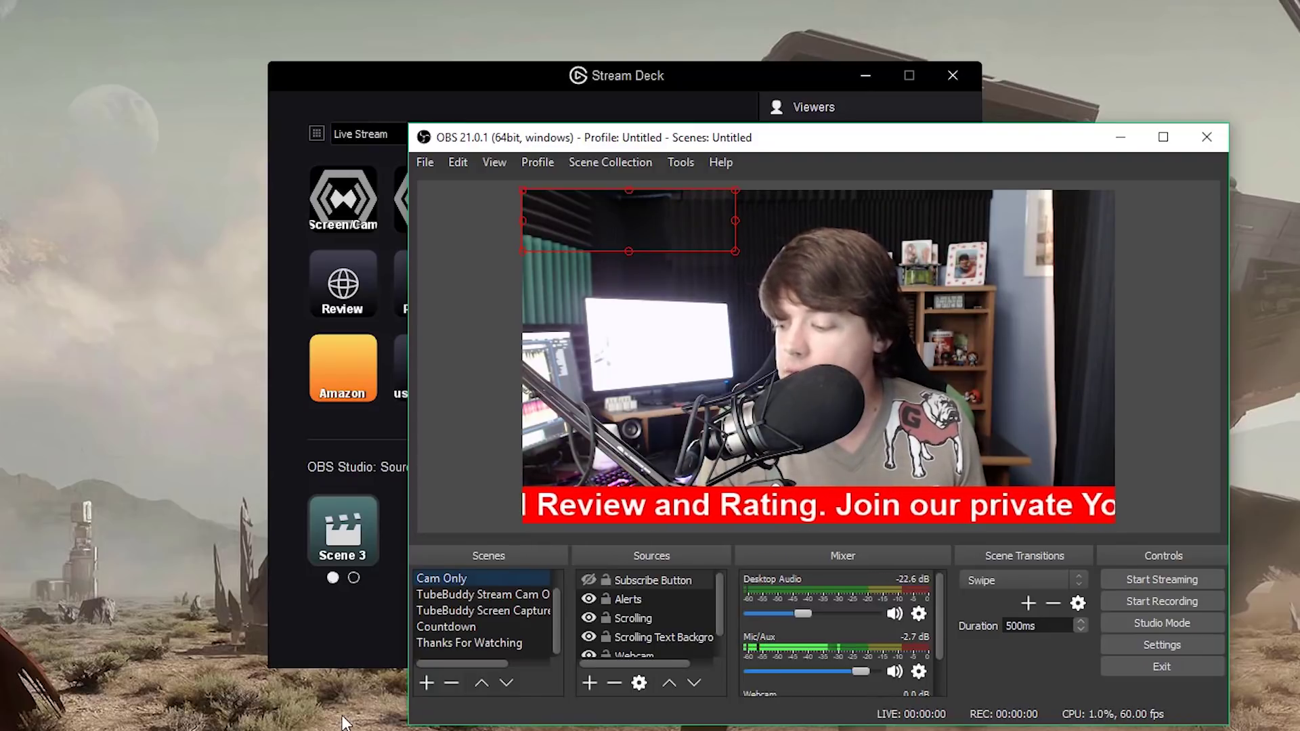
Bring Stream Deck in front of OBS and select the Patreon key's Website settings.
left_click(345, 633)
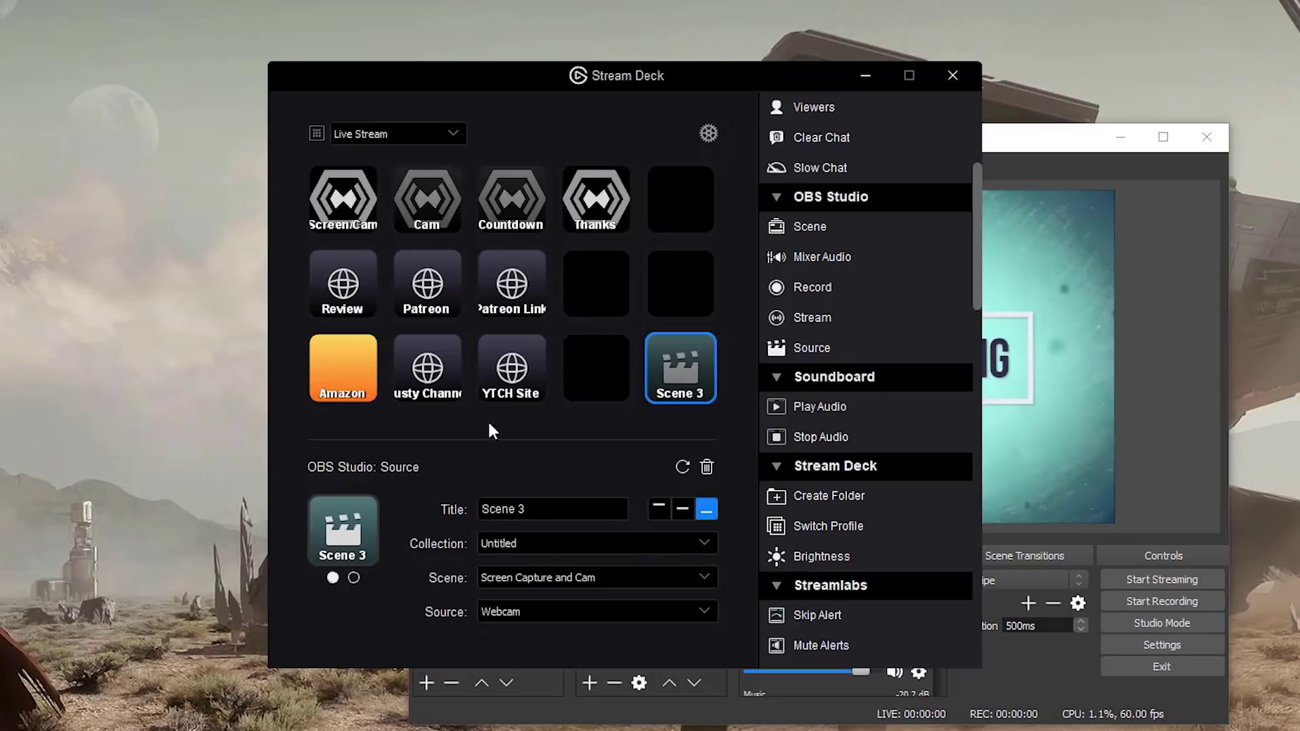
left_click(427, 283)
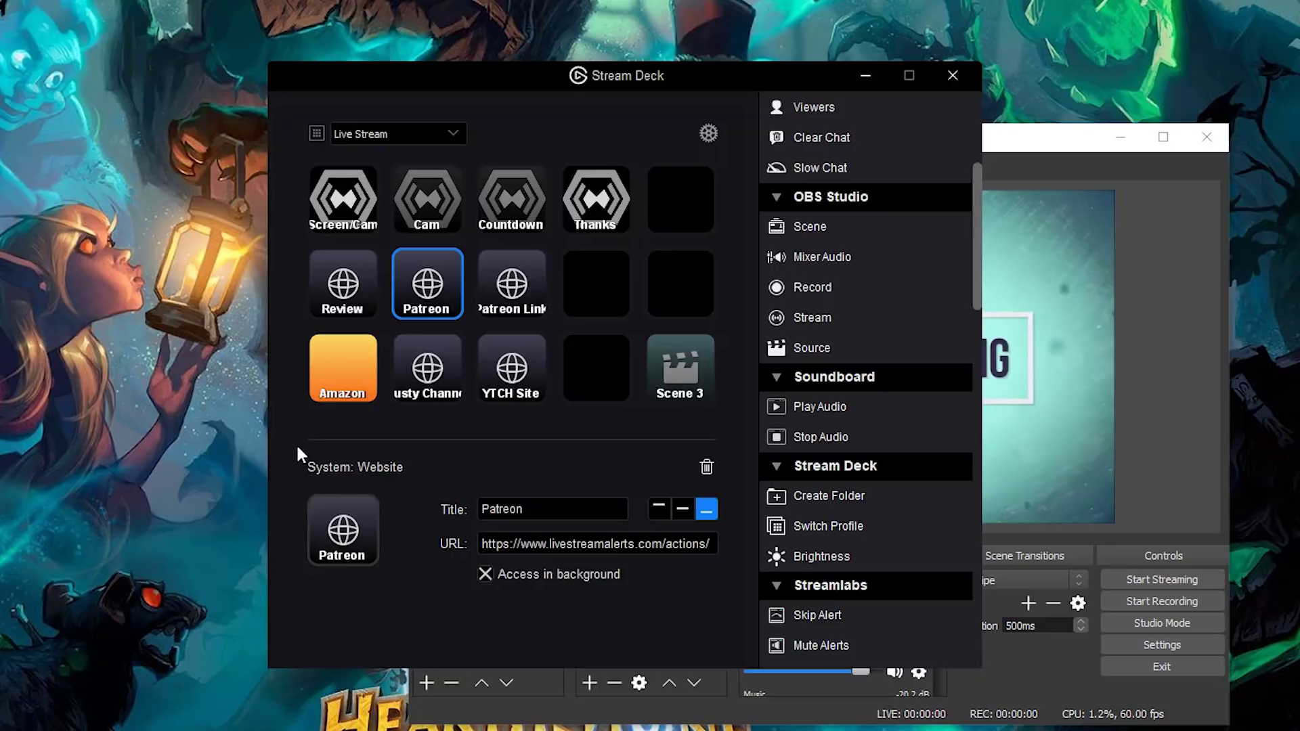
Choose Create New Icon from the Patreon key's icon menu to launch Key Creator.
left_click(349, 540)
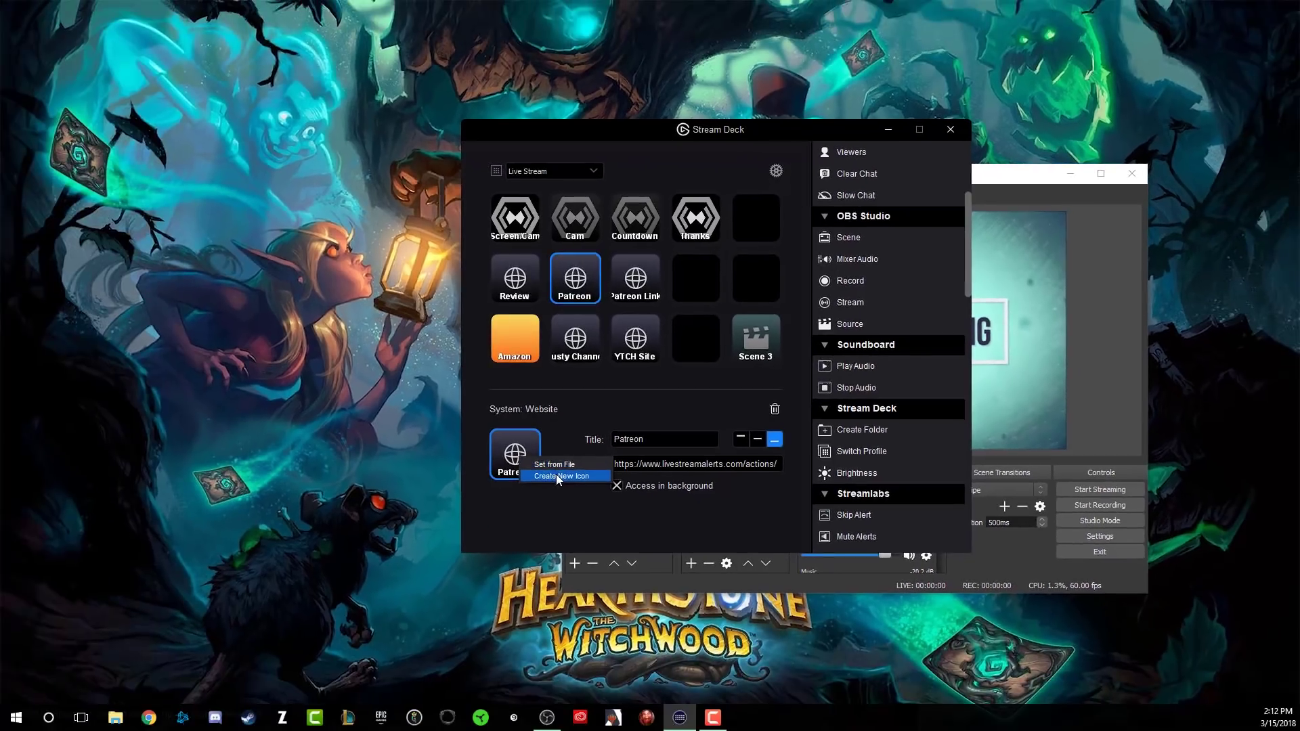
left_click(556, 477)
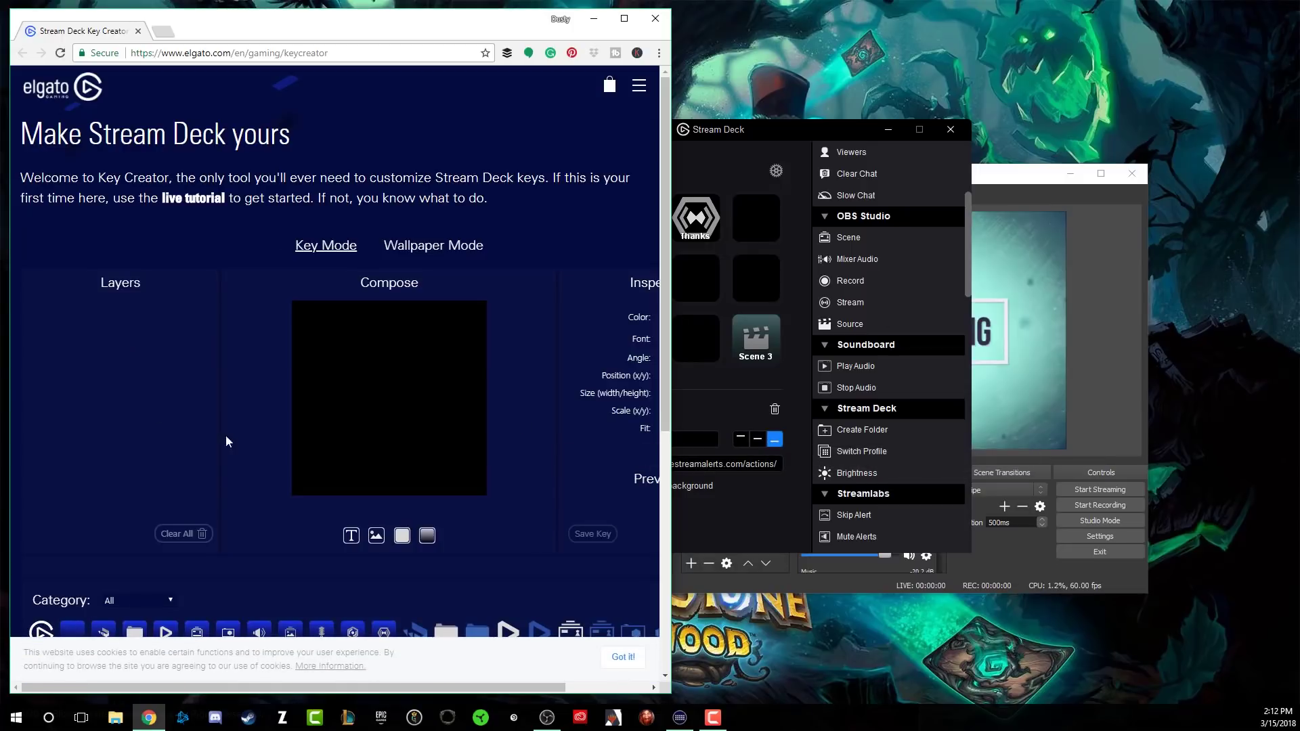
Add the Emoji Glasses icon and a text layer to the key design.
scroll(247, 319, "down", 4)
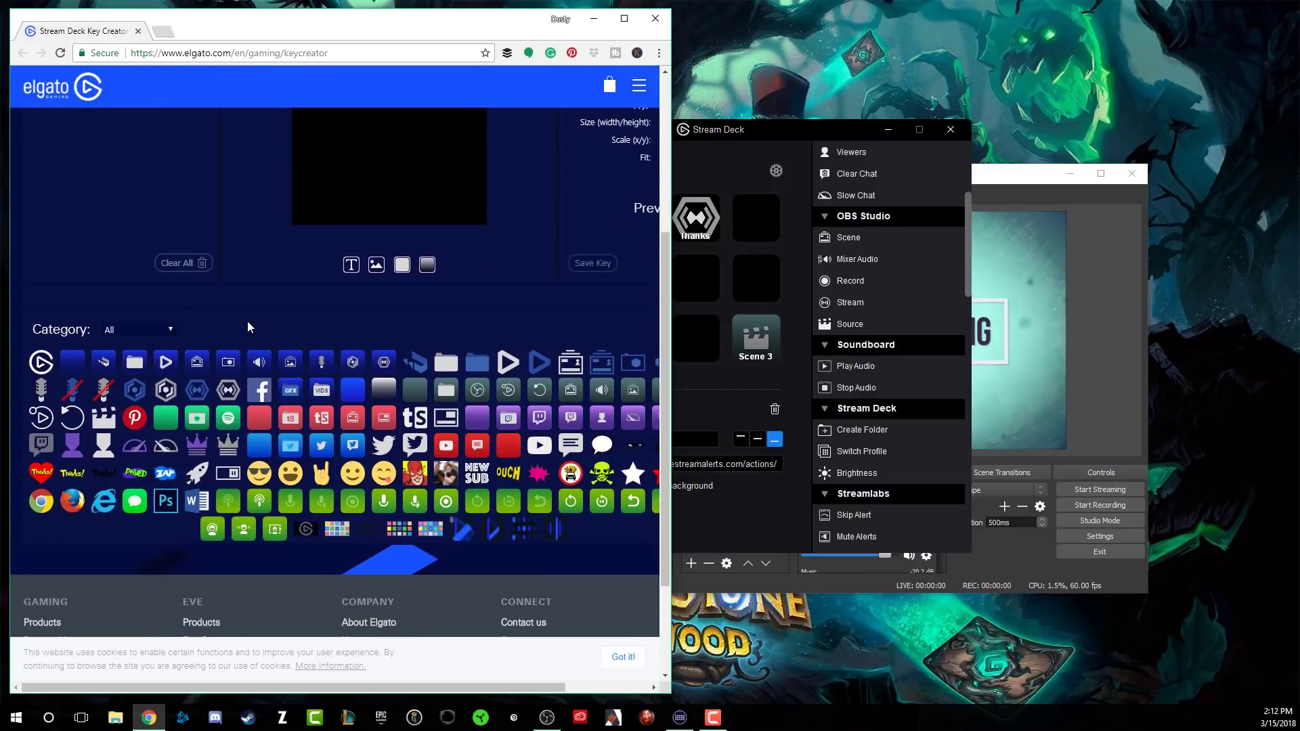
left_click(261, 476)
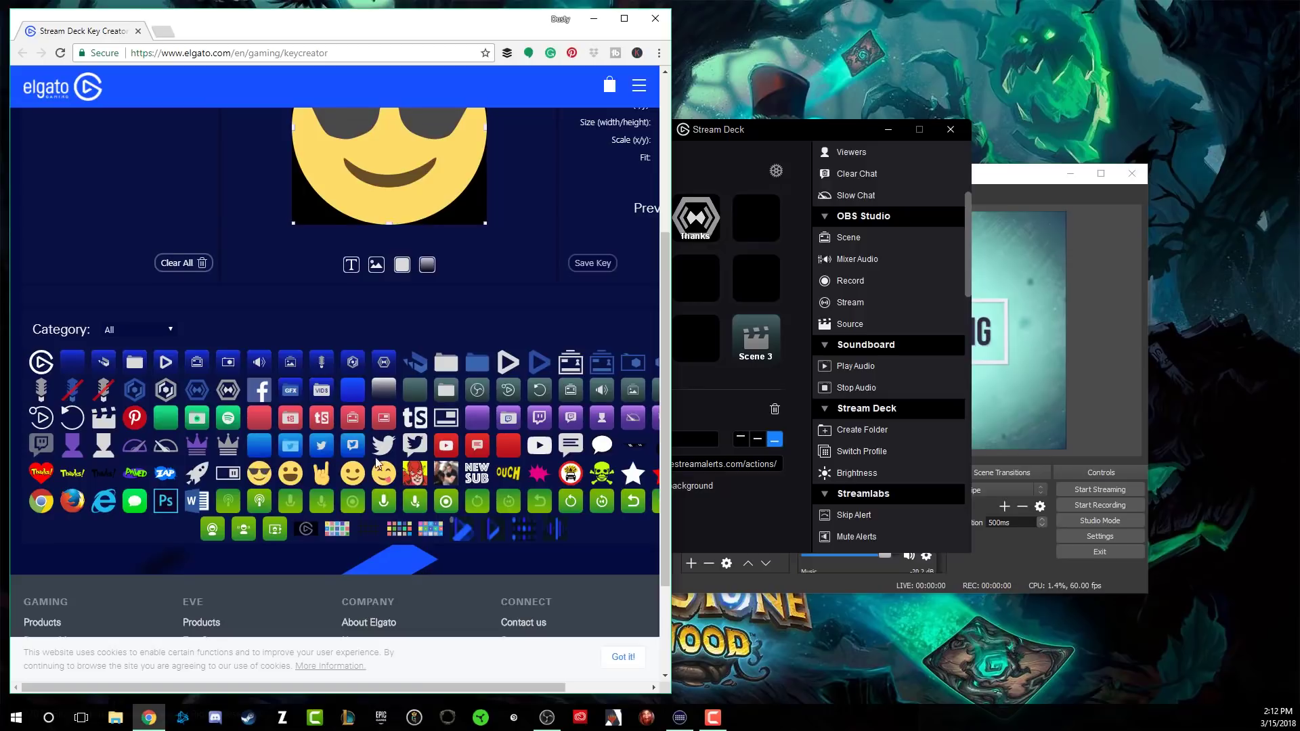
scroll(399, 469, "up", 2)
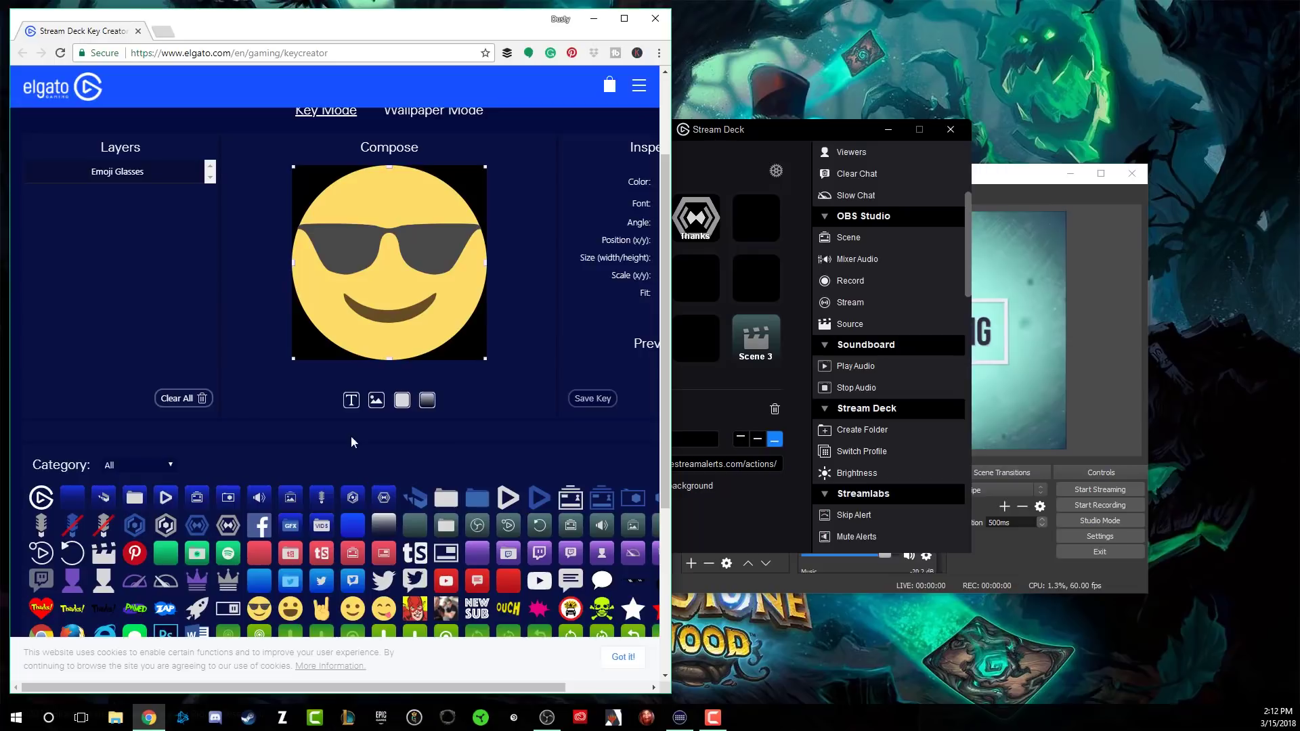
scroll(308, 343, "down", 3)
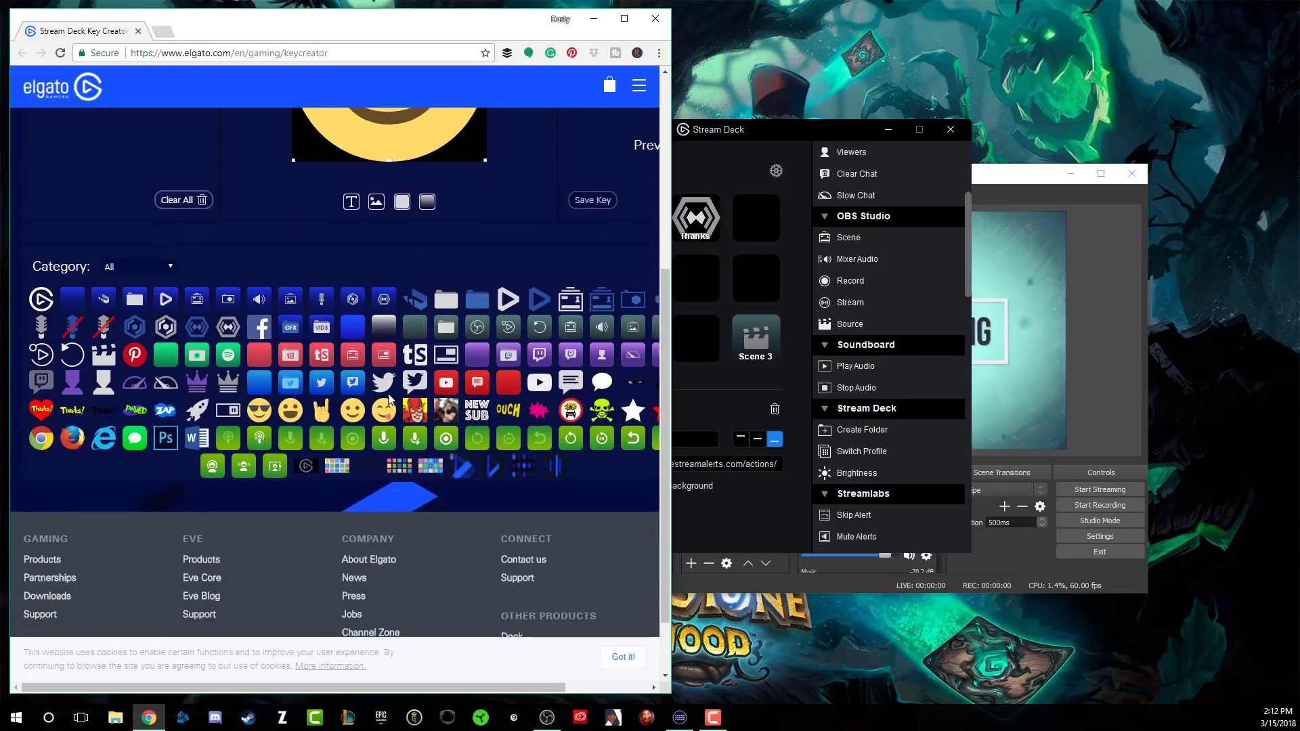
scroll(384, 411, "up", 2)
scroll(384, 411, "up", 2)
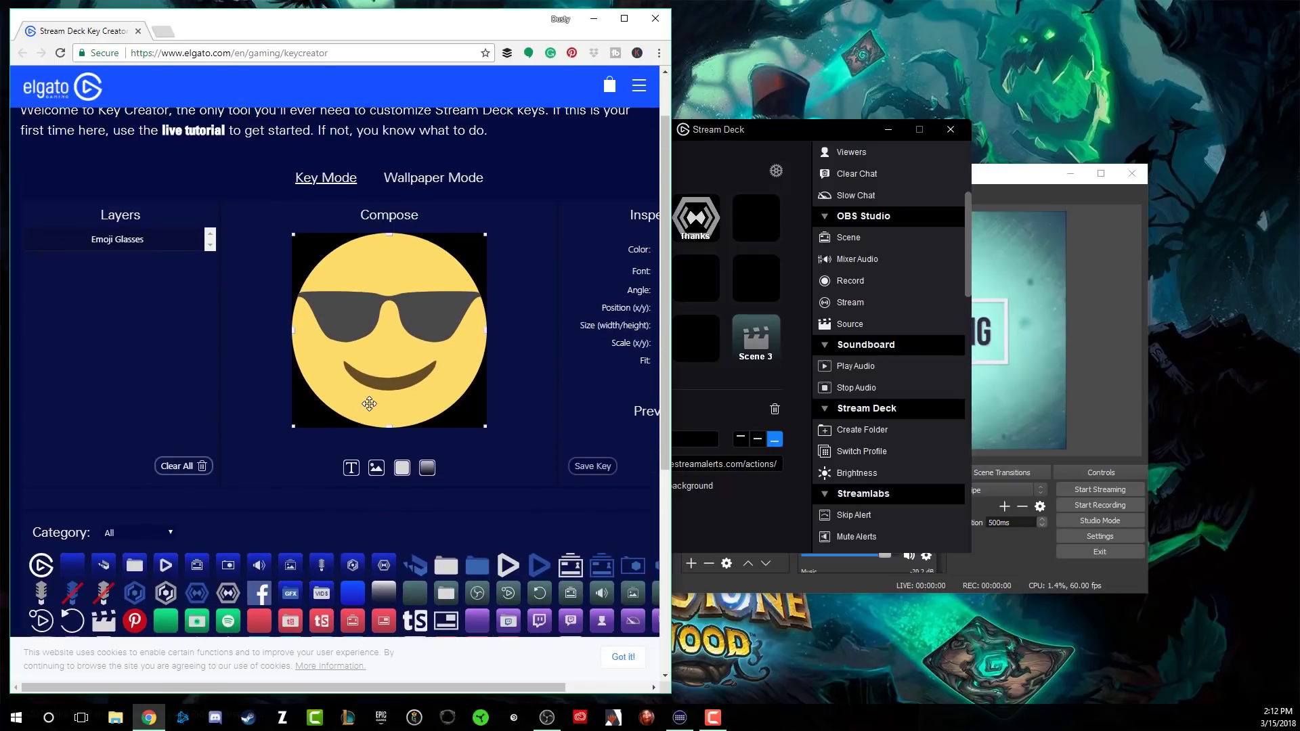
left_click(350, 466)
scroll(353, 467, "down", 2)
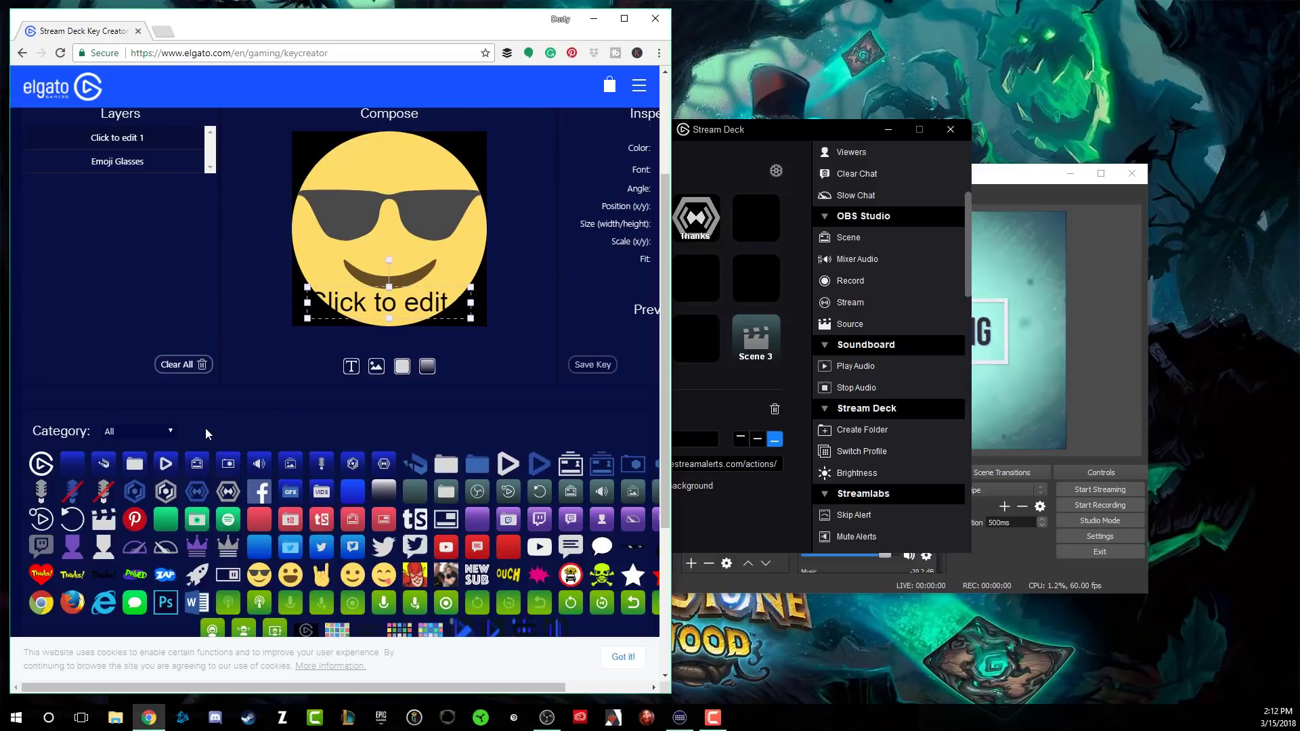
Clear all layers and place only the sunglasses emoji on the black canvas.
left_click(187, 364)
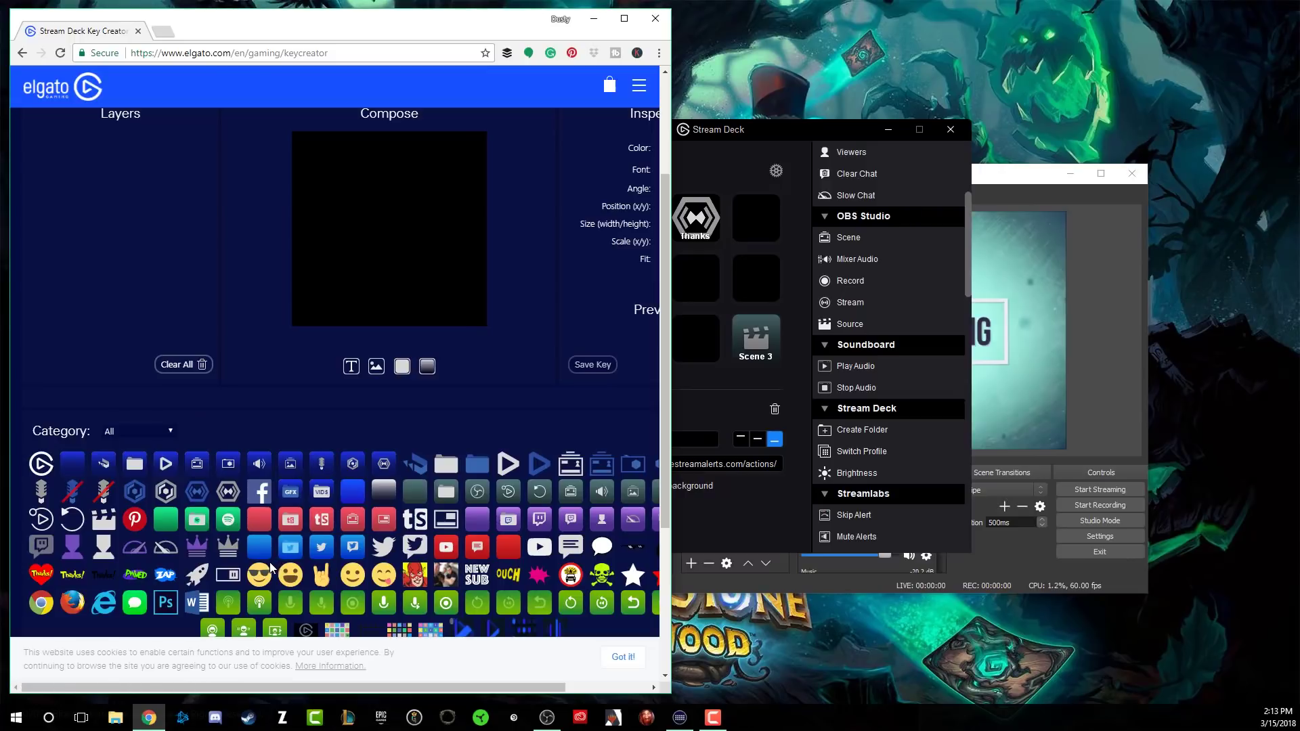
left_click(262, 580)
scroll(316, 464, "up", 2)
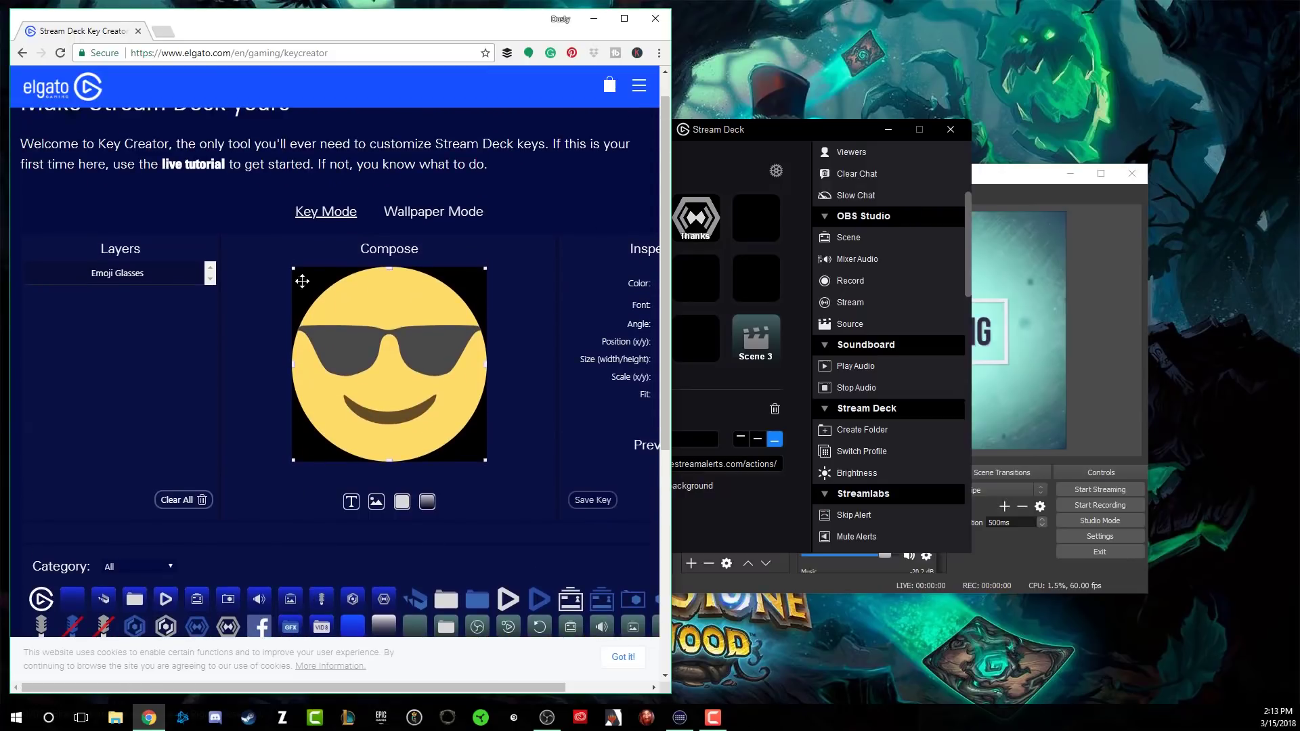
scroll(446, 371, "down", 3)
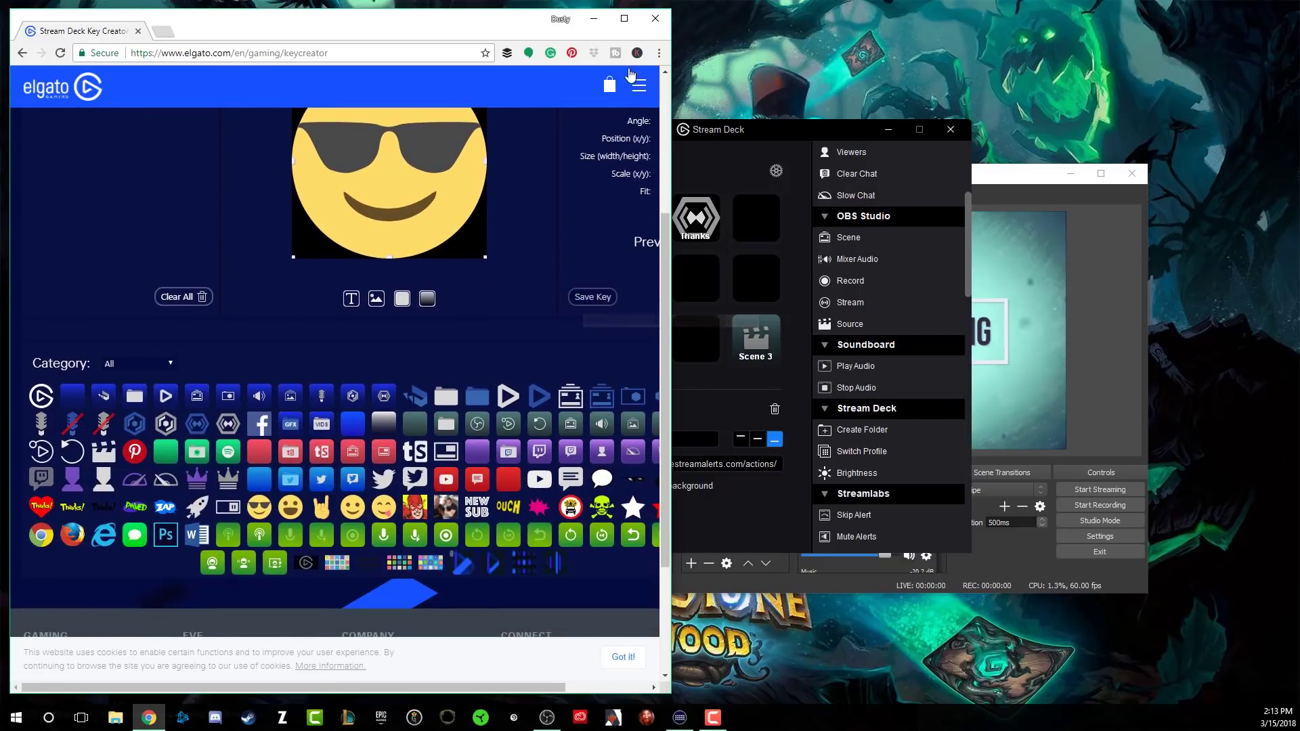
left_click(625, 18)
scroll(914, 291, "up", 3)
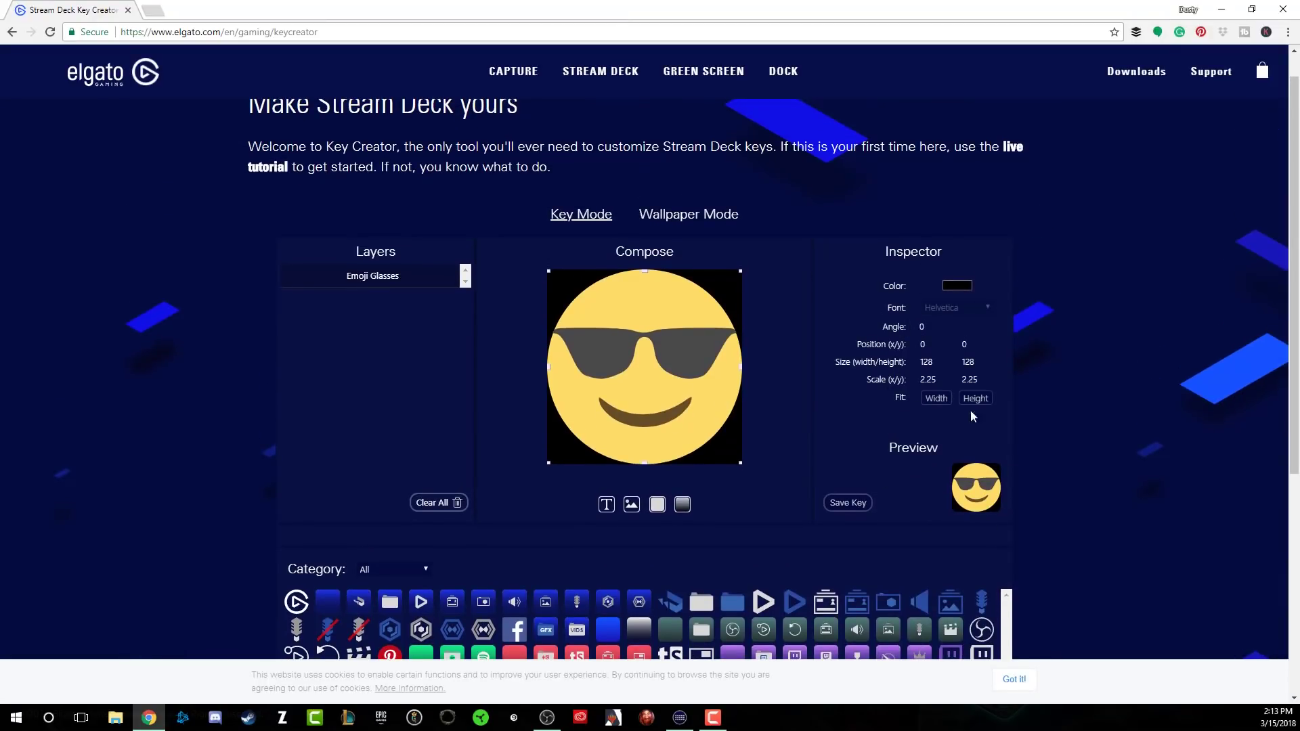
Save the key as streamdeck_key.png, show it in its folder, and minimize Chrome.
left_click(848, 503)
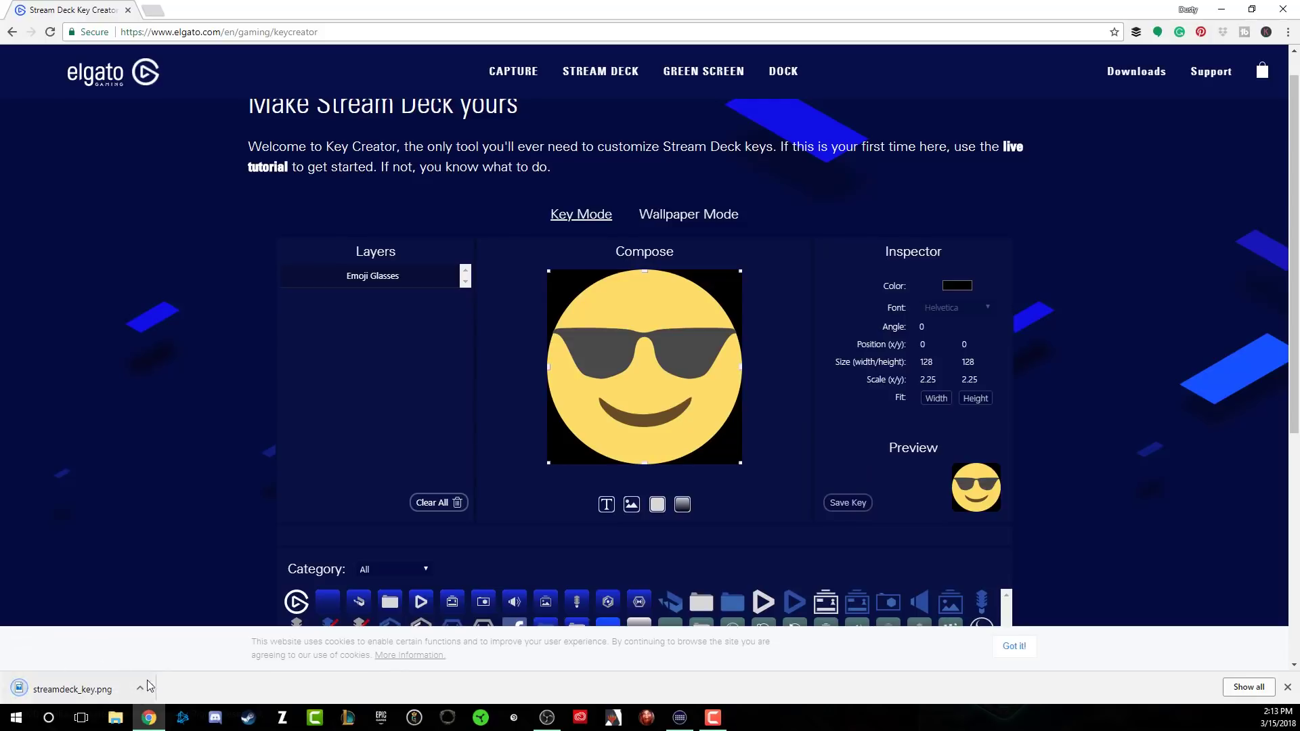
left_click(140, 688)
left_click(178, 642)
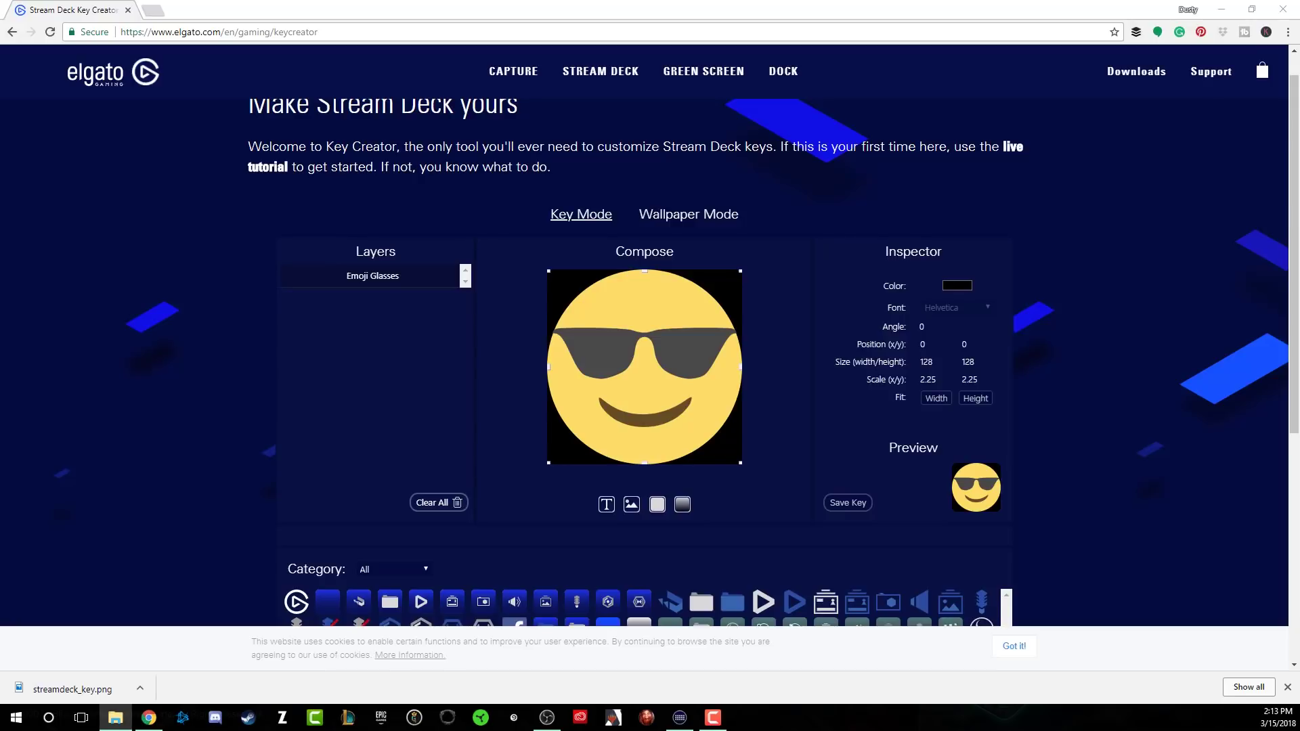
left_click(1223, 10)
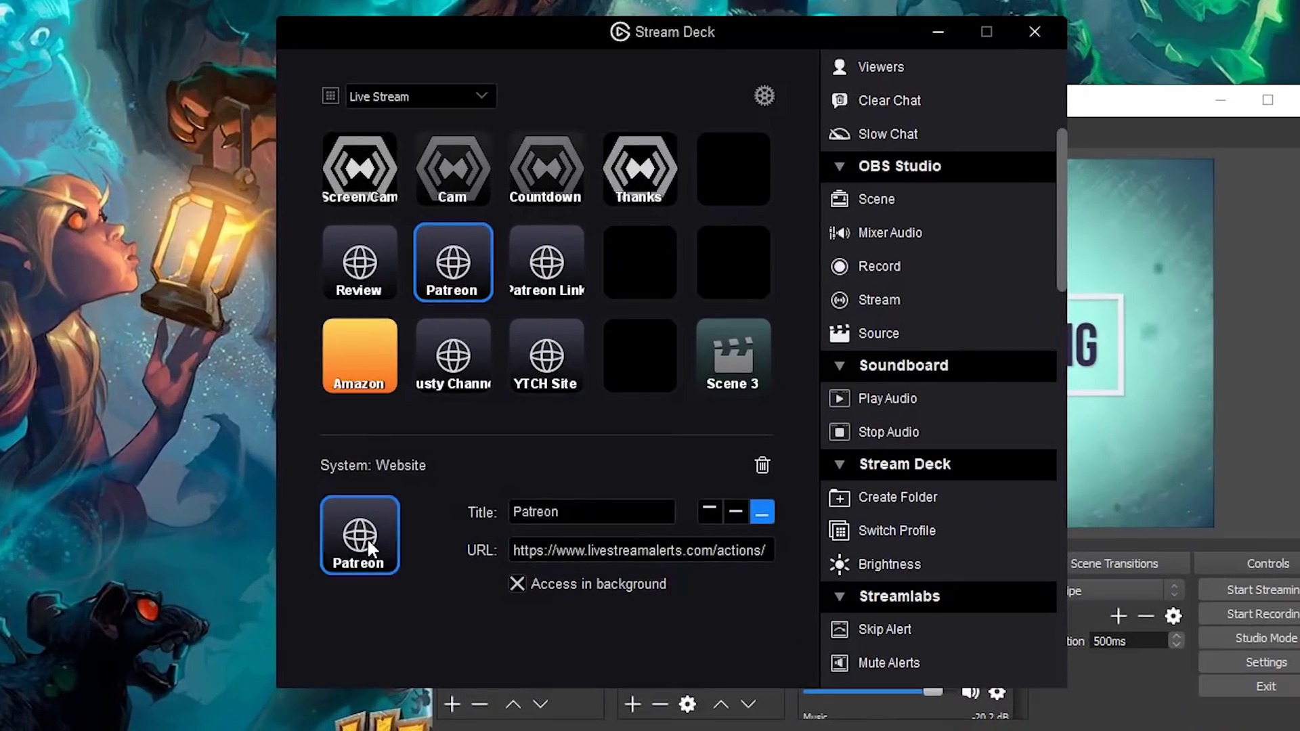
Set the Patreon key's icon from the streamdeck_key image file.
left_click(368, 538)
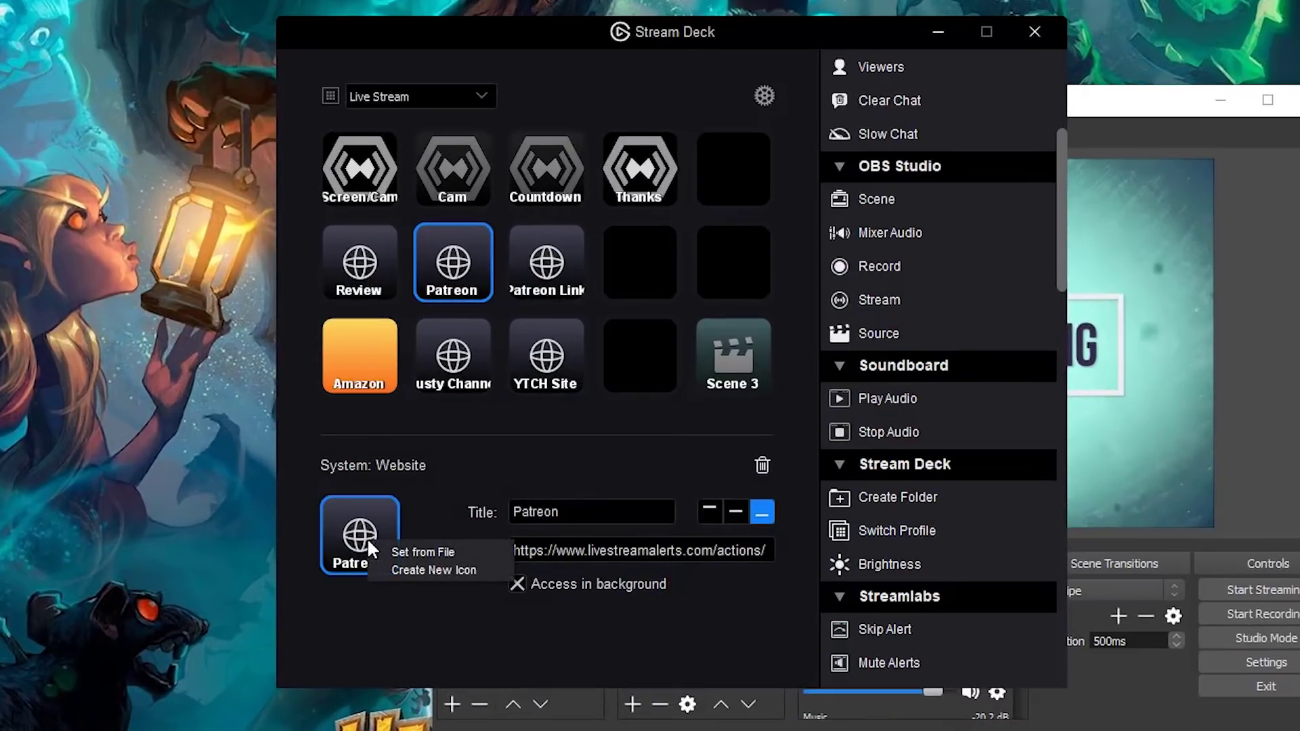
left_click(407, 551)
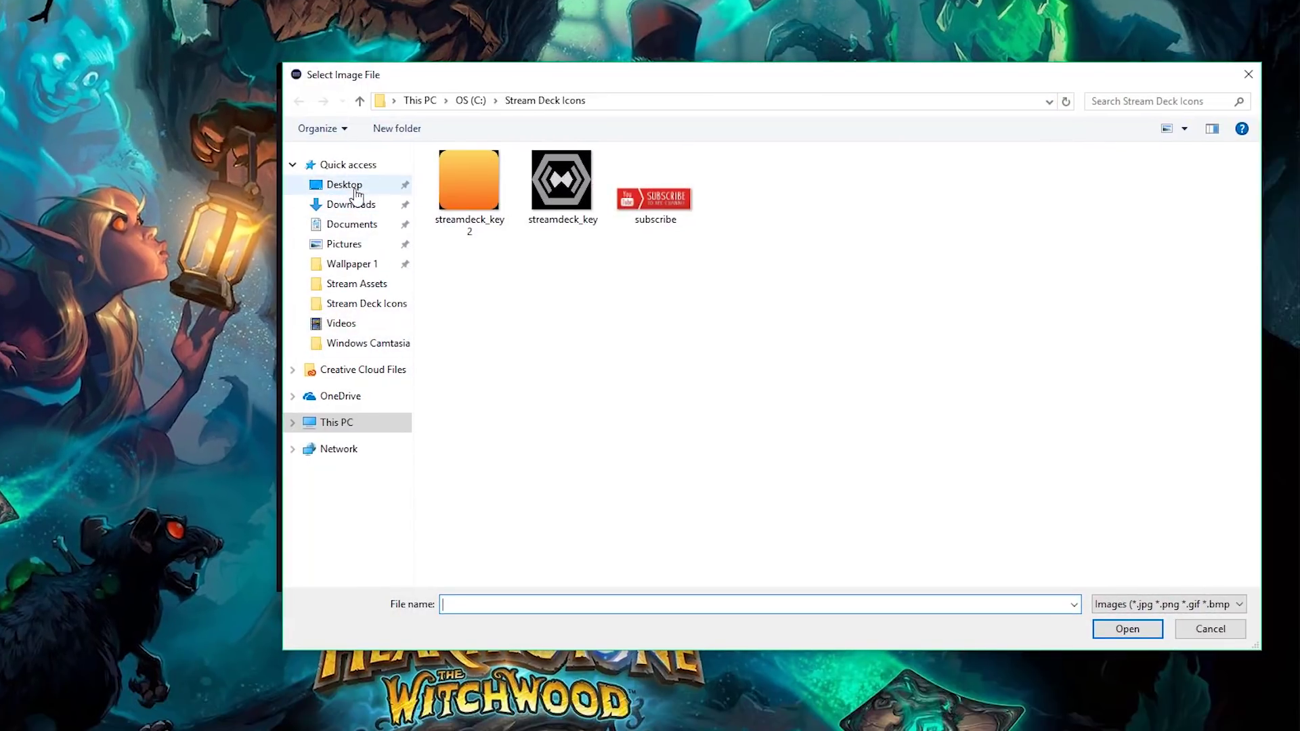
left_click(418, 224)
left_click(469, 195)
left_click(1119, 627)
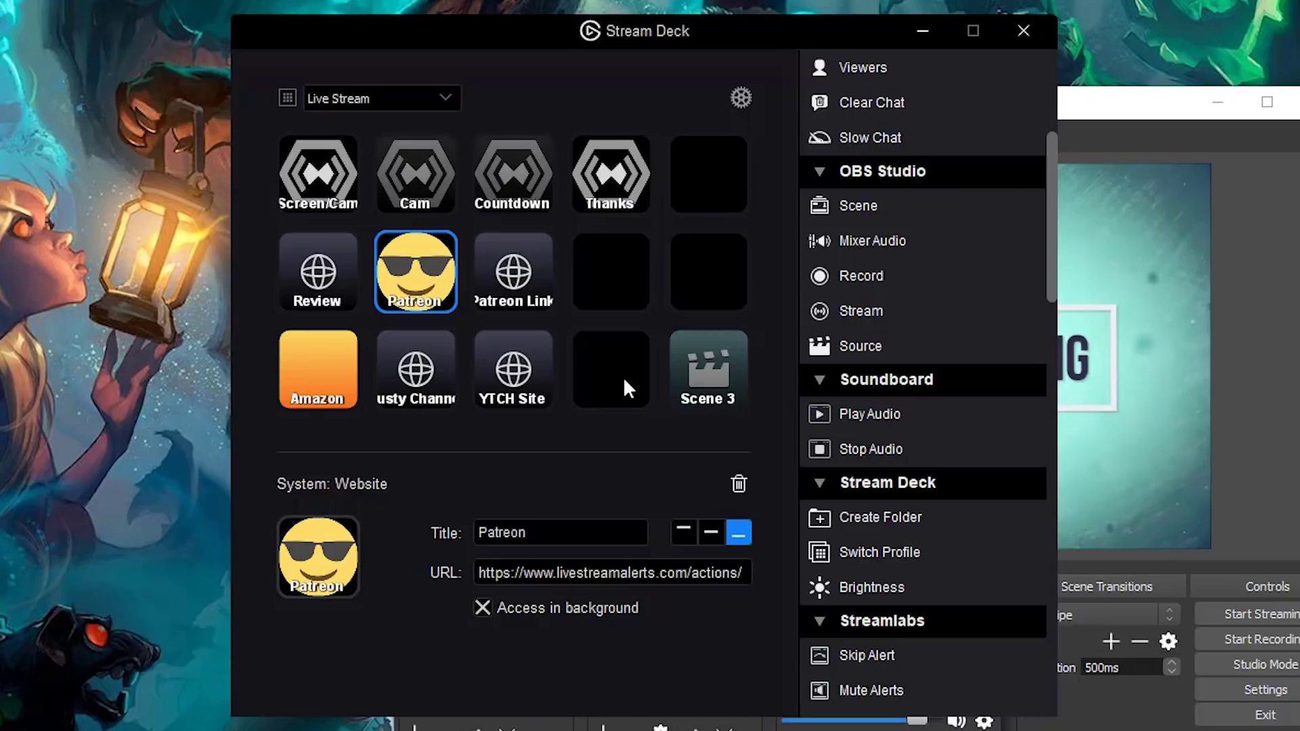
Delete the Scene 3 key, turning off future delete confirmations.
scroll(888, 255, "down", 12)
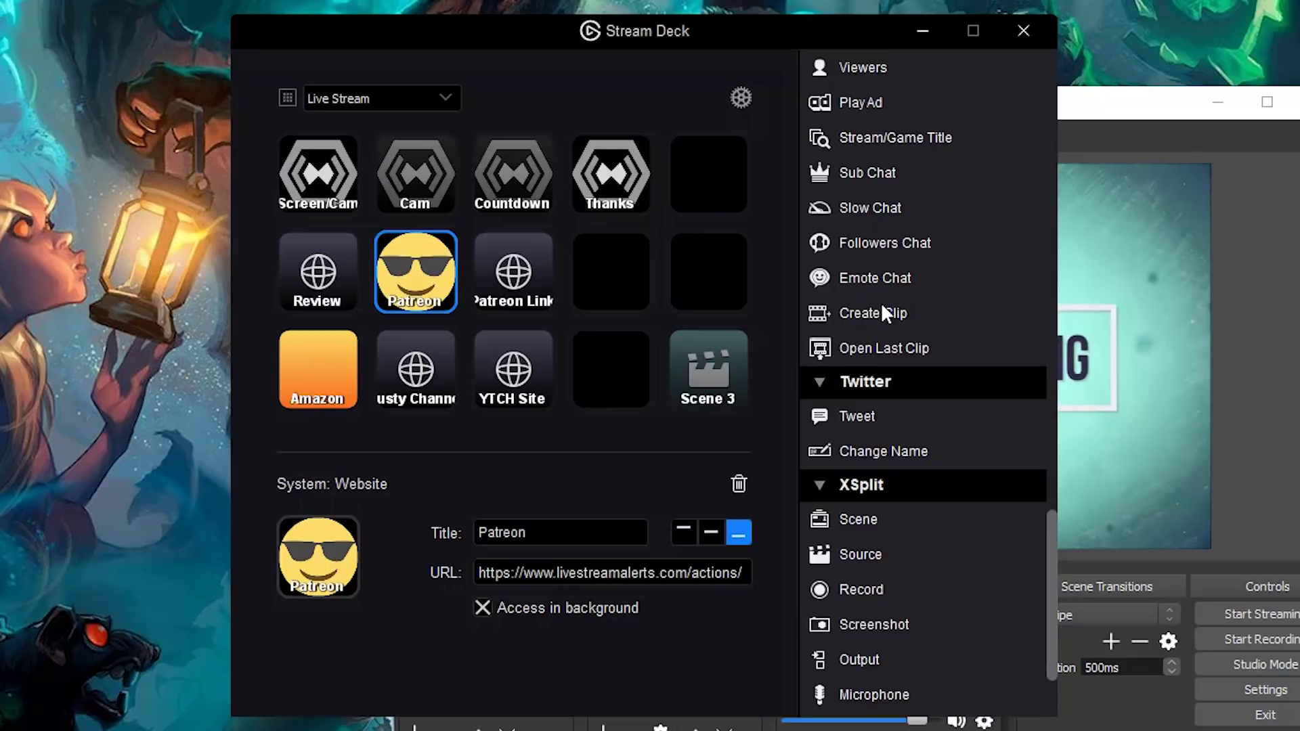
scroll(880, 302, "up", 10)
scroll(883, 302, "up", 8)
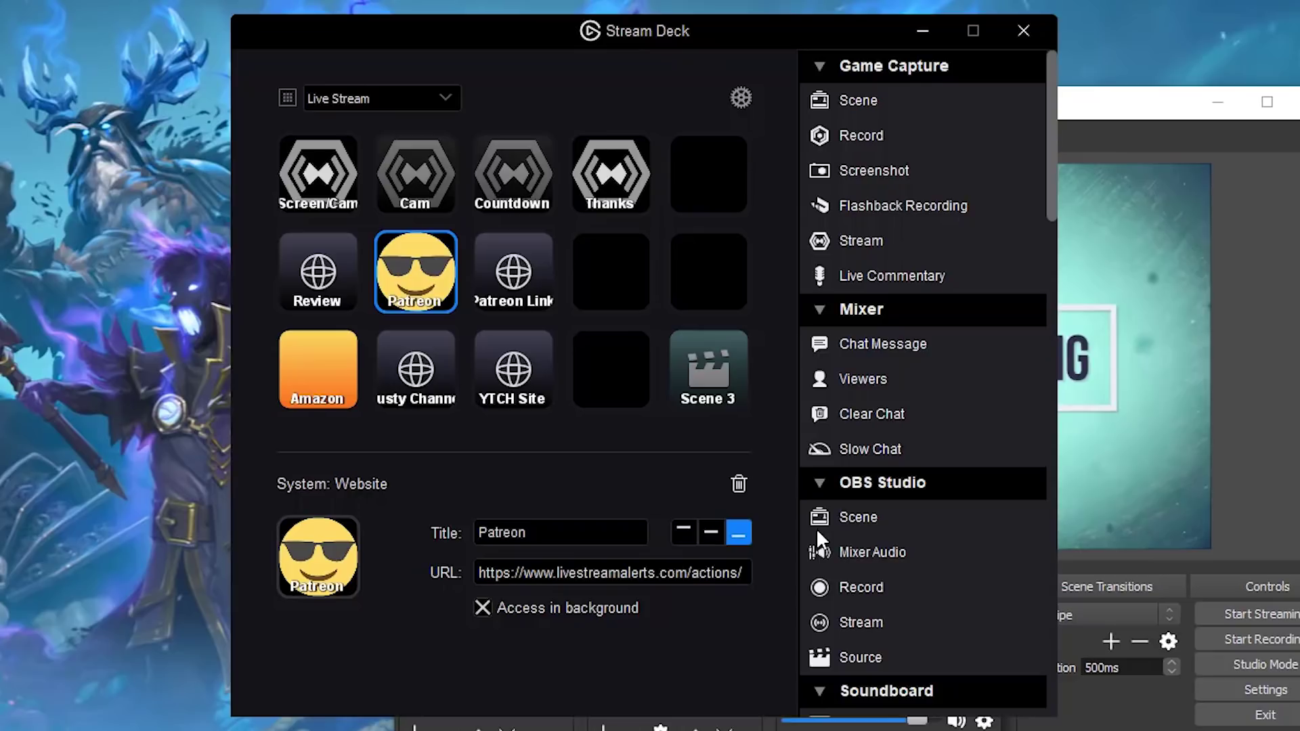
left_click(717, 369)
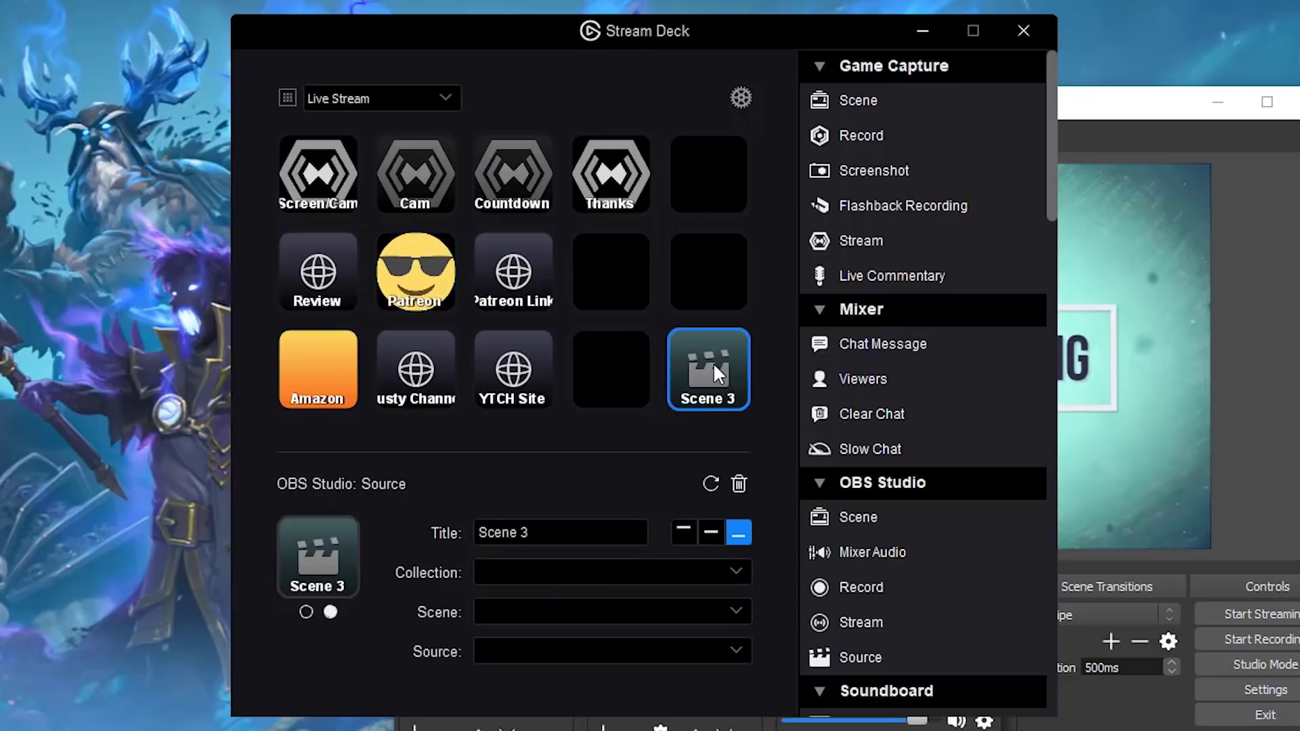
left_click(741, 481)
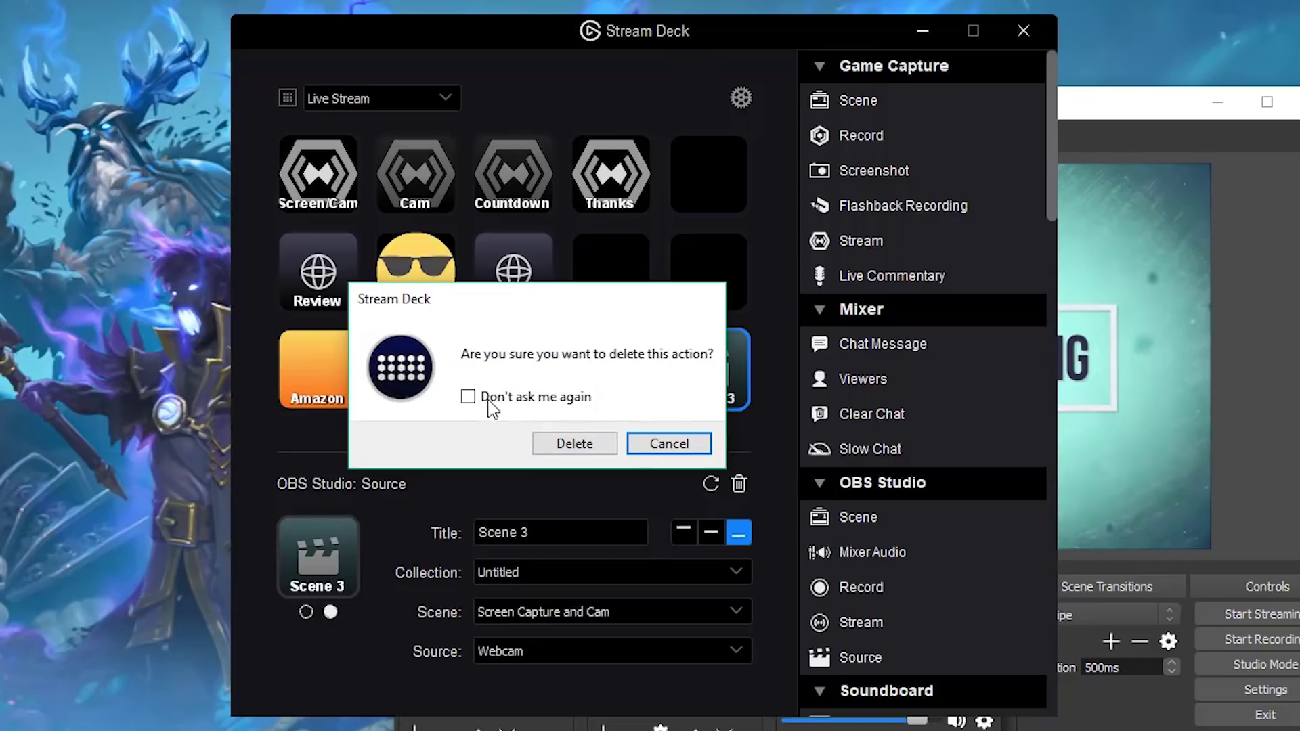
left_click(468, 397)
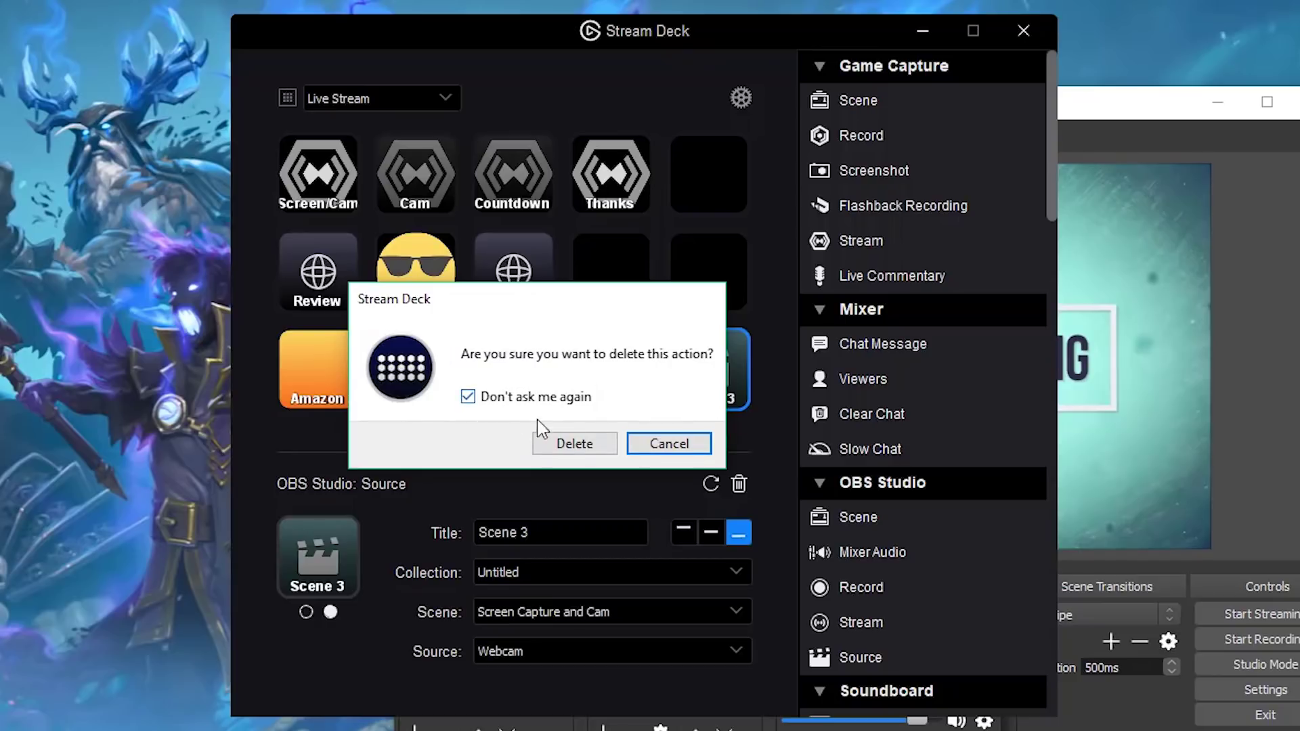
left_click(575, 444)
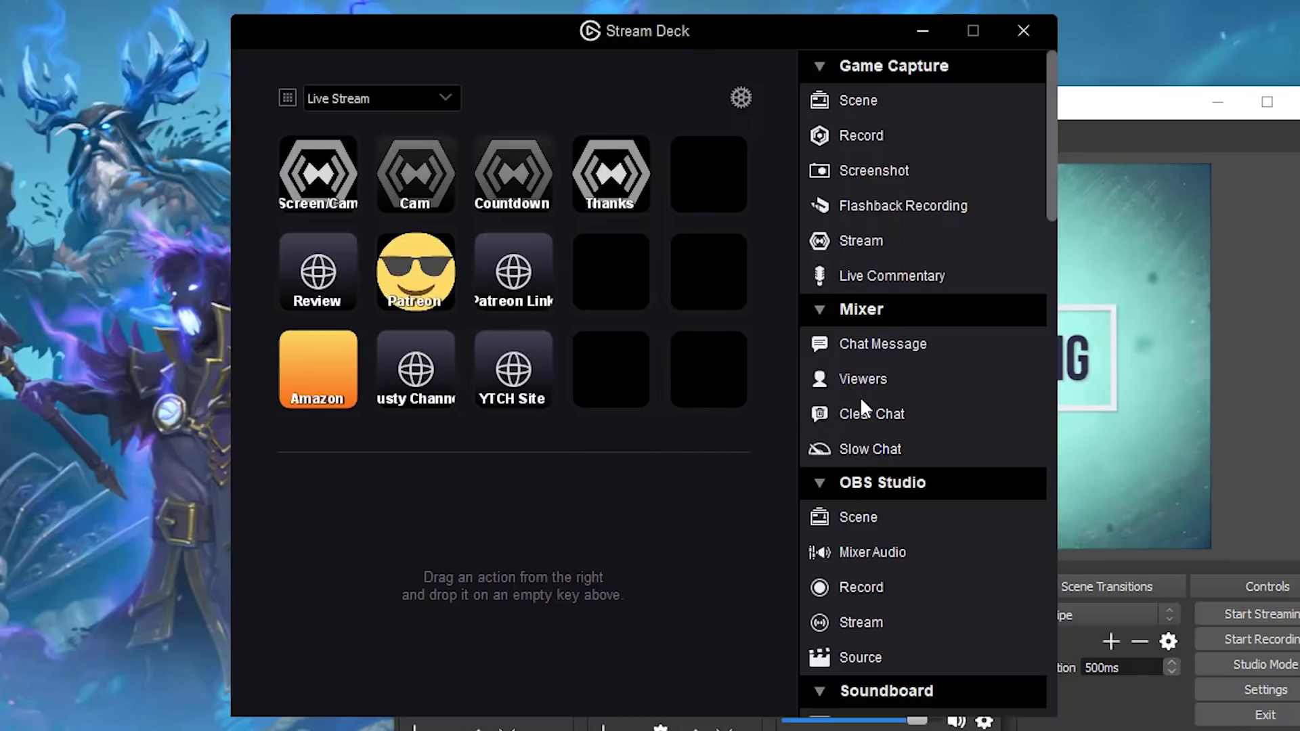
Scroll the action list down to the System category.
scroll(860, 396, "down", 6)
scroll(866, 413, "up", 2)
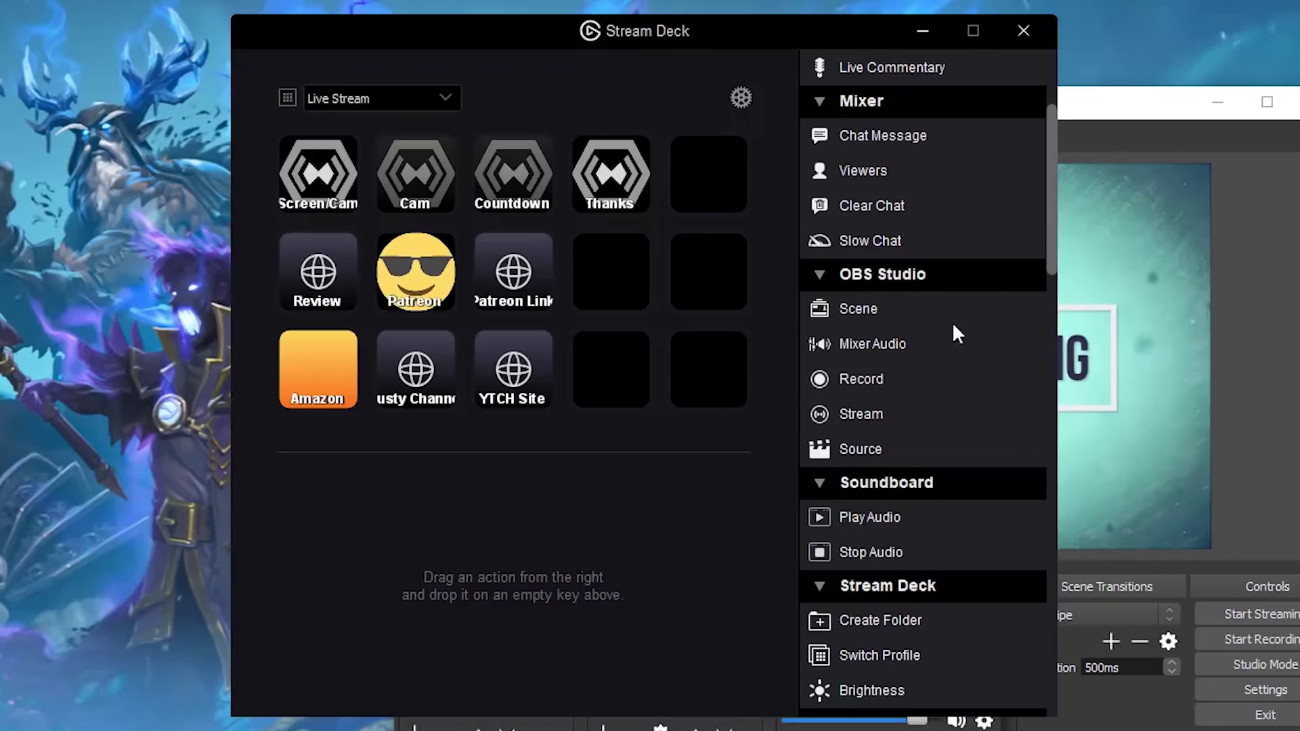
scroll(899, 380, "down", 5)
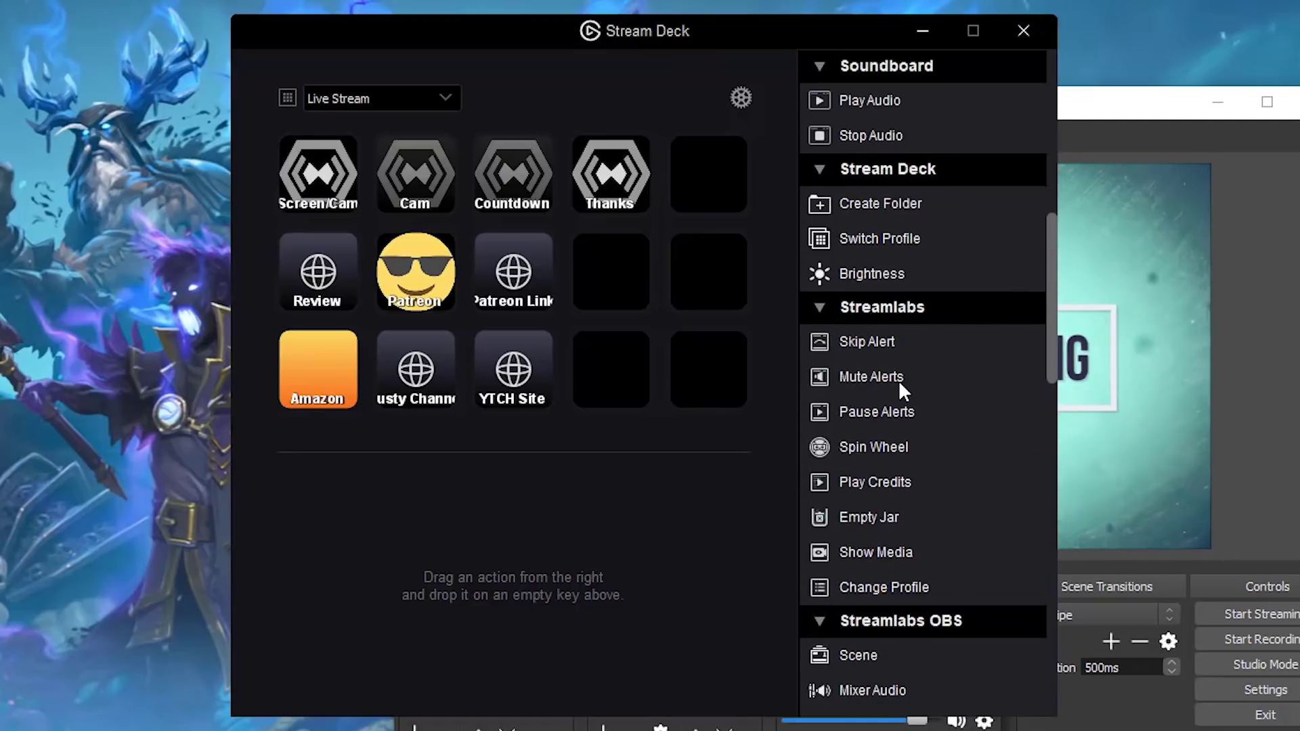
scroll(899, 380, "down", 4)
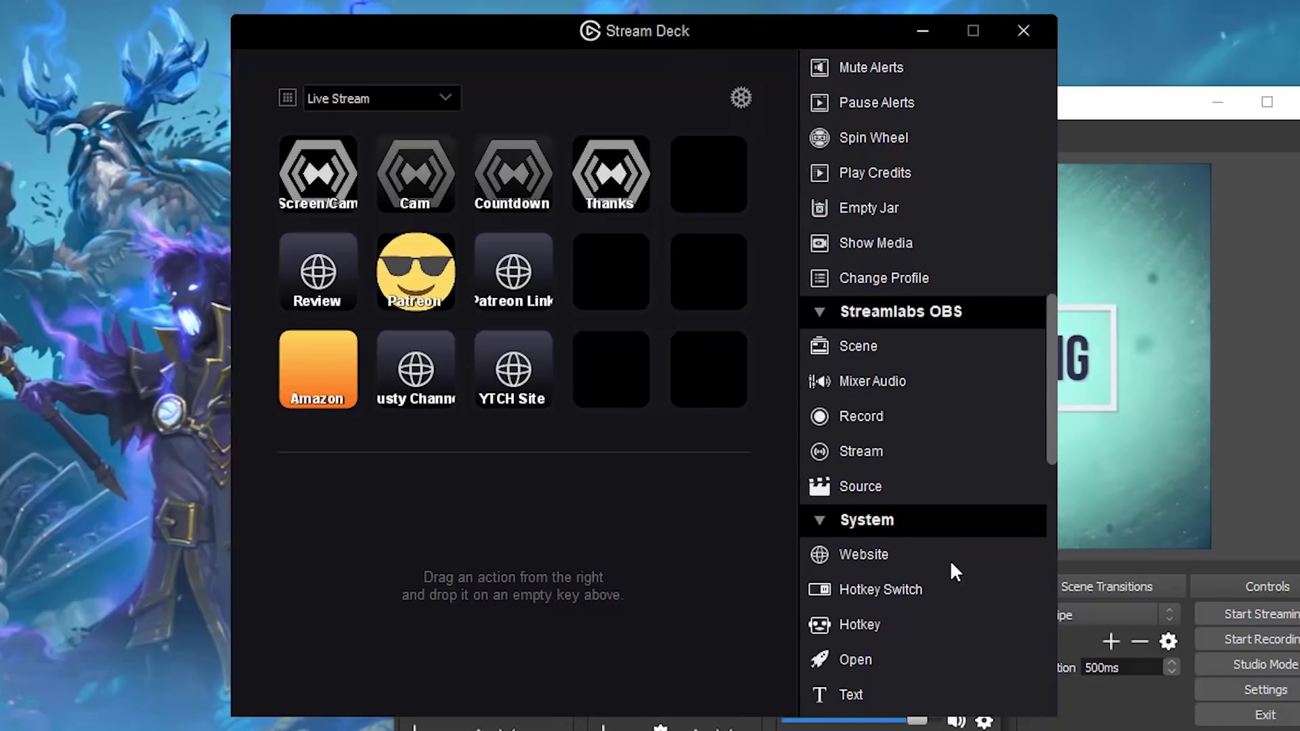
scroll(873, 579, "down", 3)
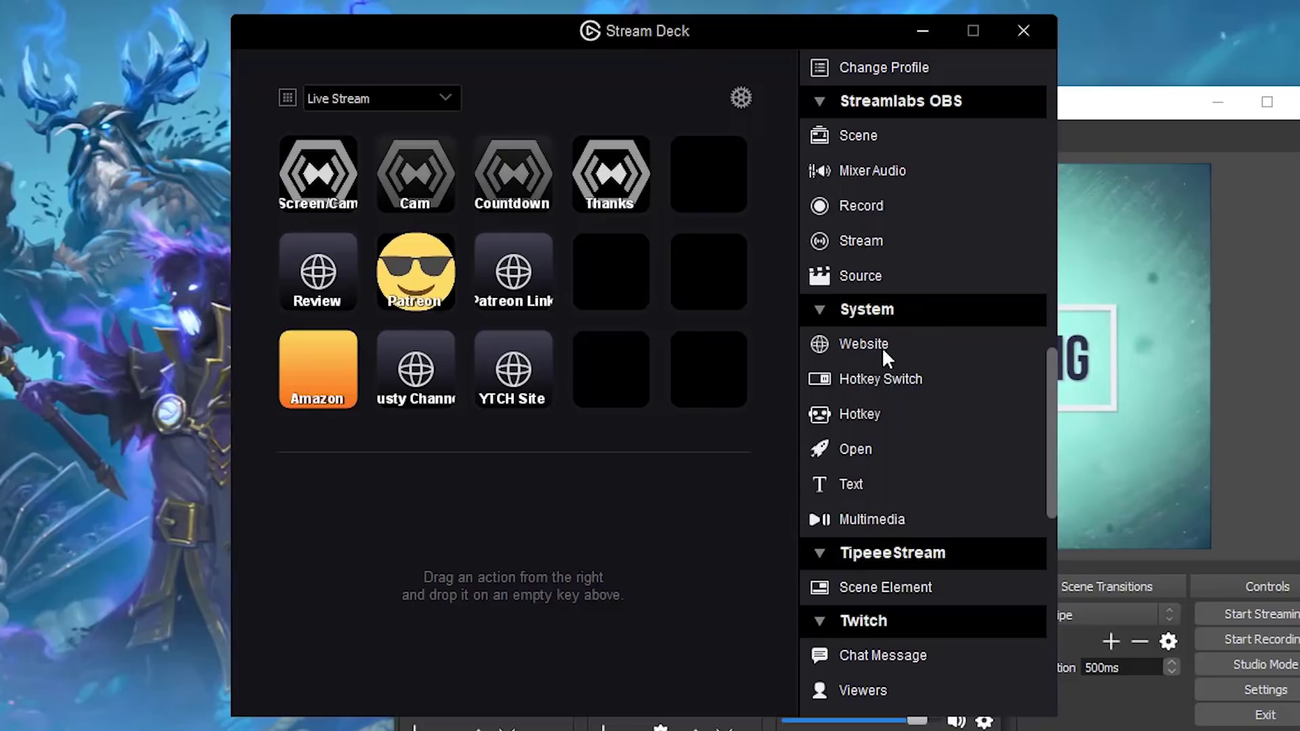
Drop a Website action on the bottom-right key and title it YouTube.
left_click_drag(887, 344, 713, 370)
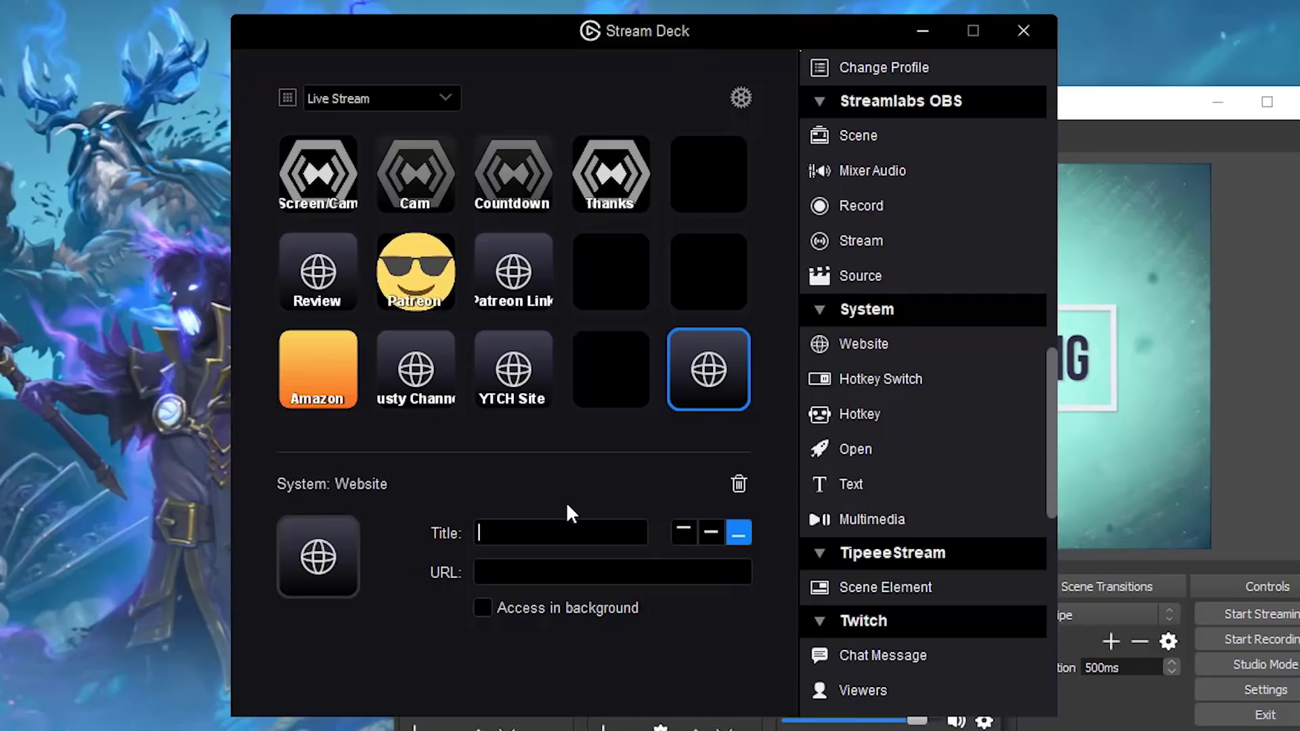
type("YouTube")
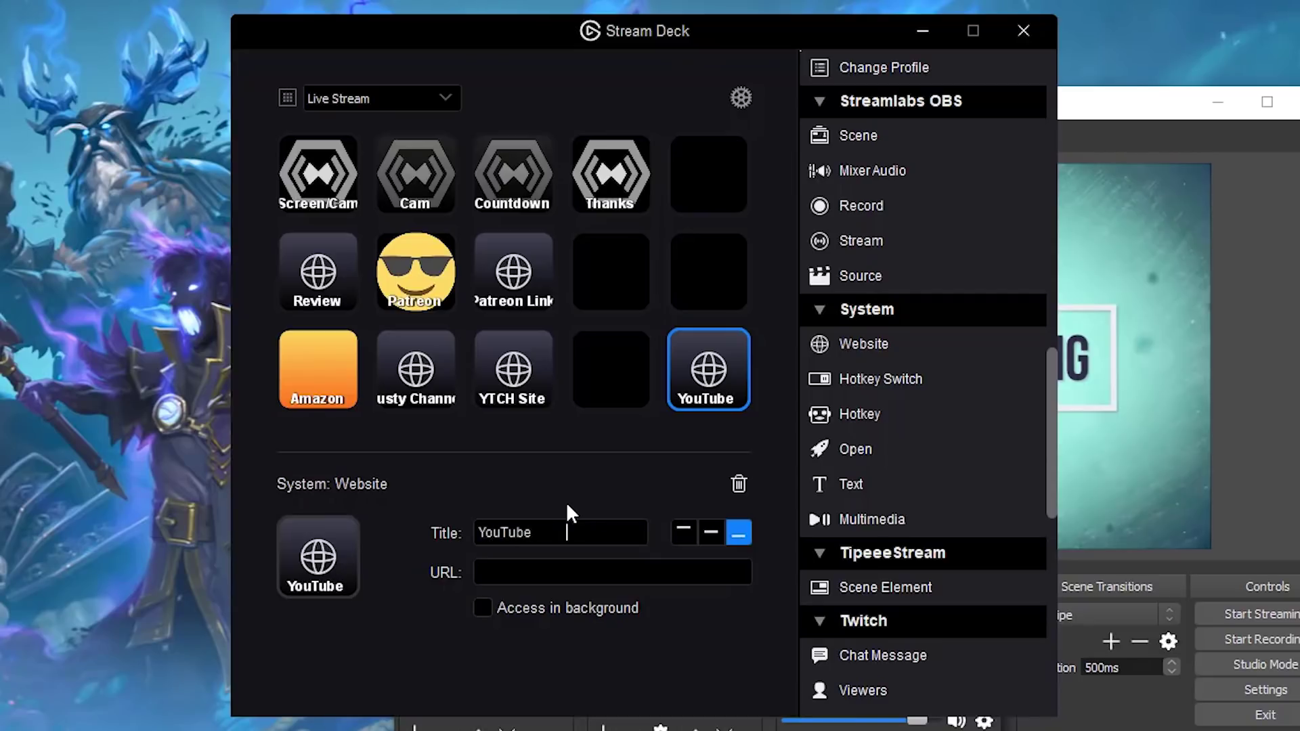
key("Tab")
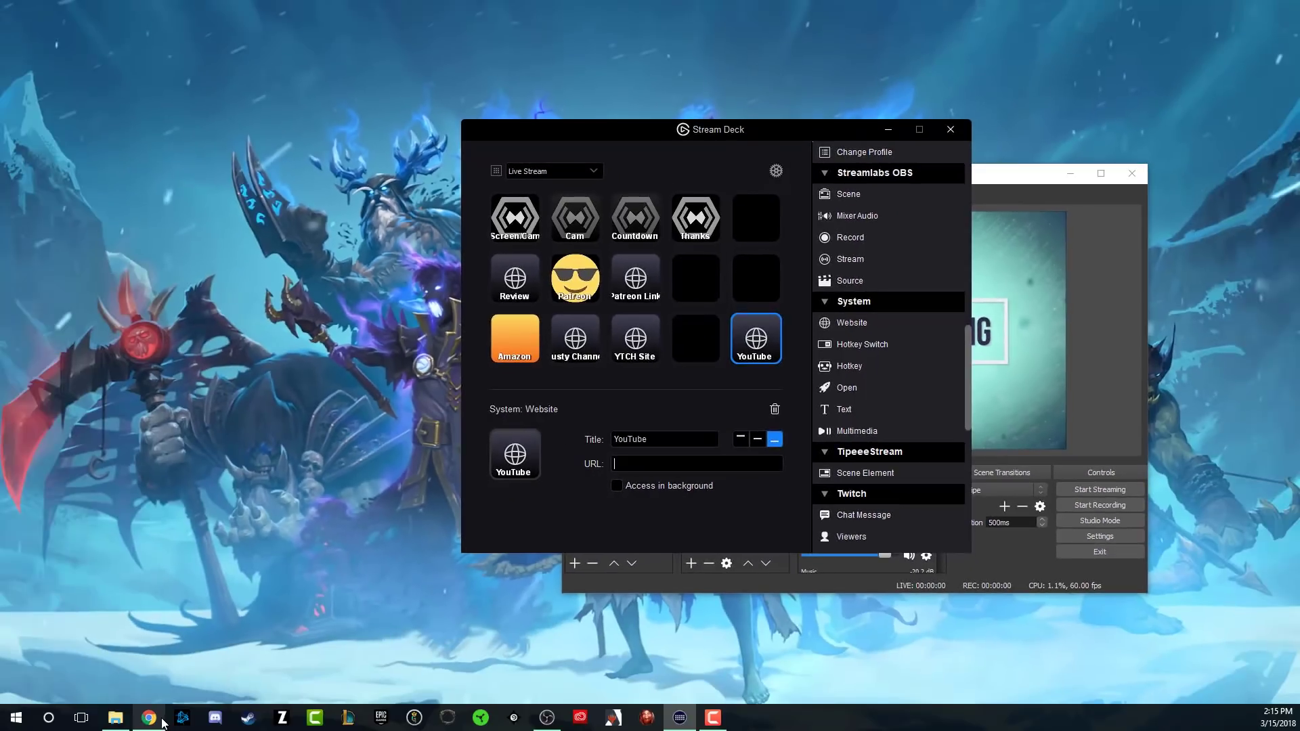
left_click(149, 718)
Copy the YouTube homepage URL from a new Chrome tab and return to Stream Deck's URL field.
left_click(153, 10)
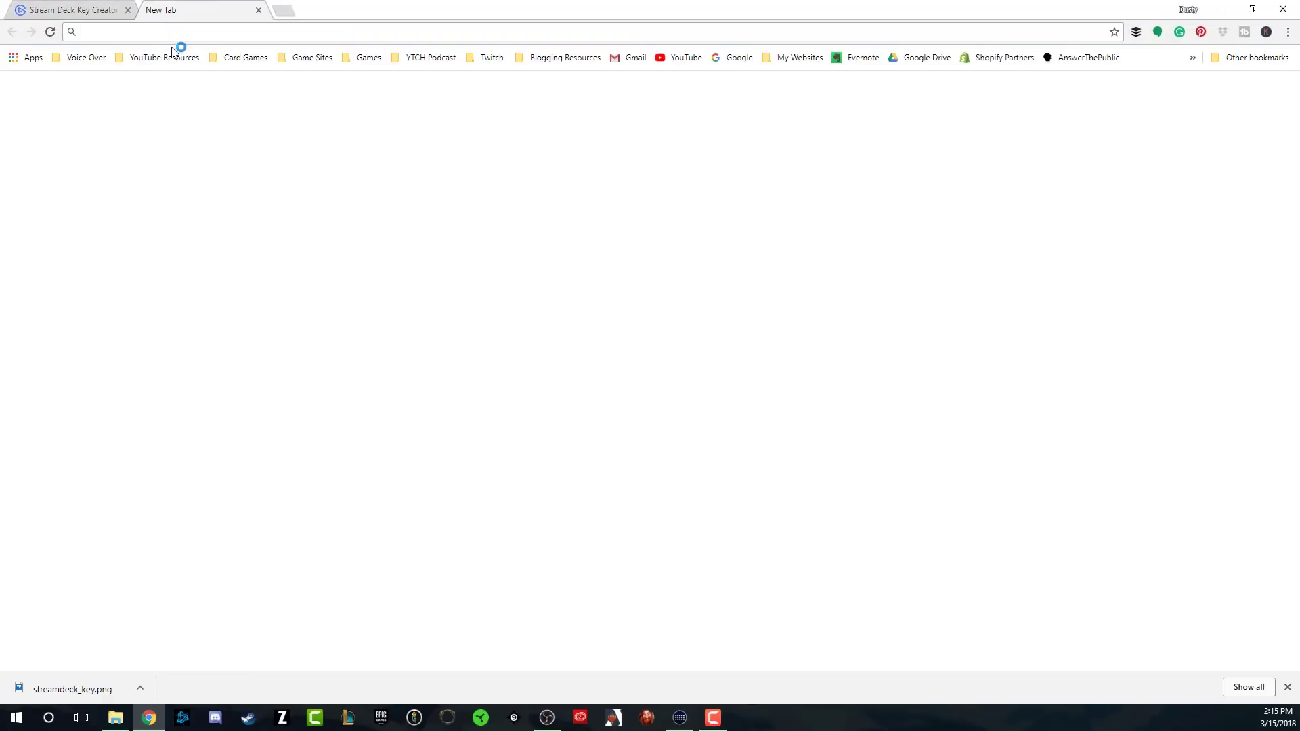
left_click(684, 57)
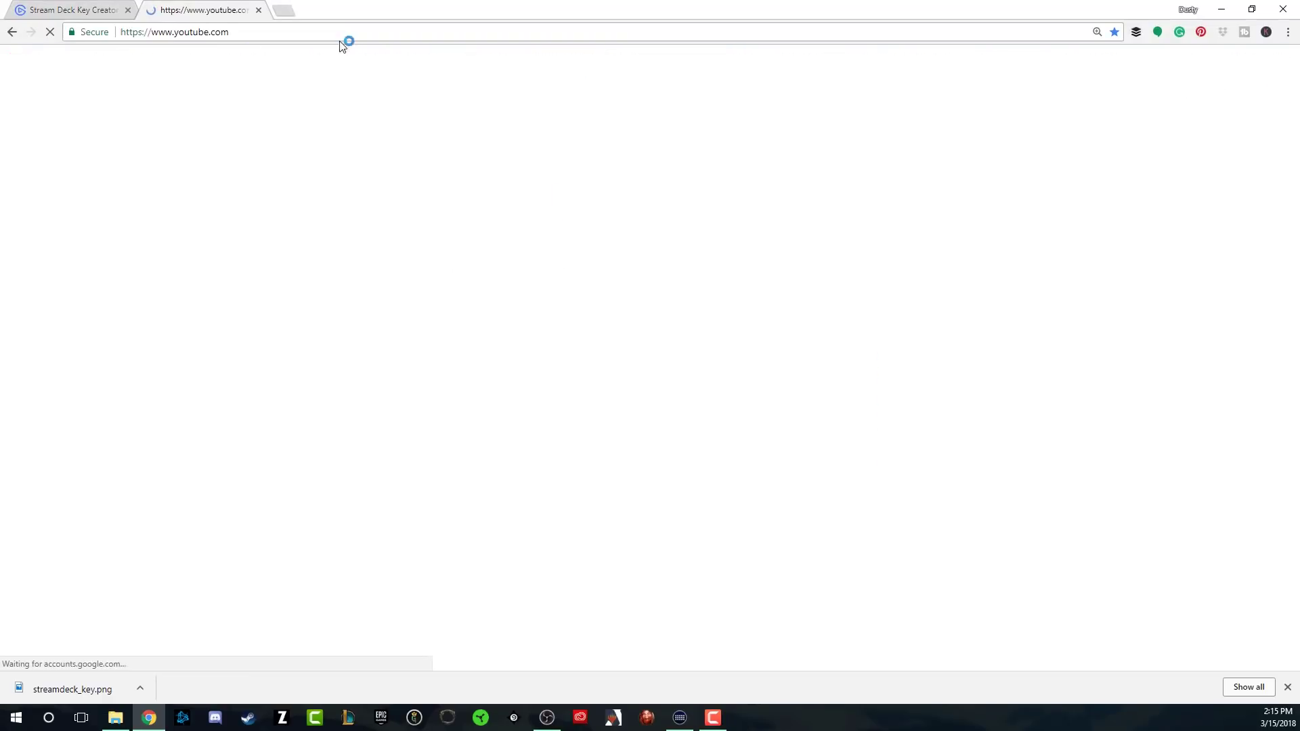
left_click(171, 30)
key("ctrl+c")
right_click(172, 30)
left_click(196, 73)
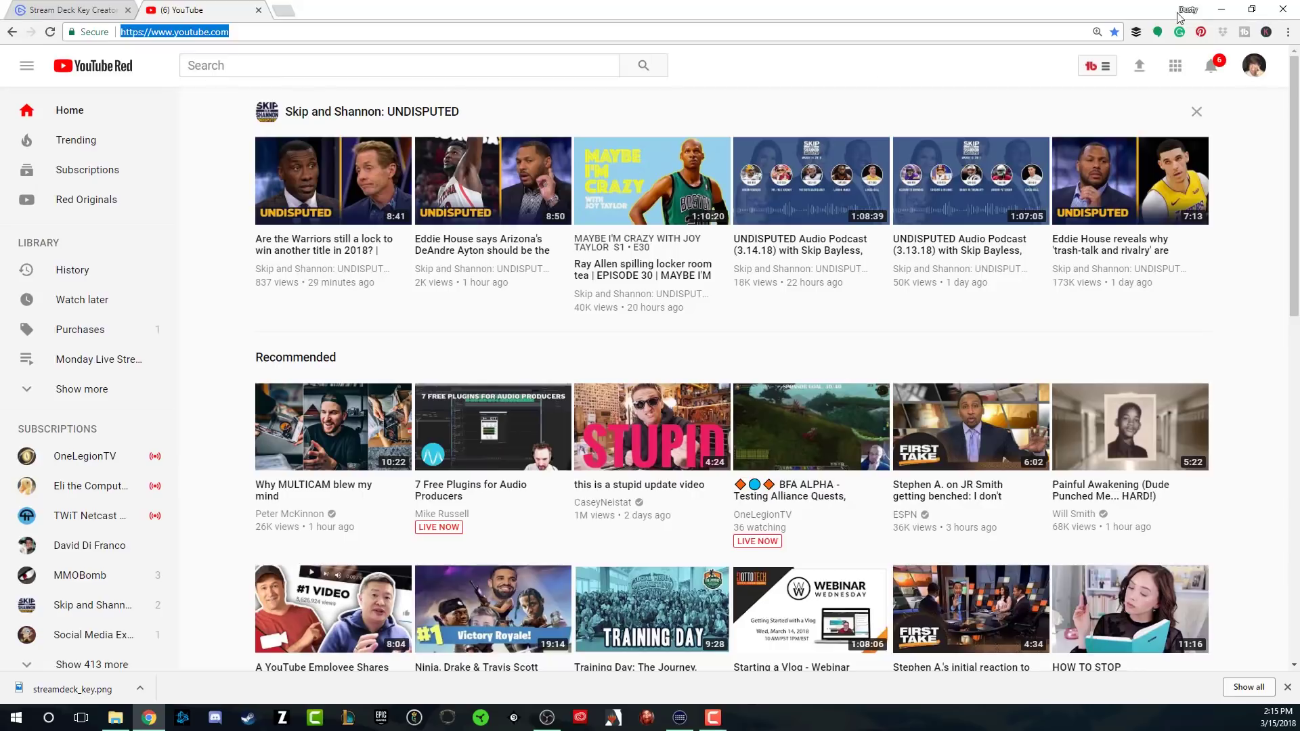
left_click(1222, 10)
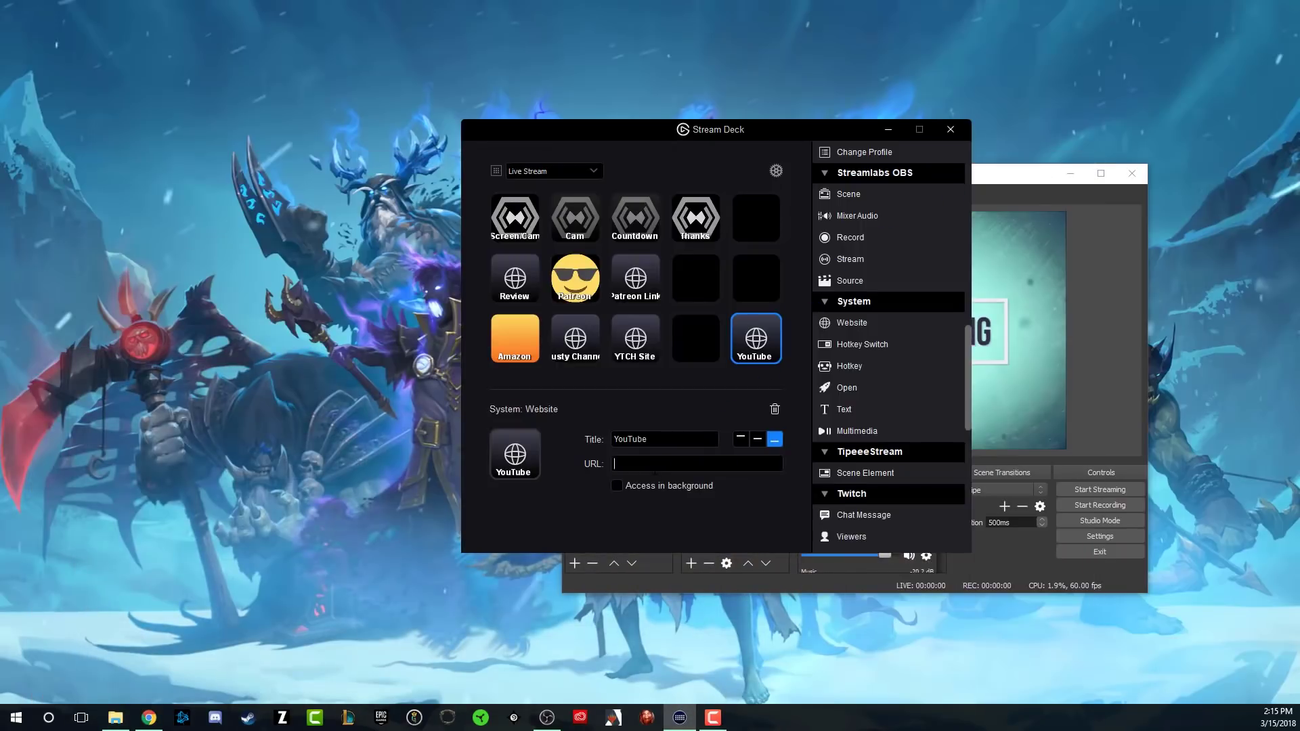
right_click(655, 467)
Paste the YouTube URL into its key, and set the YouTube and Patreon keys to access in background.
left_click(677, 527)
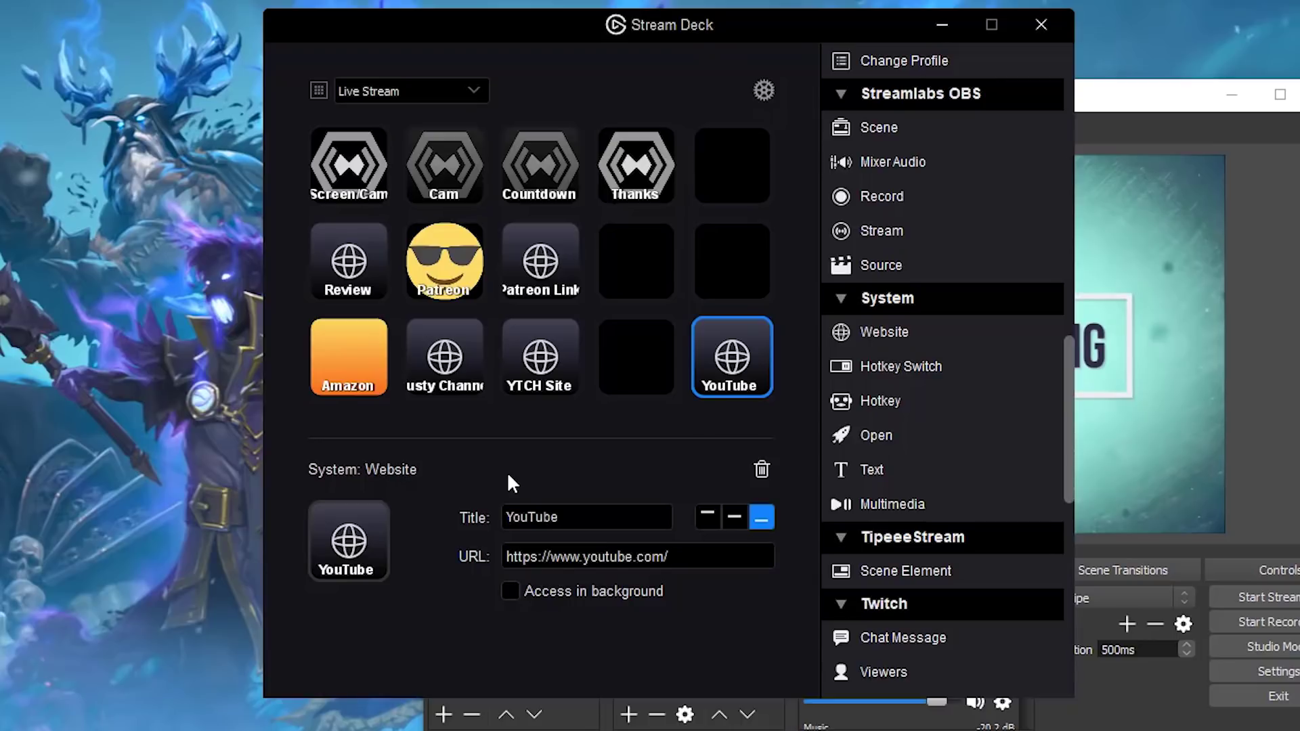
left_click(510, 592)
left_click(467, 272)
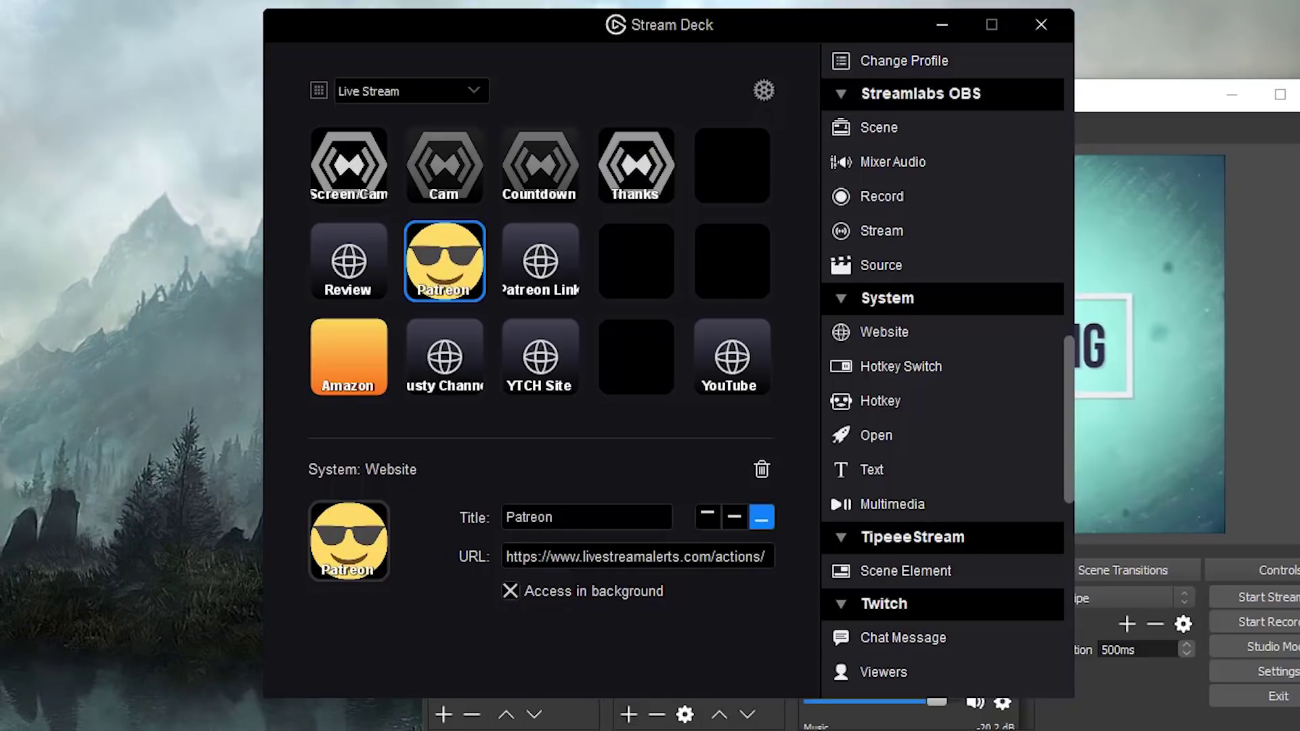
mouse_move(580, 580)
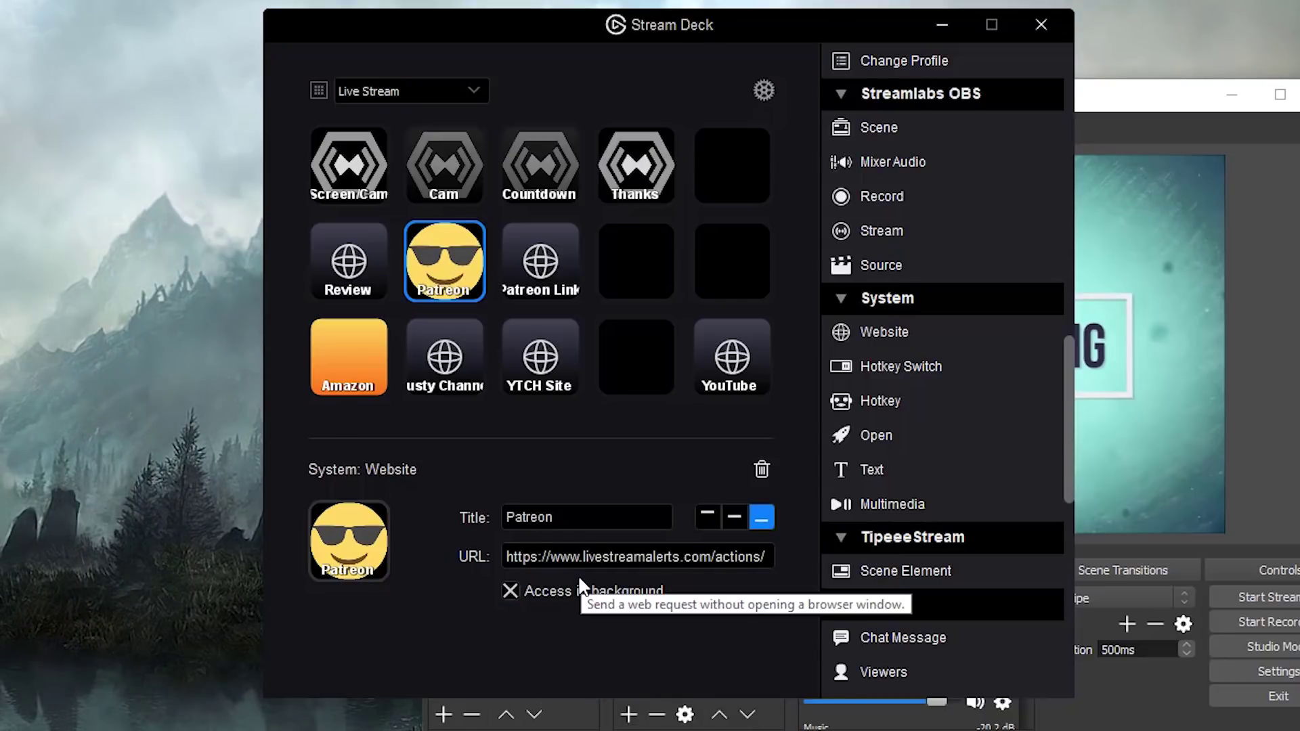
left_click(510, 589)
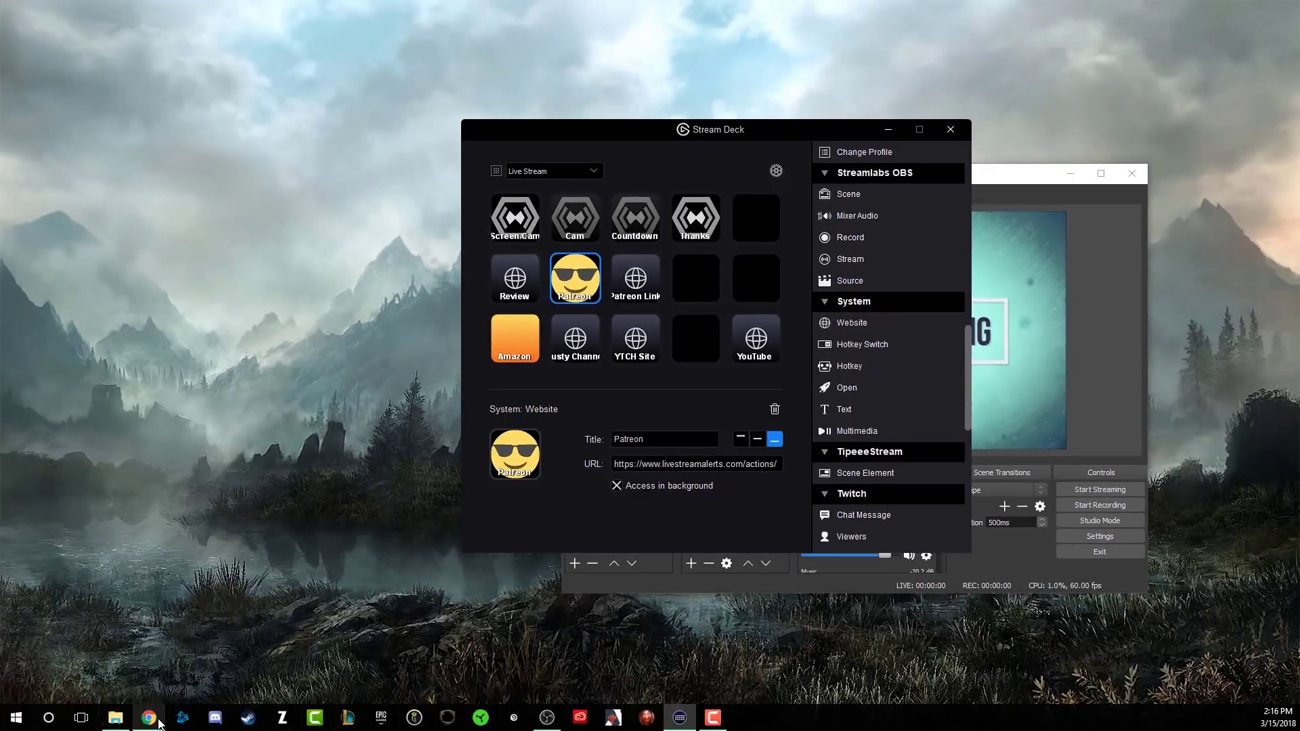
Load livestreamalerts.com in a new Chrome tab.
left_click(159, 722)
key("ctrl+t")
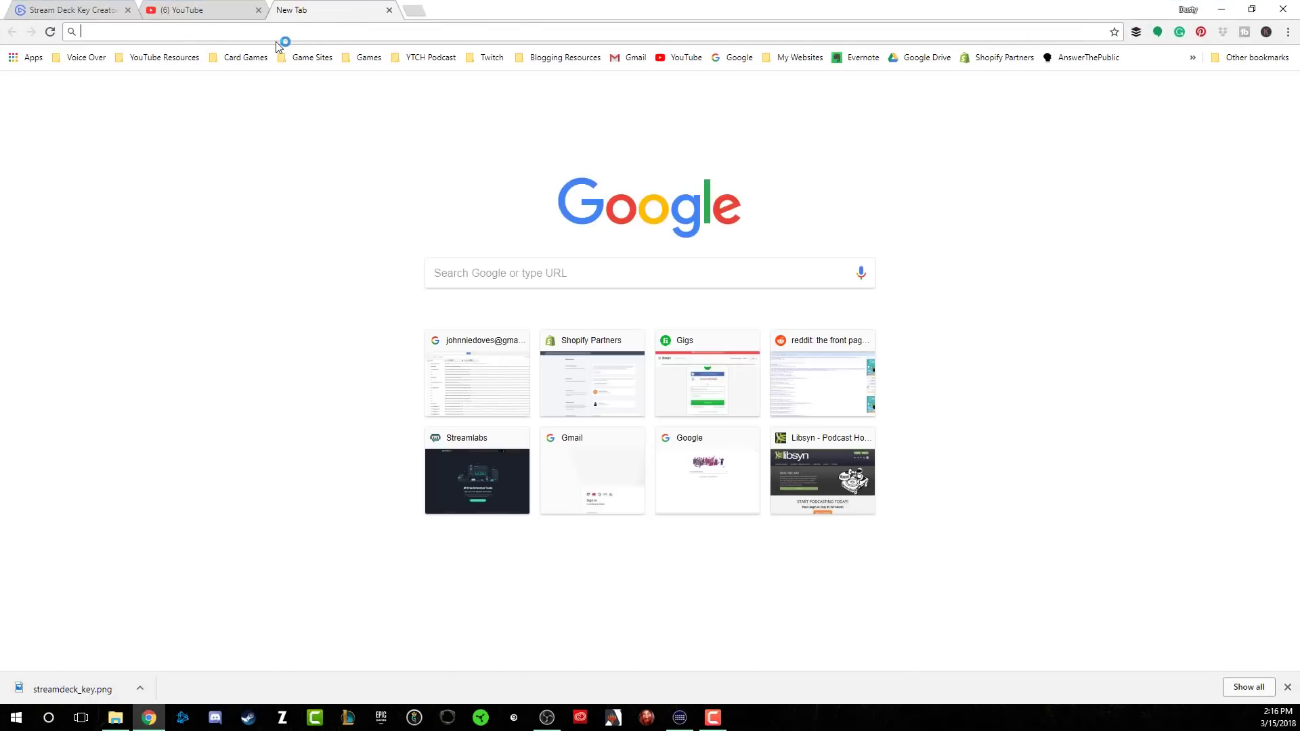
type("livestreamal")
key("Return")
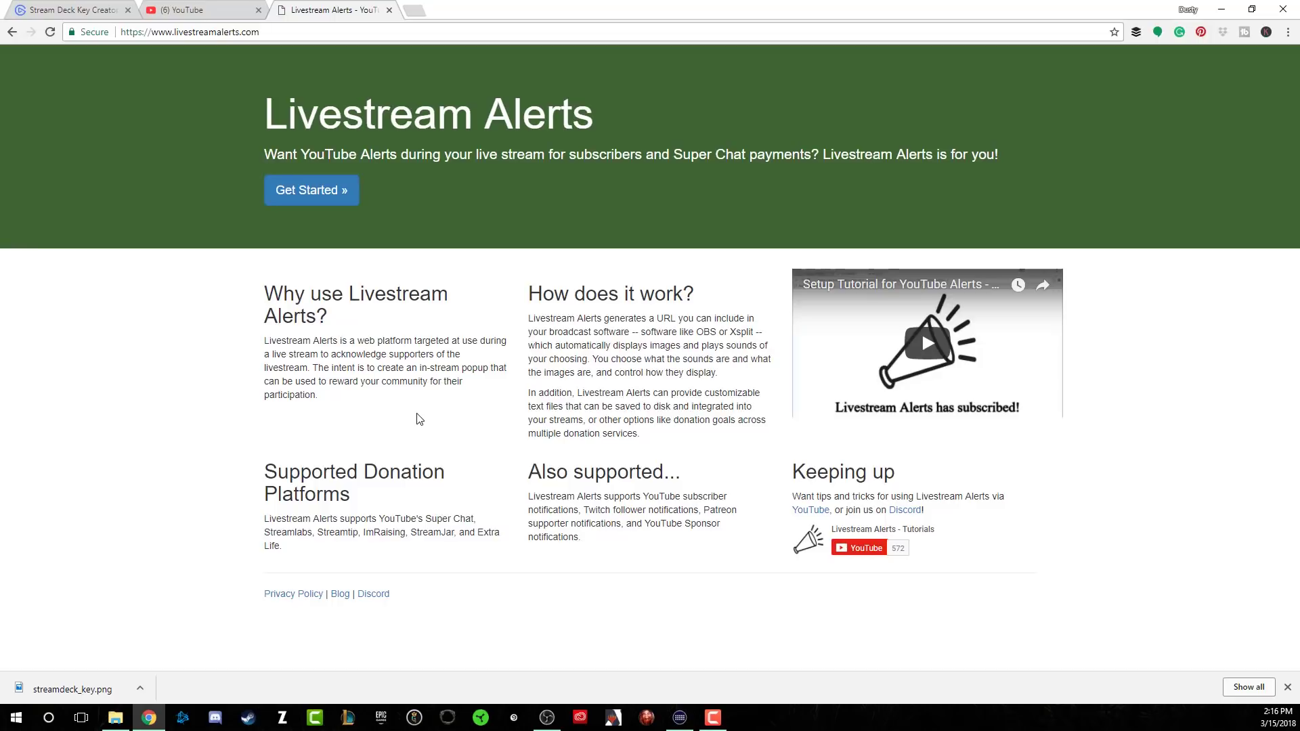
On the YouTube tab, open and dismiss TubeBuddy, then go to YouTube Creator Studio.
left_click(205, 12)
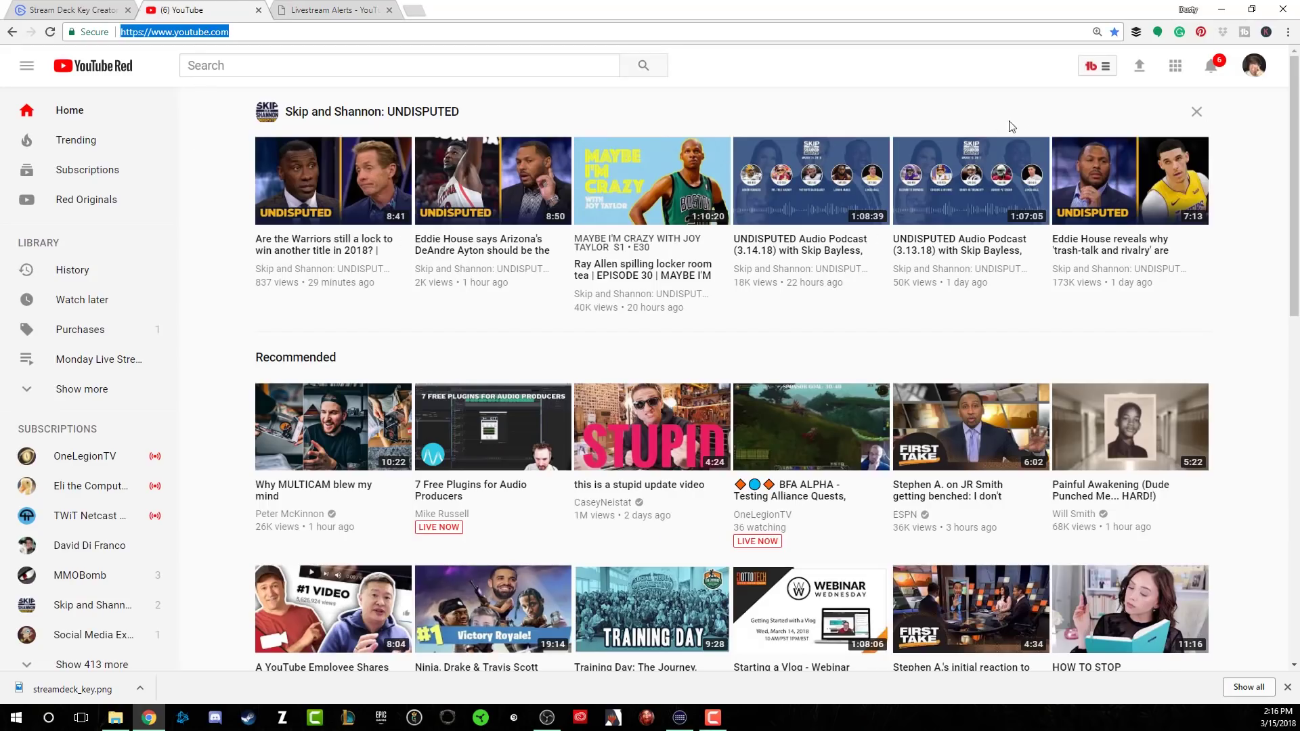
left_click(1097, 71)
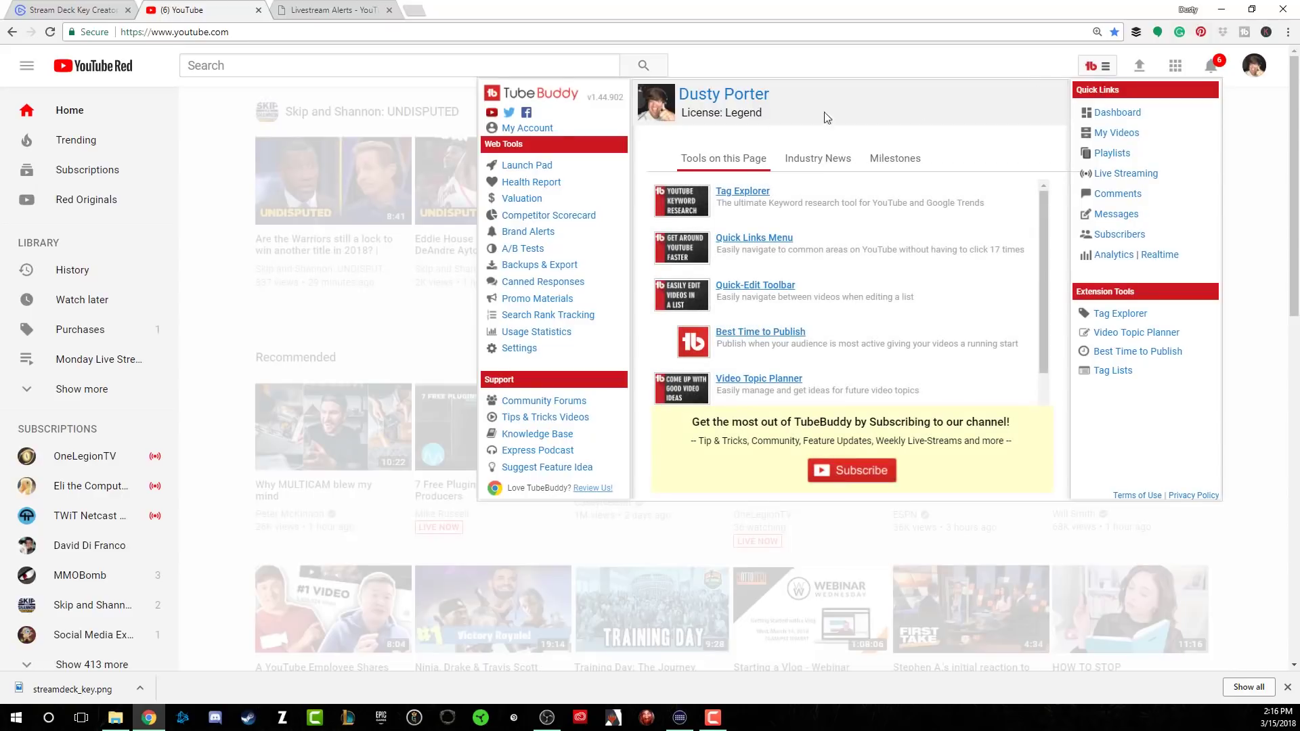
left_click(203, 220)
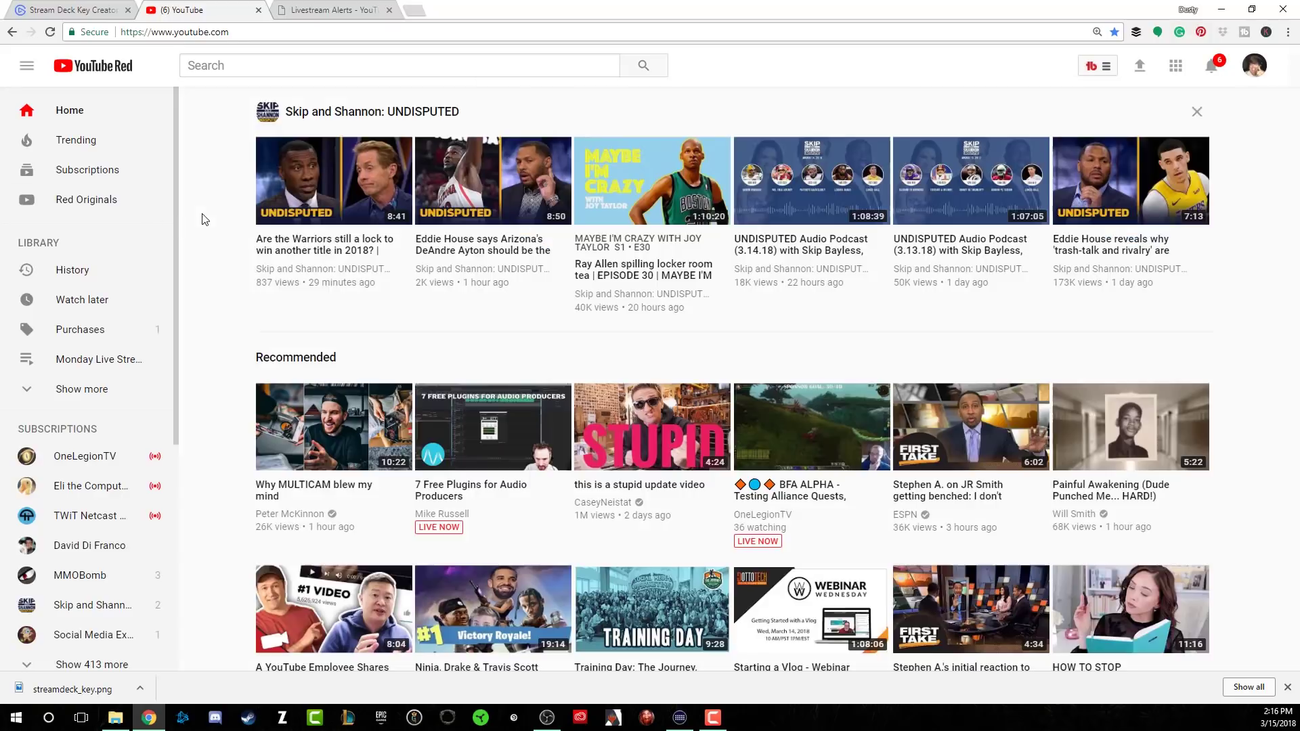
left_click(1255, 65)
left_click(1185, 186)
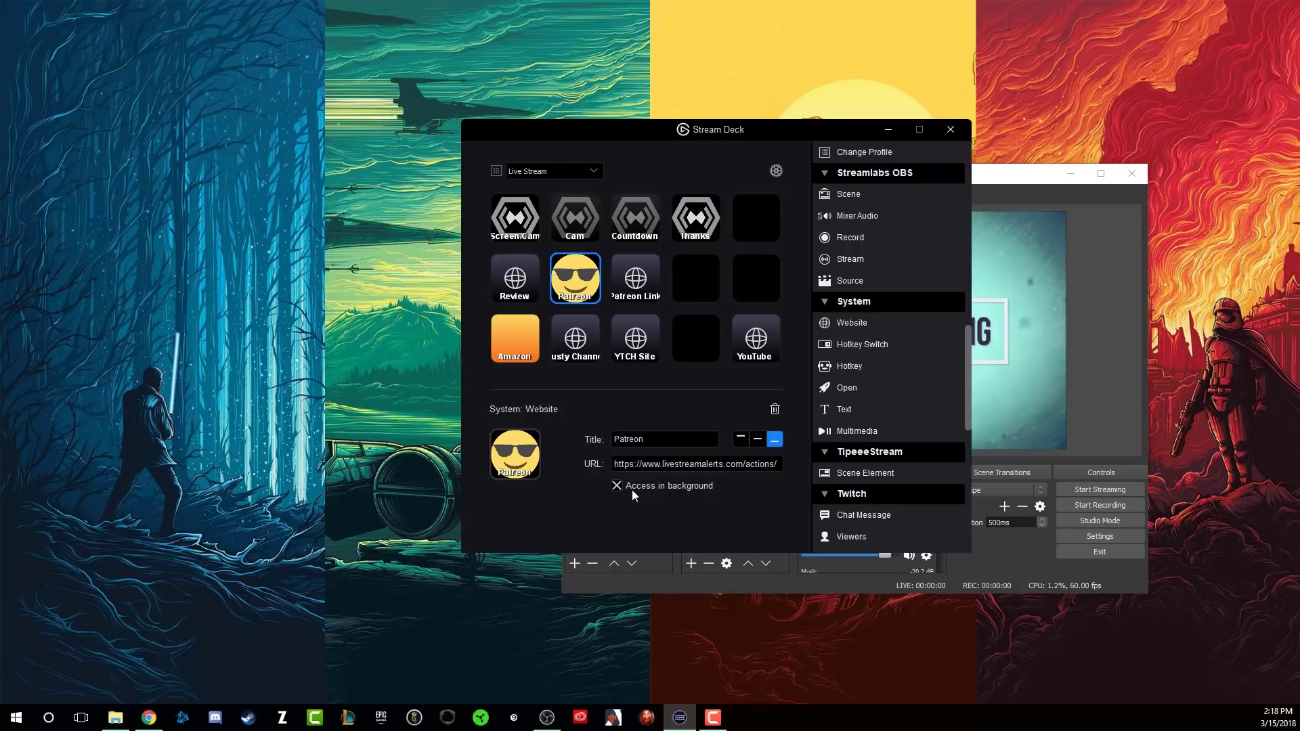
Review the Amazon, channel and YTCH Site website keys, then scroll the actions list to Twitch.
left_click(518, 334)
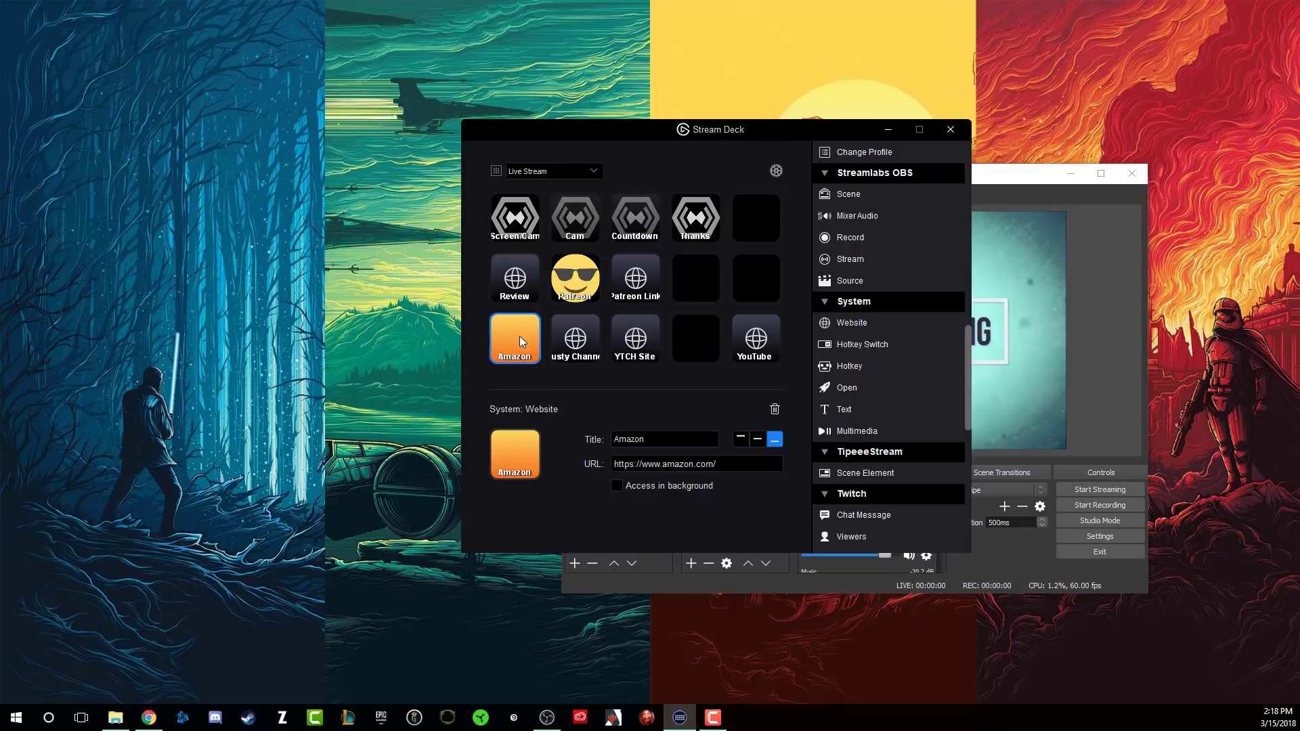
left_click(573, 345)
left_click(628, 336)
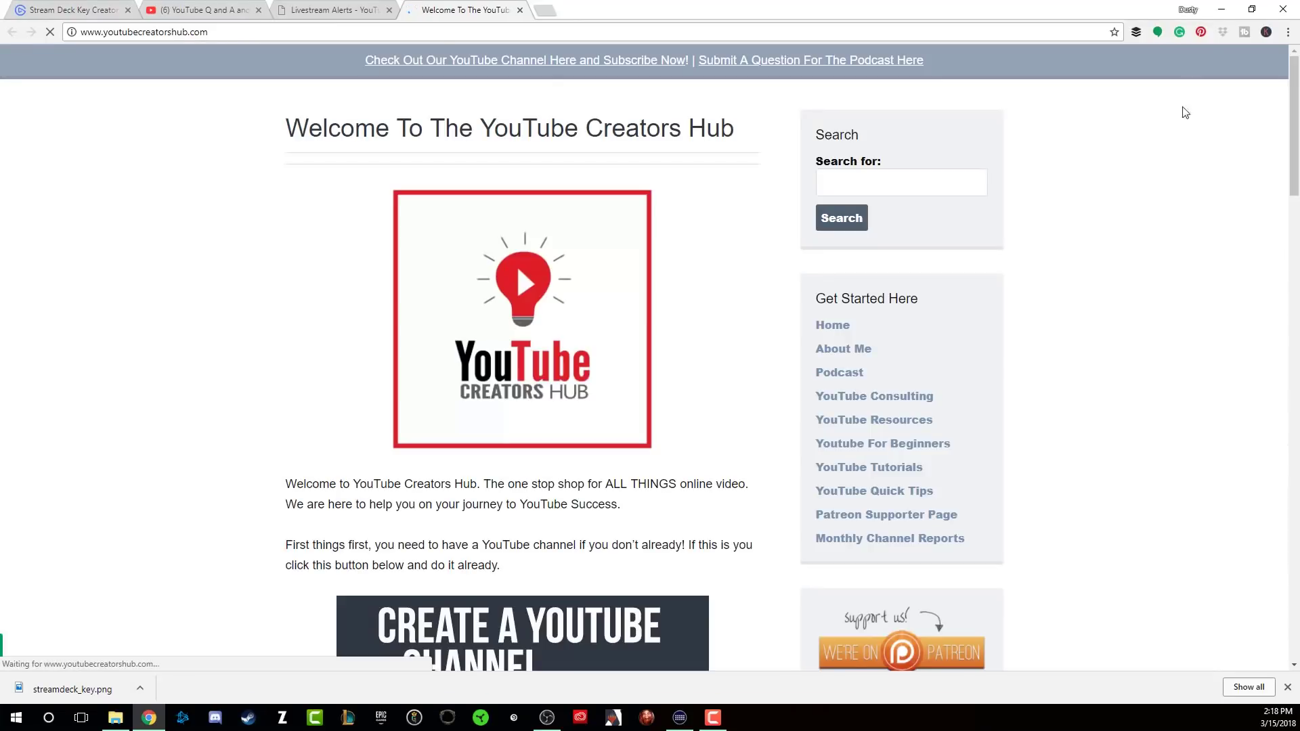
key("alt+Tab")
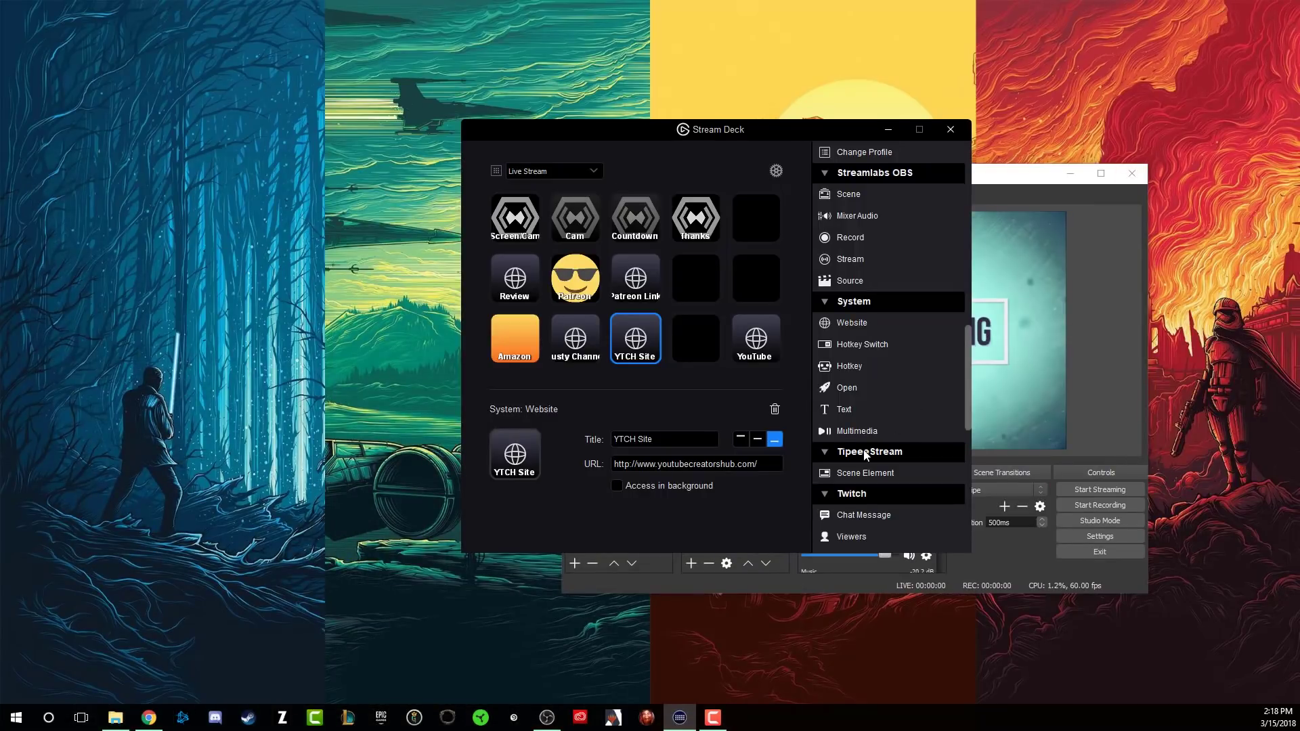
scroll(876, 302, "down", 2)
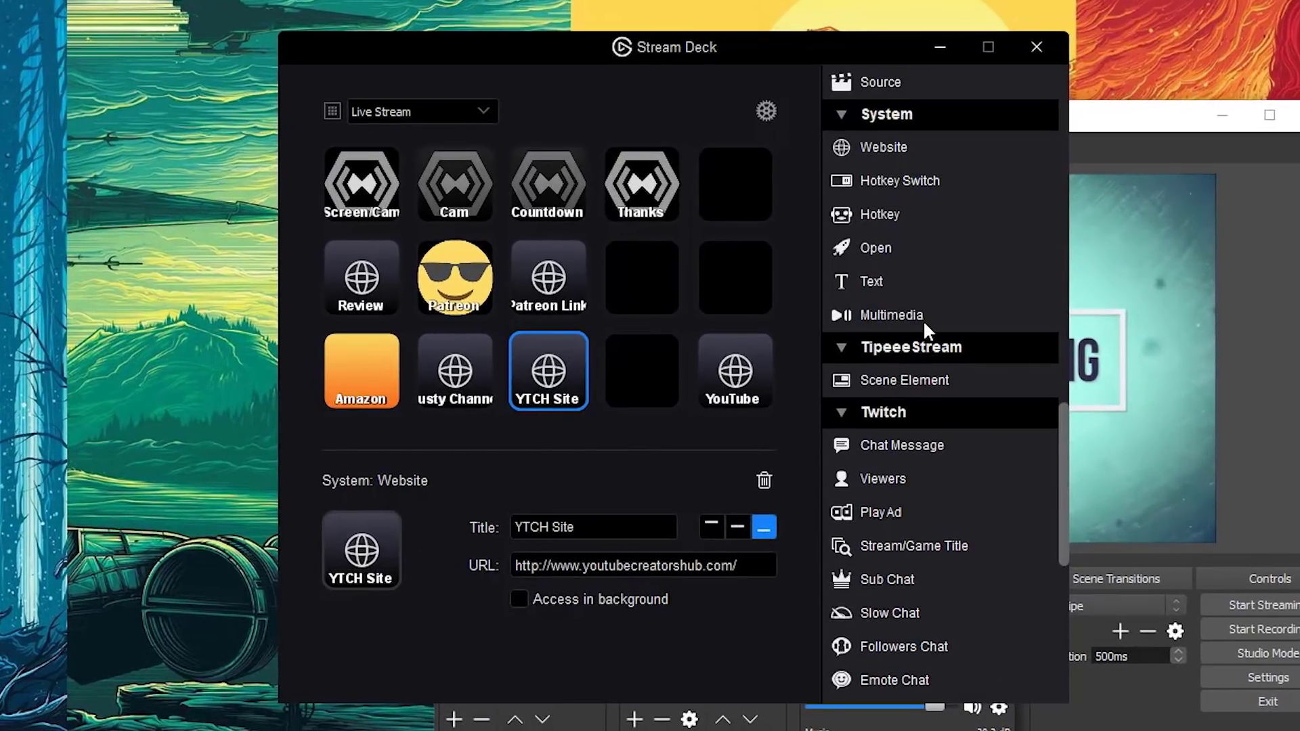
scroll(924, 320, "down", 3)
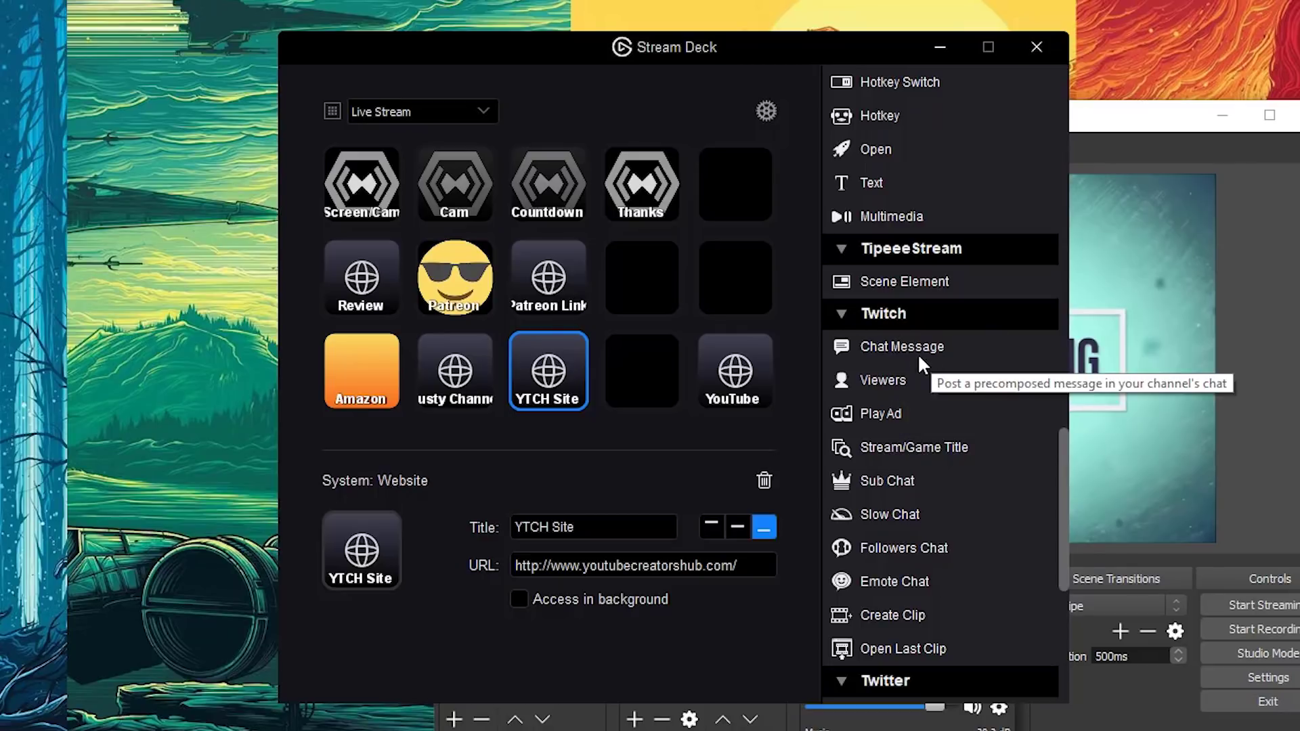
Add a Twitch Chat Message key to the empty slot and begin adding a Twitch account.
left_click_drag(908, 344, 742, 281)
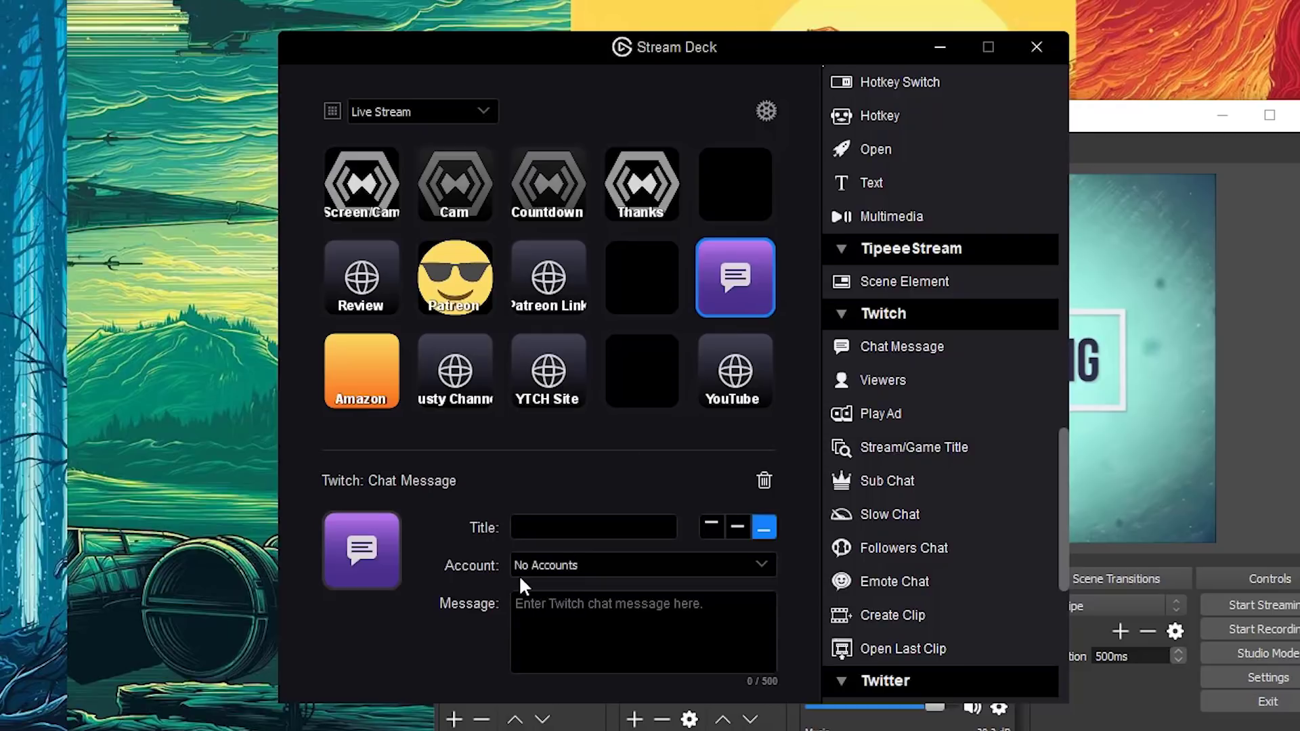
left_click(550, 562)
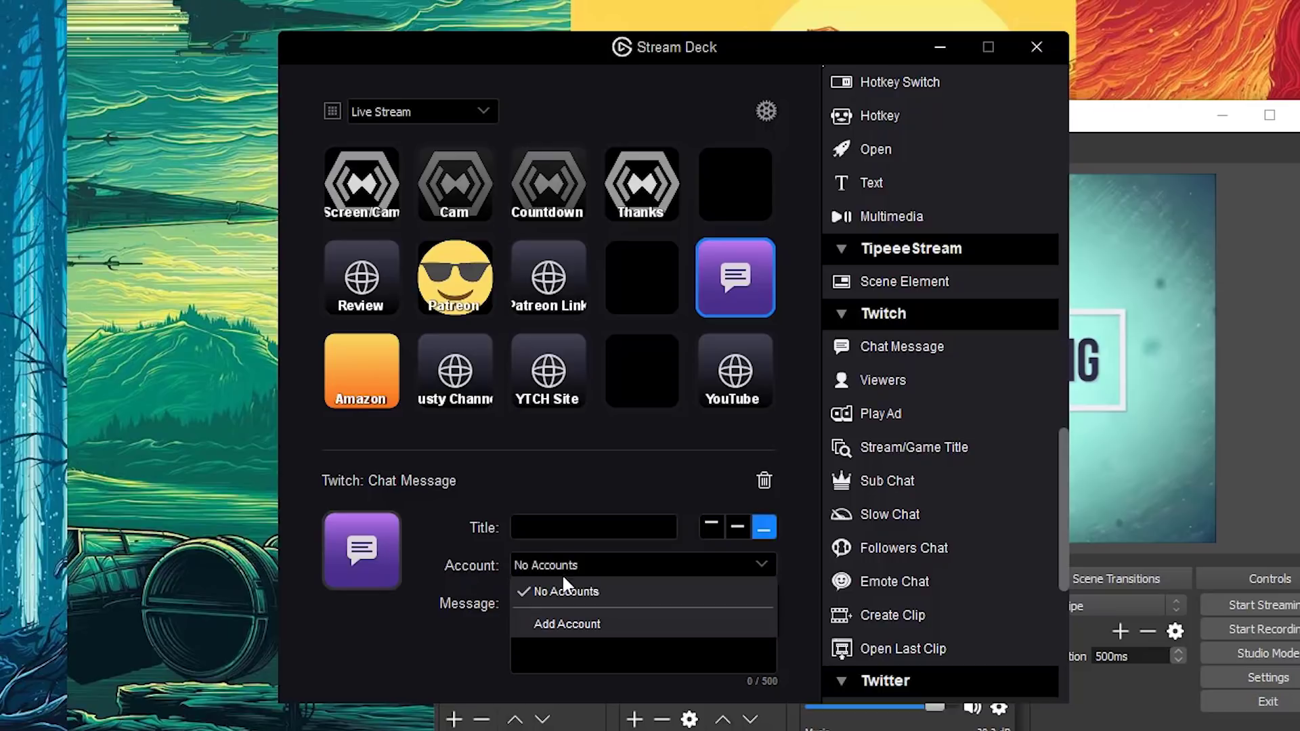
left_click(561, 626)
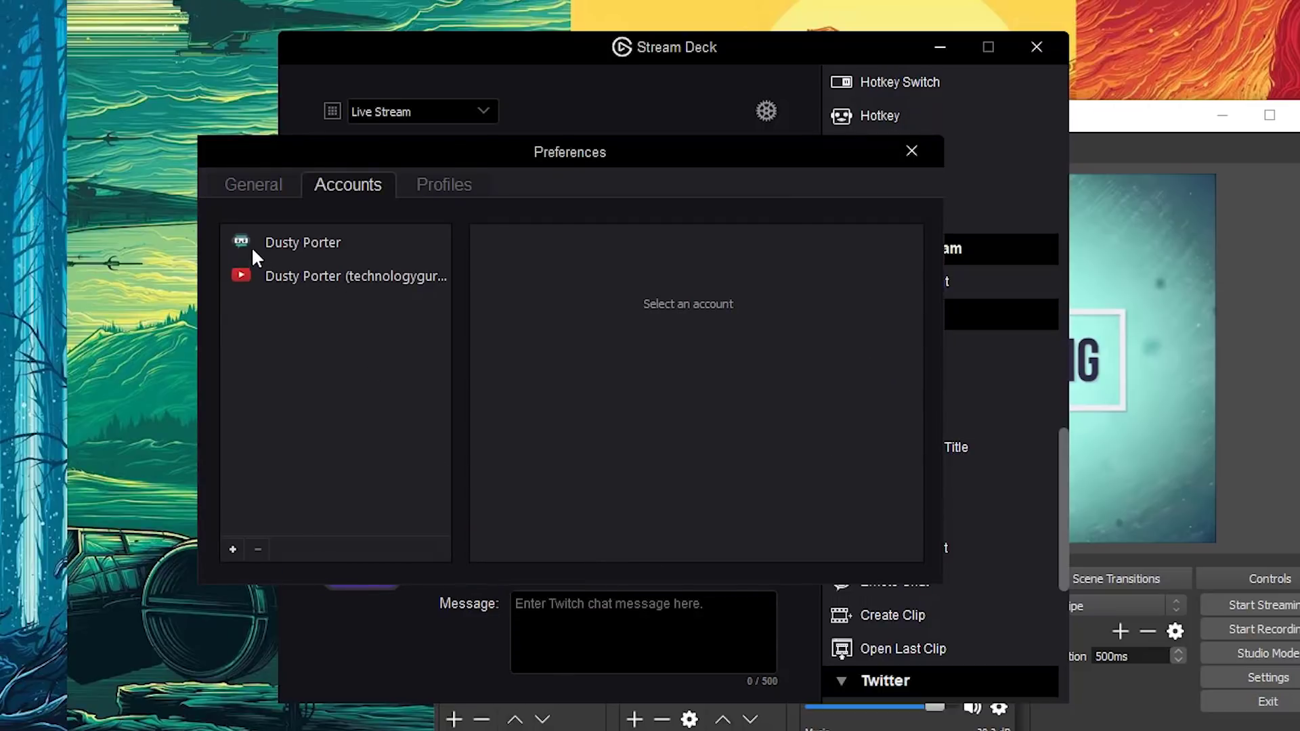
left_click(231, 548)
left_click(271, 640)
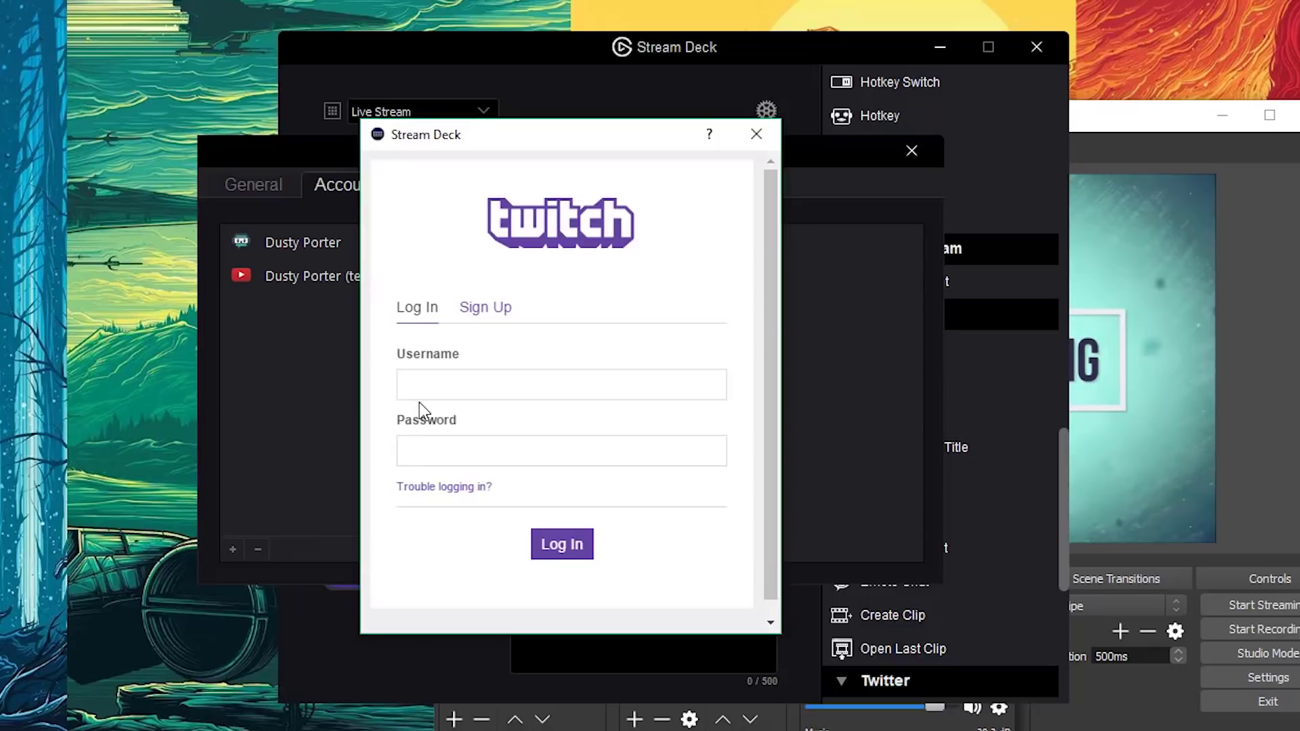
Log in with the Twitch username and password, authorize Stream Deck, and close Preferences.
type("te")
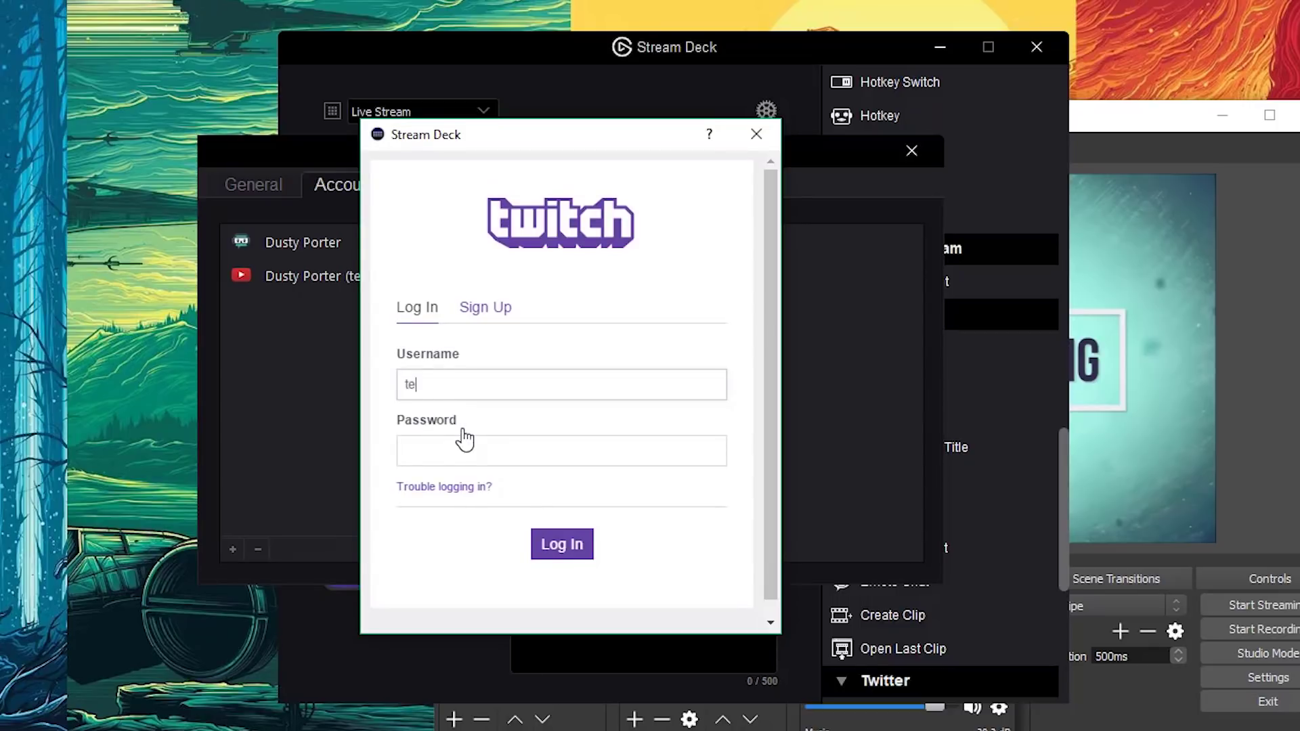
type("chnologyguru")
key("Tab")
type("***************")
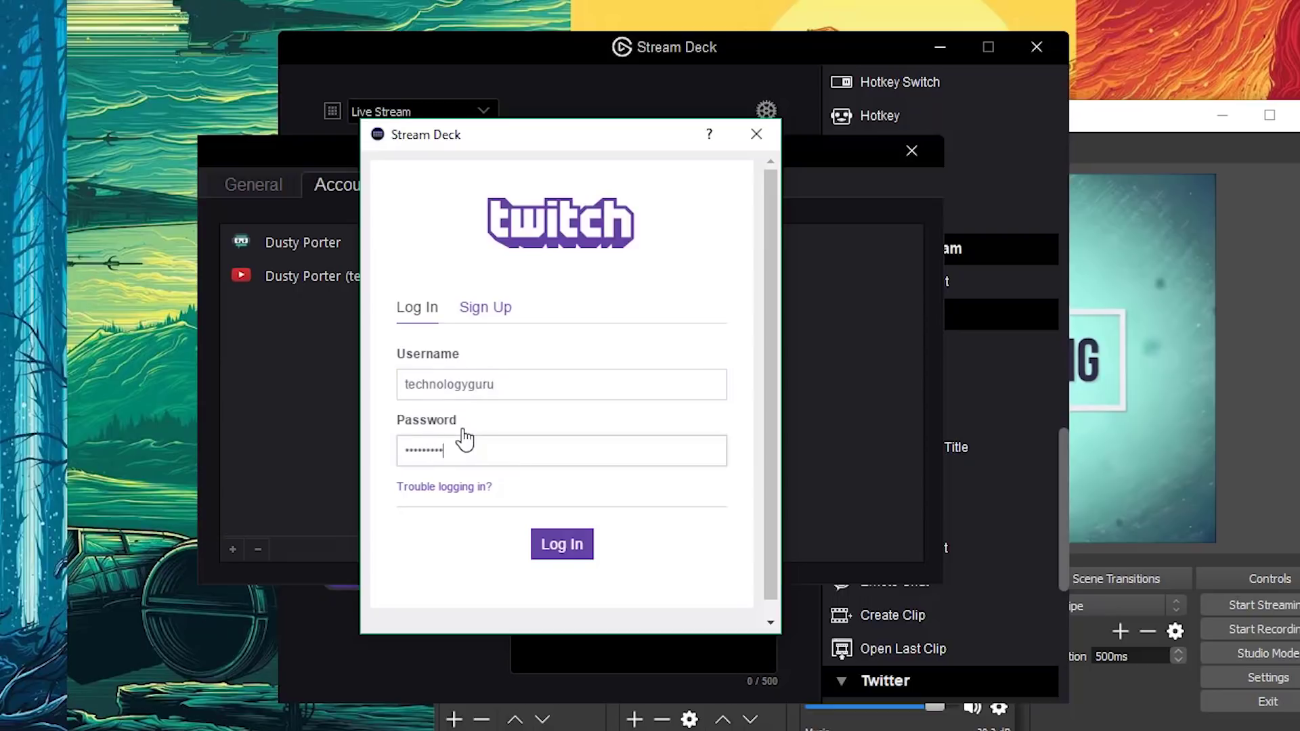
key("Return")
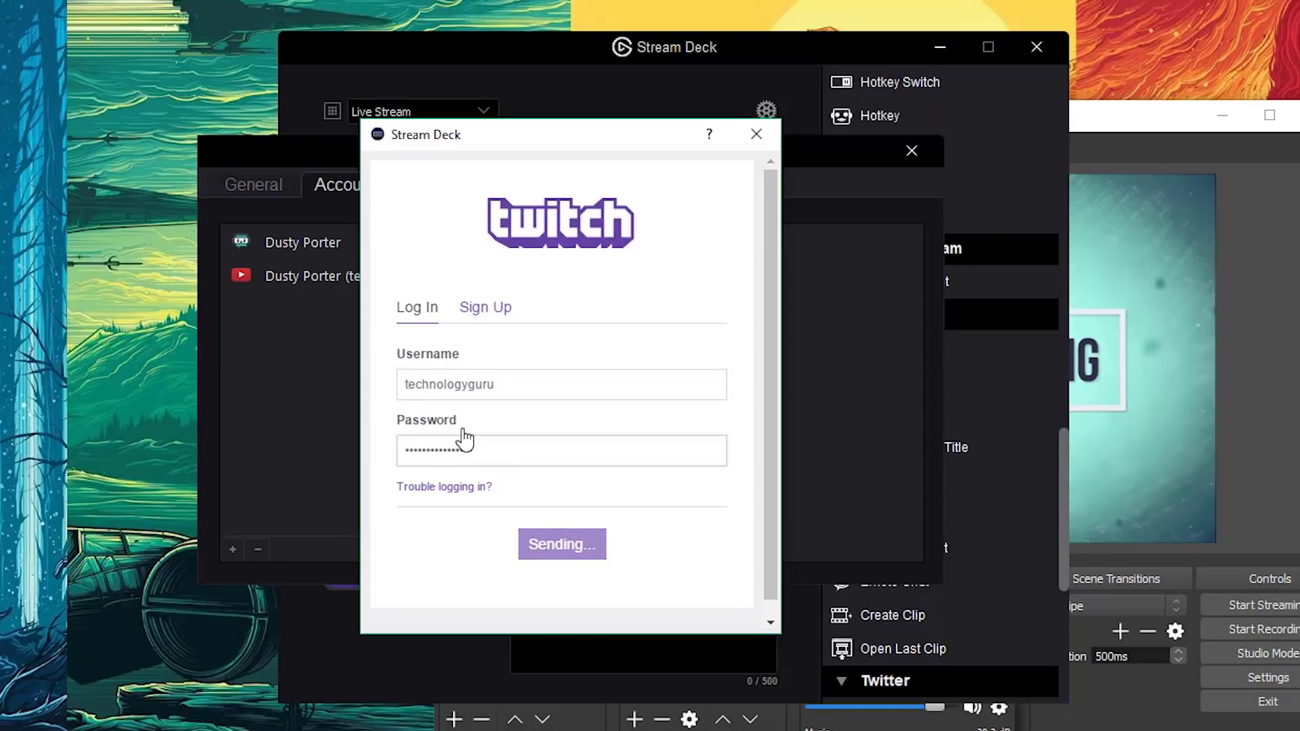
left_click(501, 456)
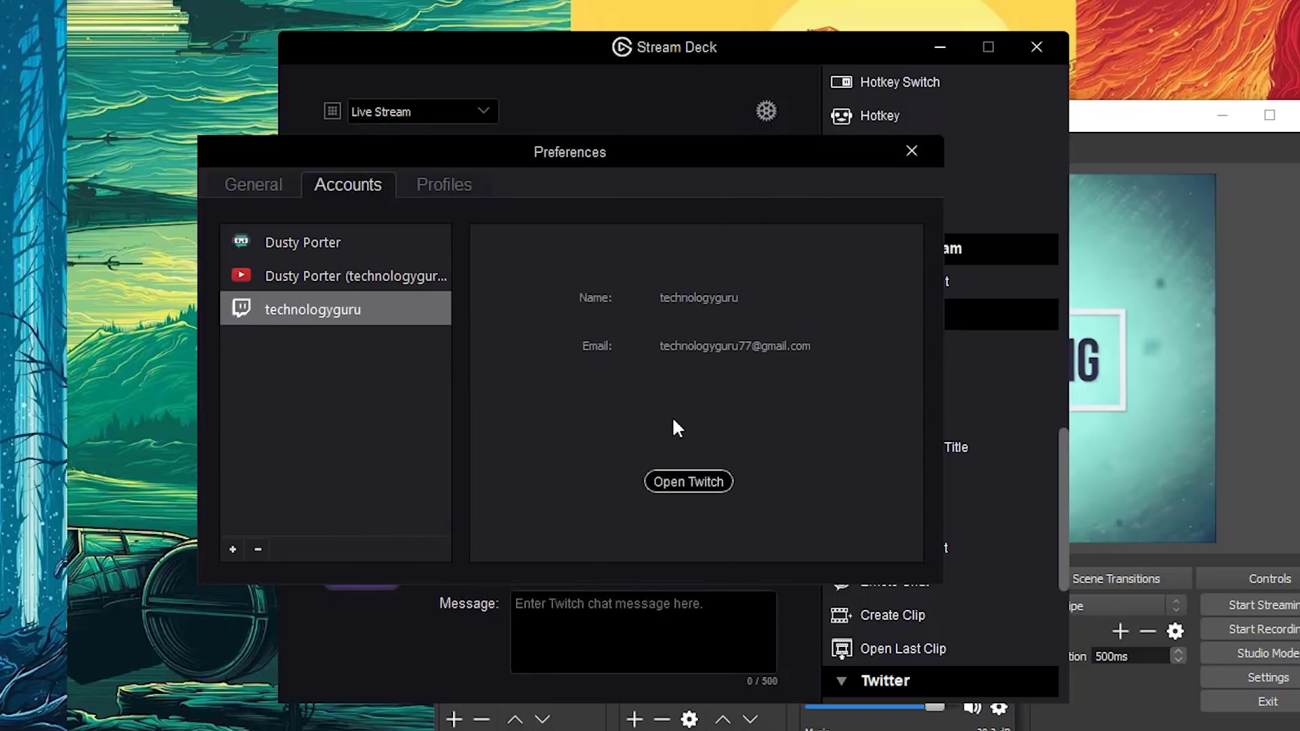
left_click(912, 152)
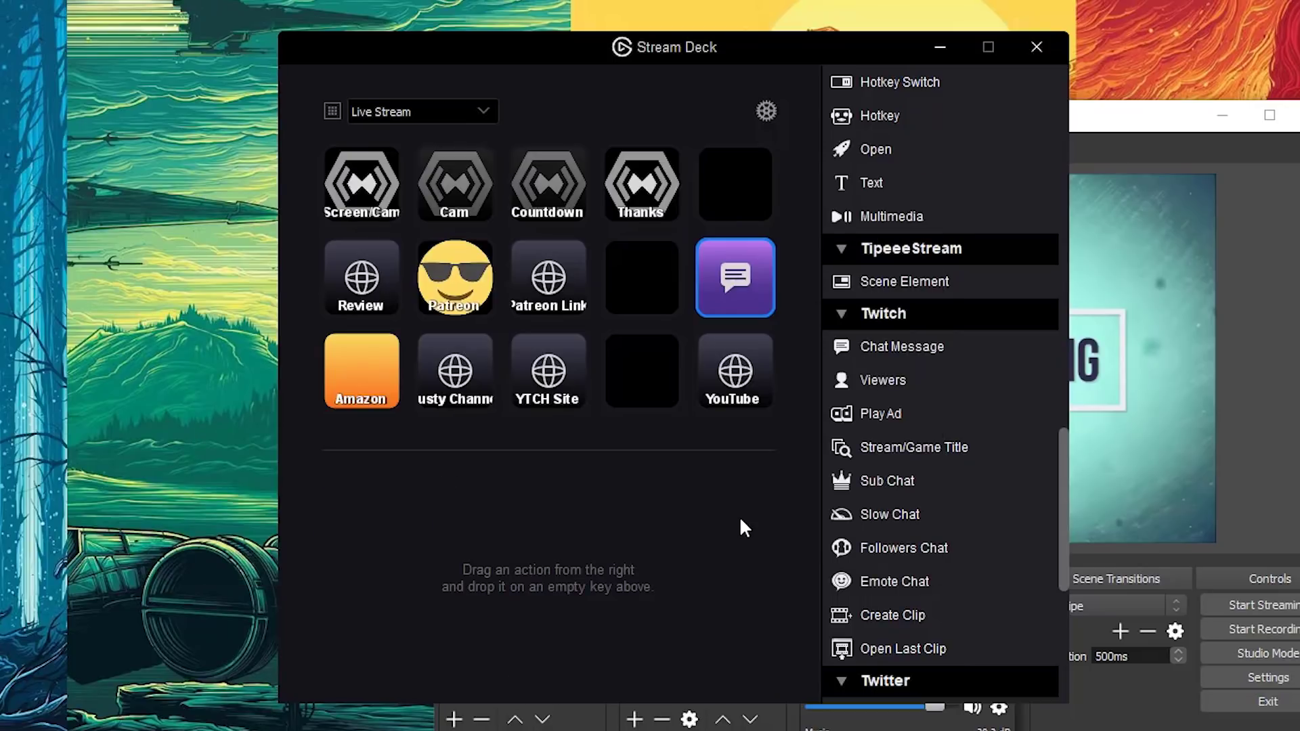
Title the chat key Hello World with message 'Thank you all for stopping by!', then delete it.
left_click(739, 278)
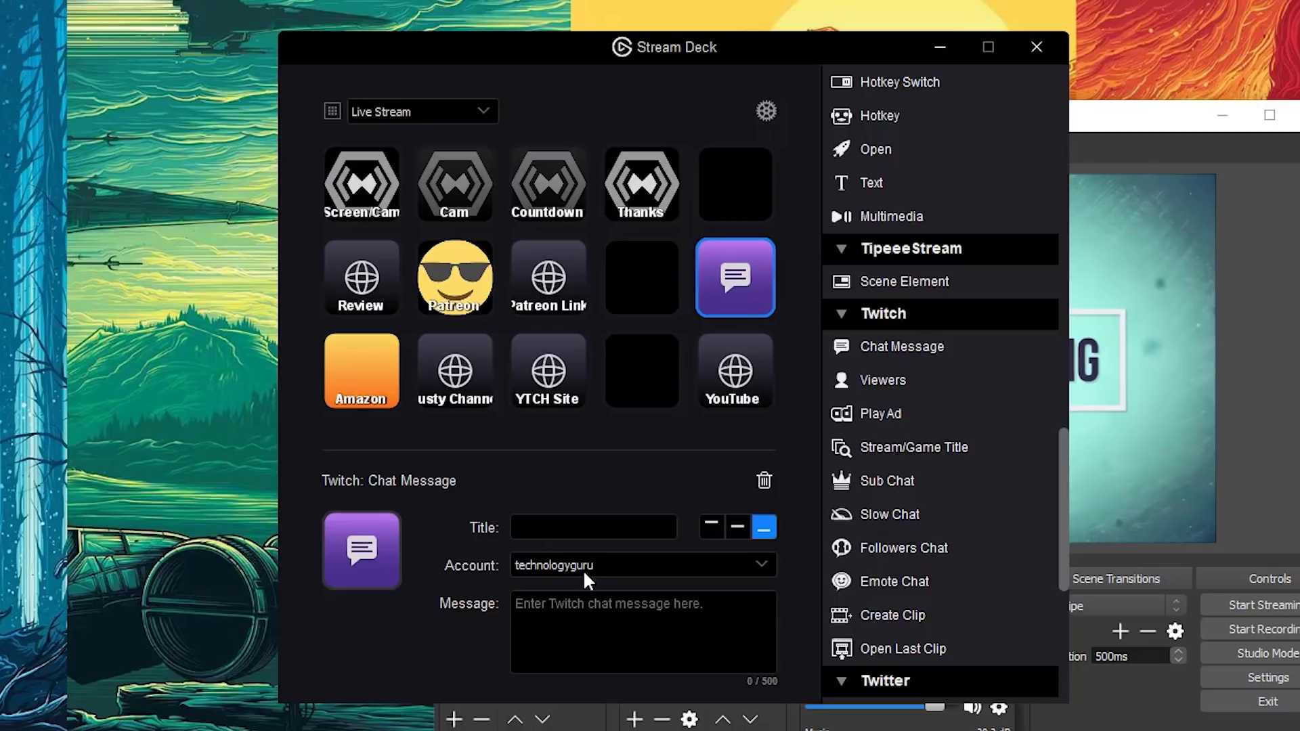
left_click(557, 535)
type("Hello World")
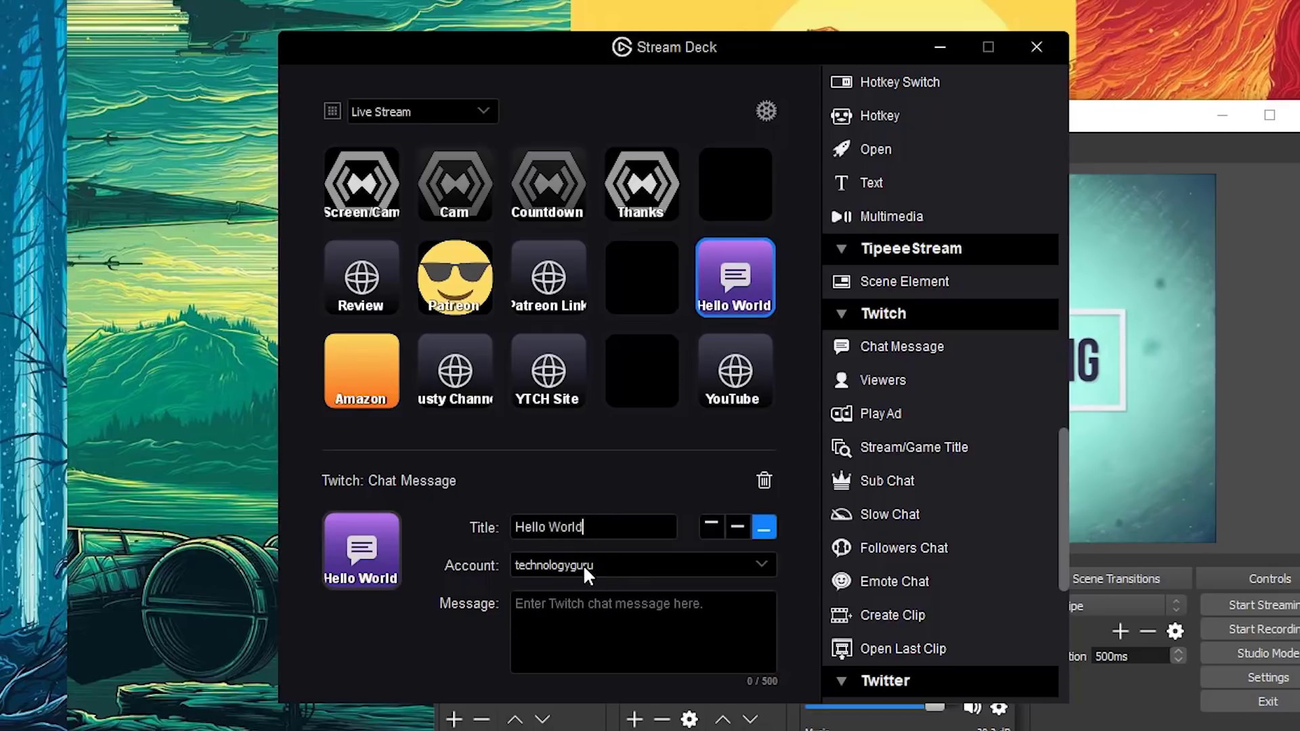
left_click(600, 603)
type("Tha")
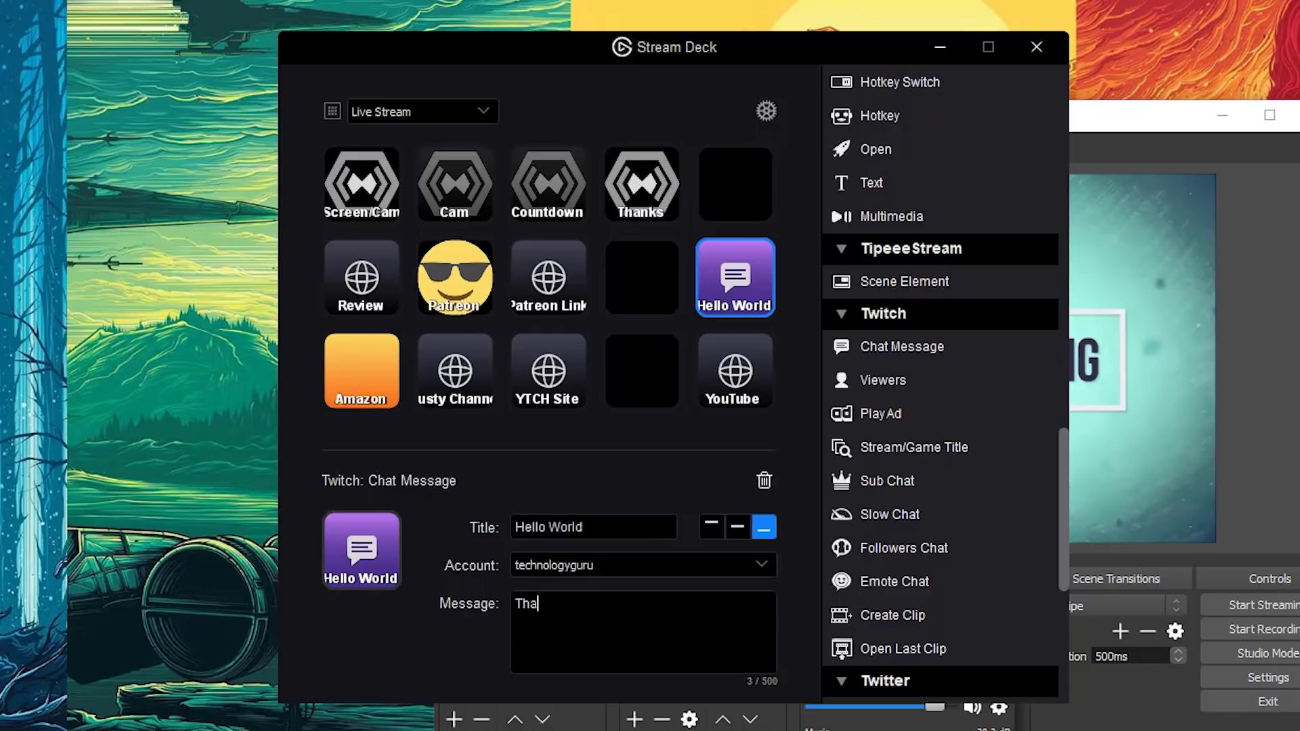
type("nk you all for stopping by!")
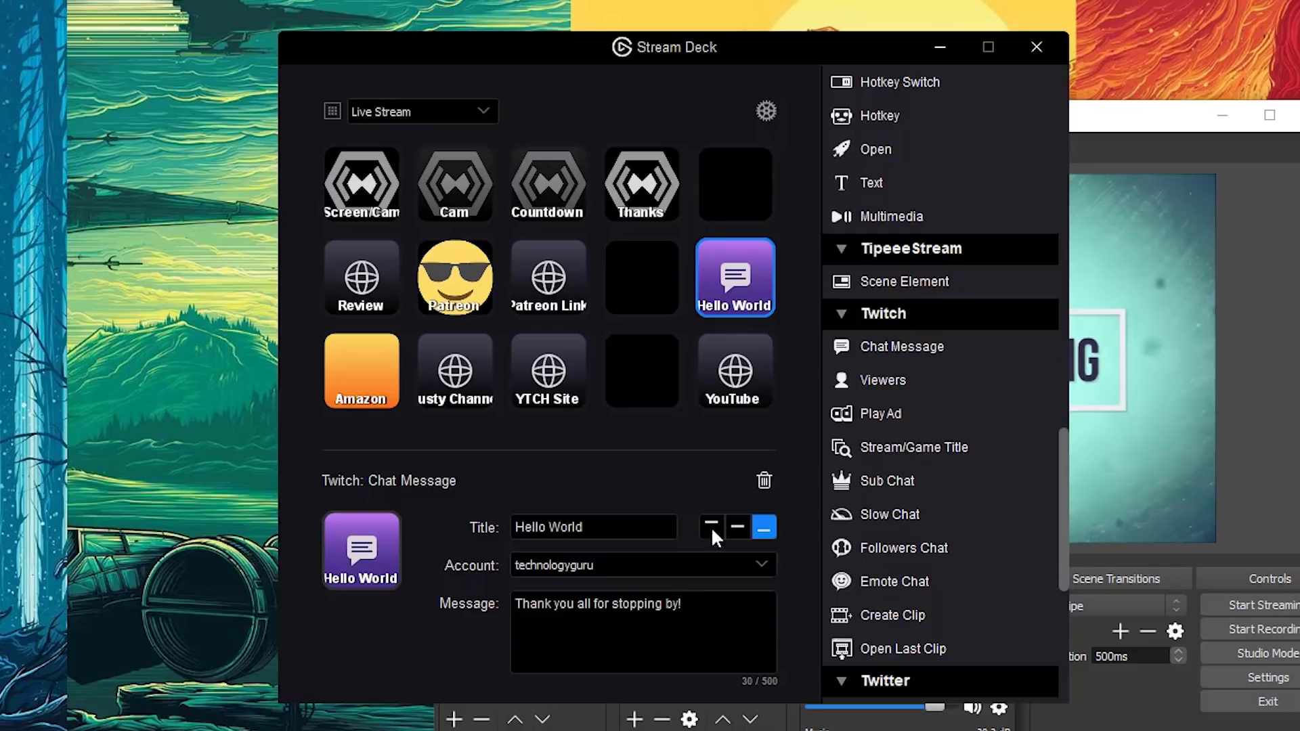
left_click(766, 478)
Replace the YouTube key with a Twitch Viewers key titled Viewer Count, then delete that key.
left_click(741, 366)
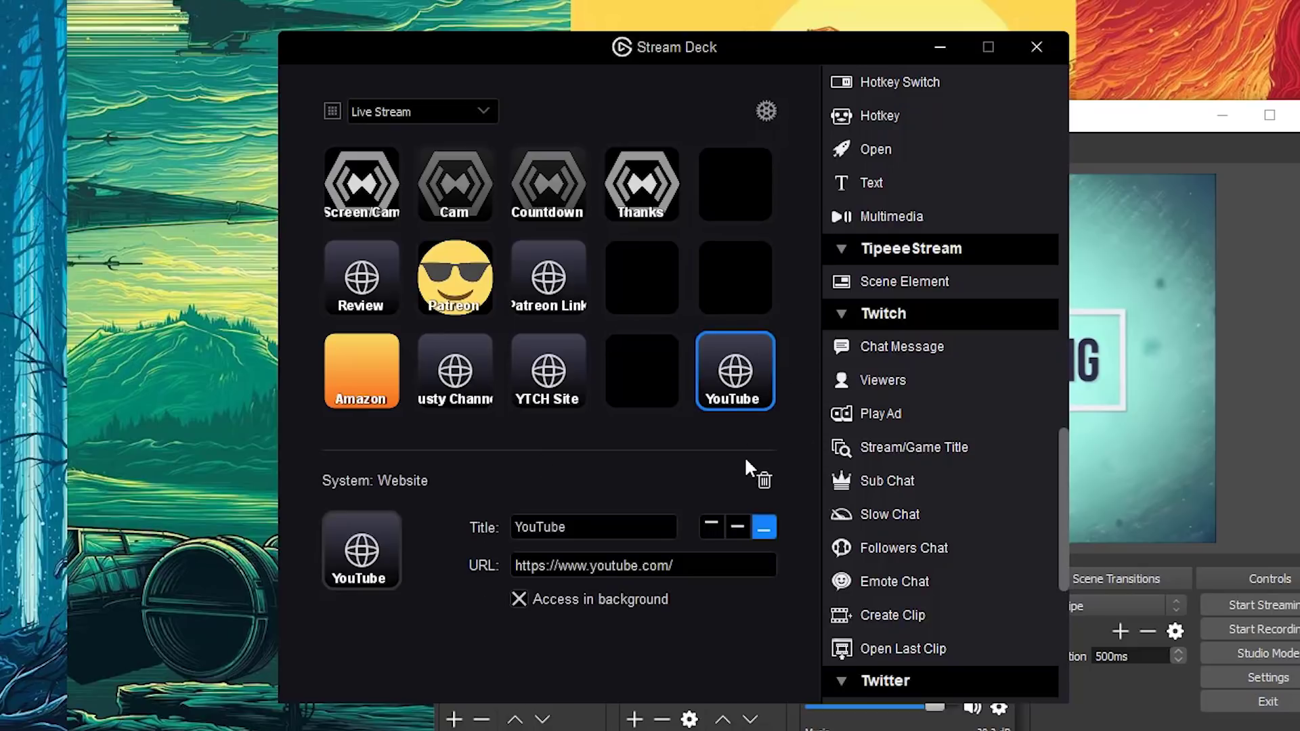
left_click(765, 482)
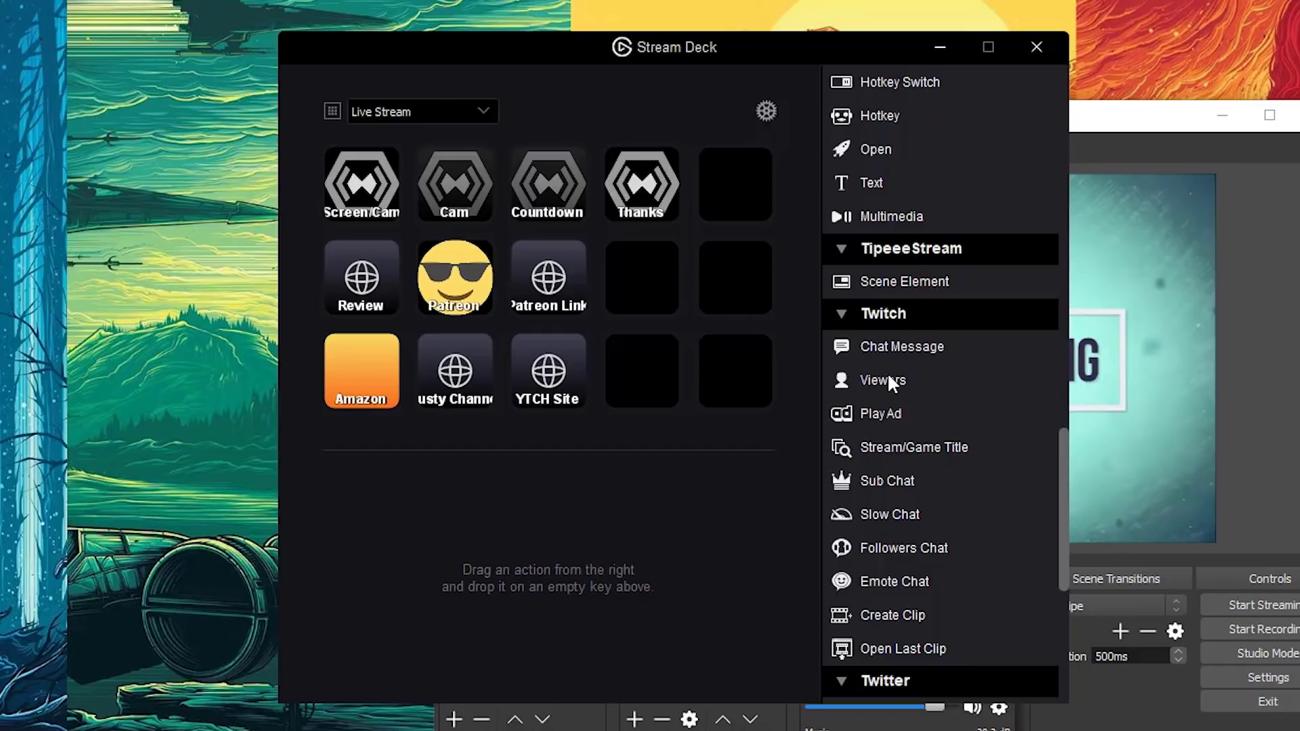
left_click_drag(887, 372, 745, 366)
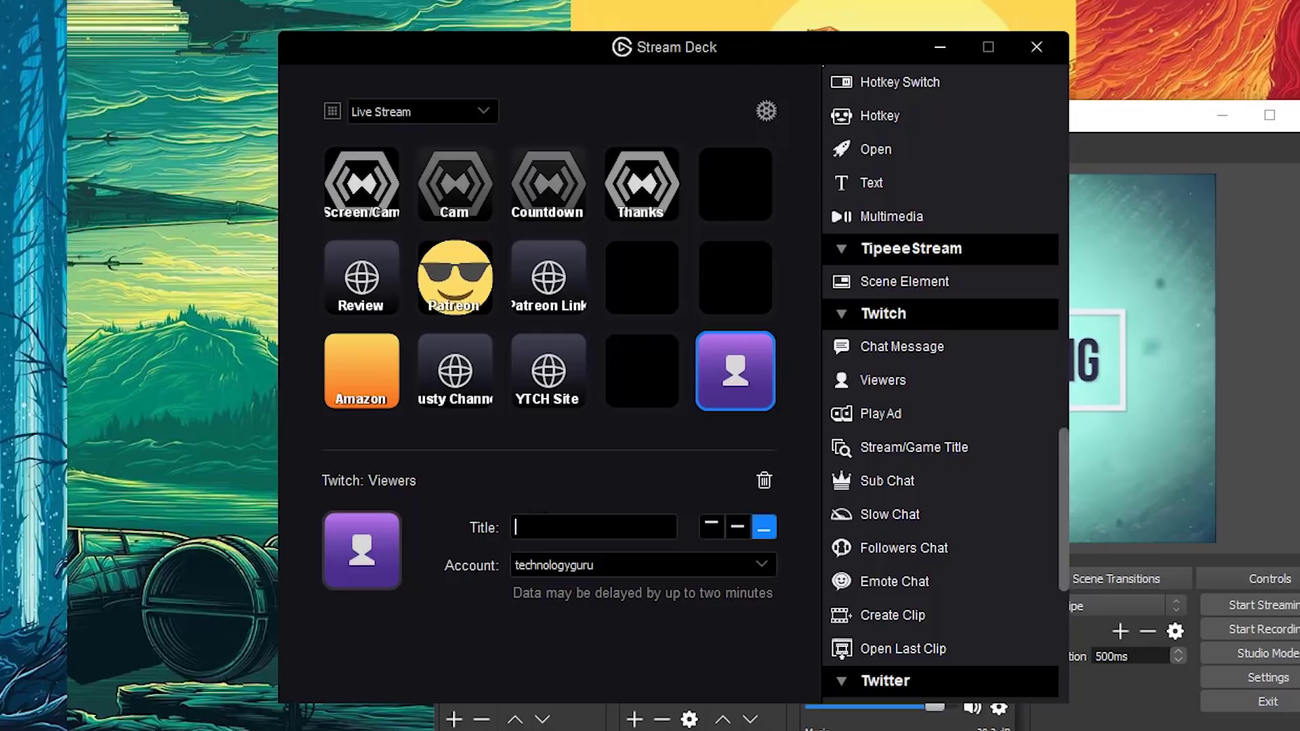
left_click(542, 527)
type("View")
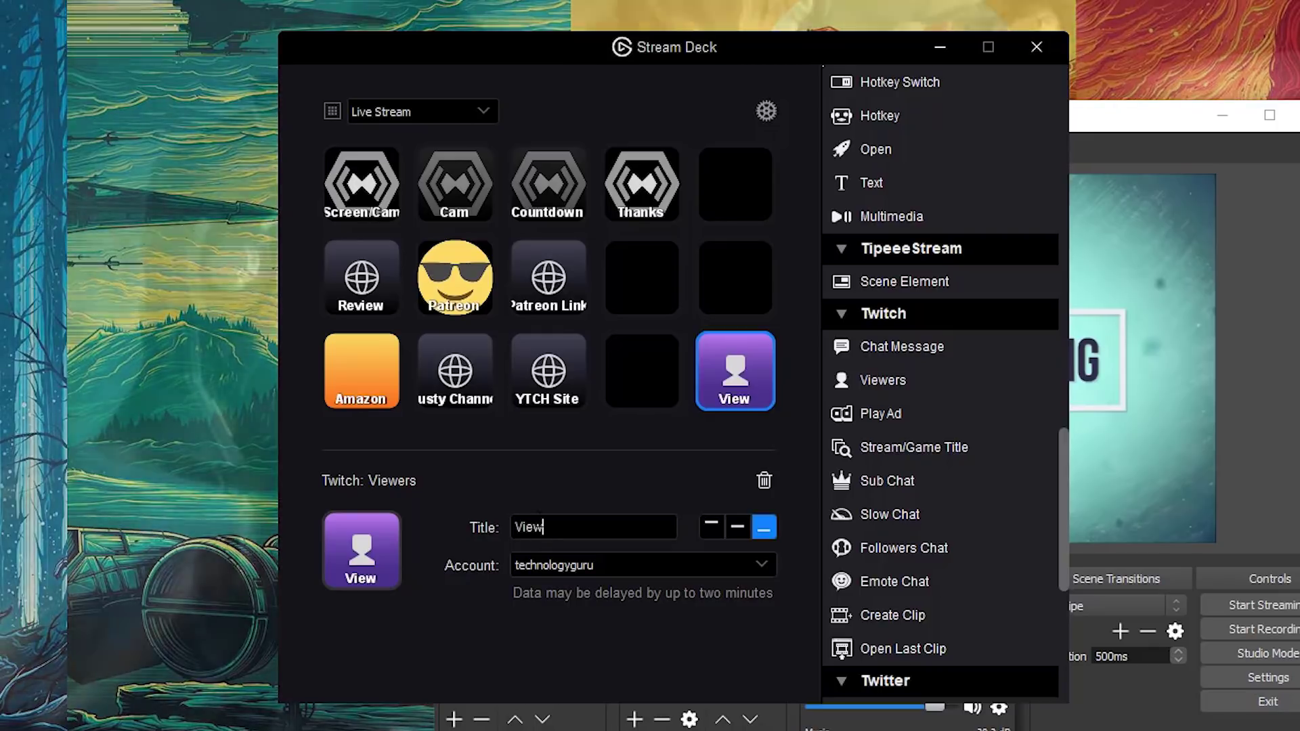
type("er Count")
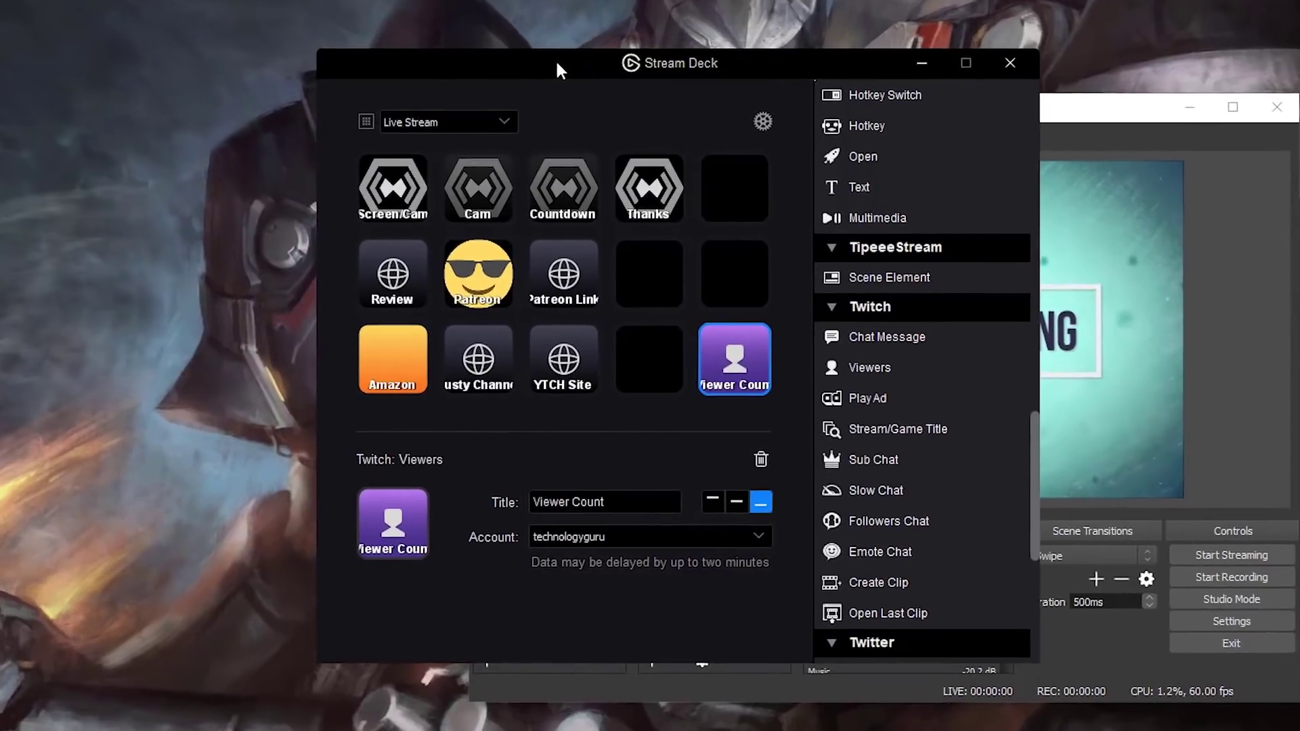
left_click(762, 460)
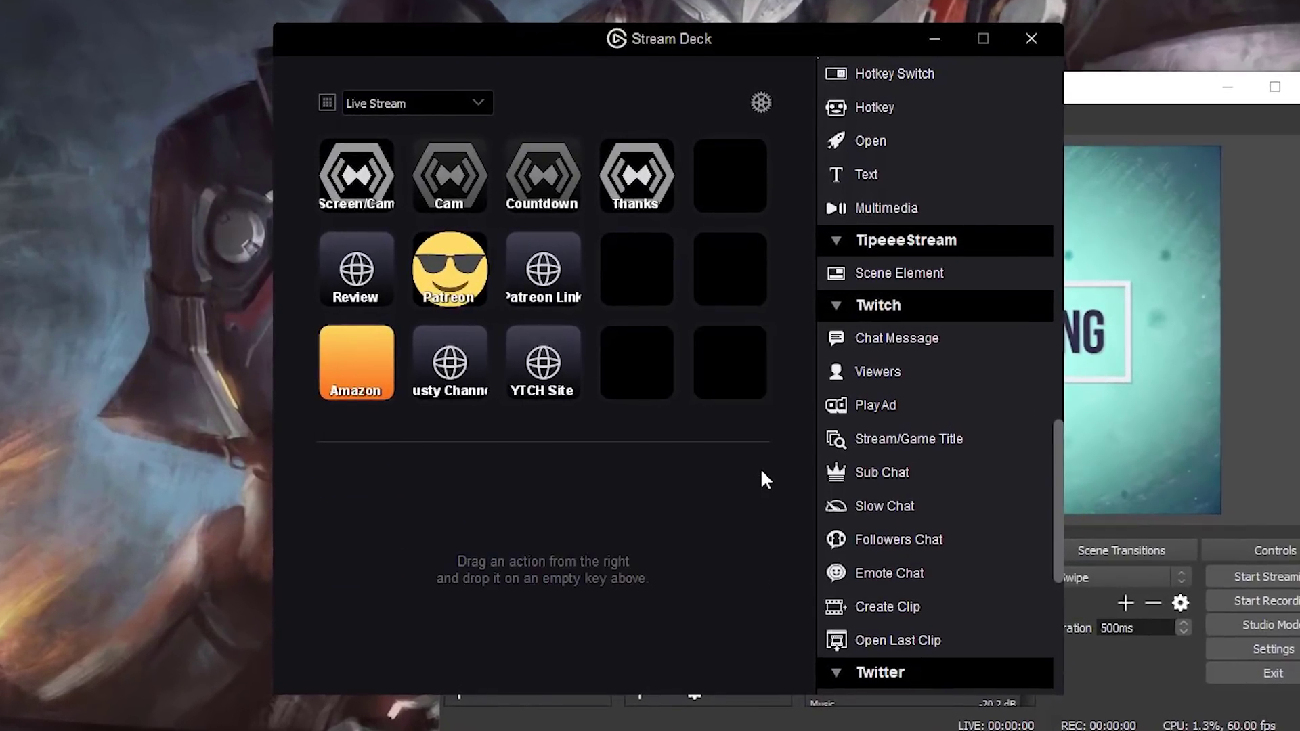
scroll(915, 441, "down", 1)
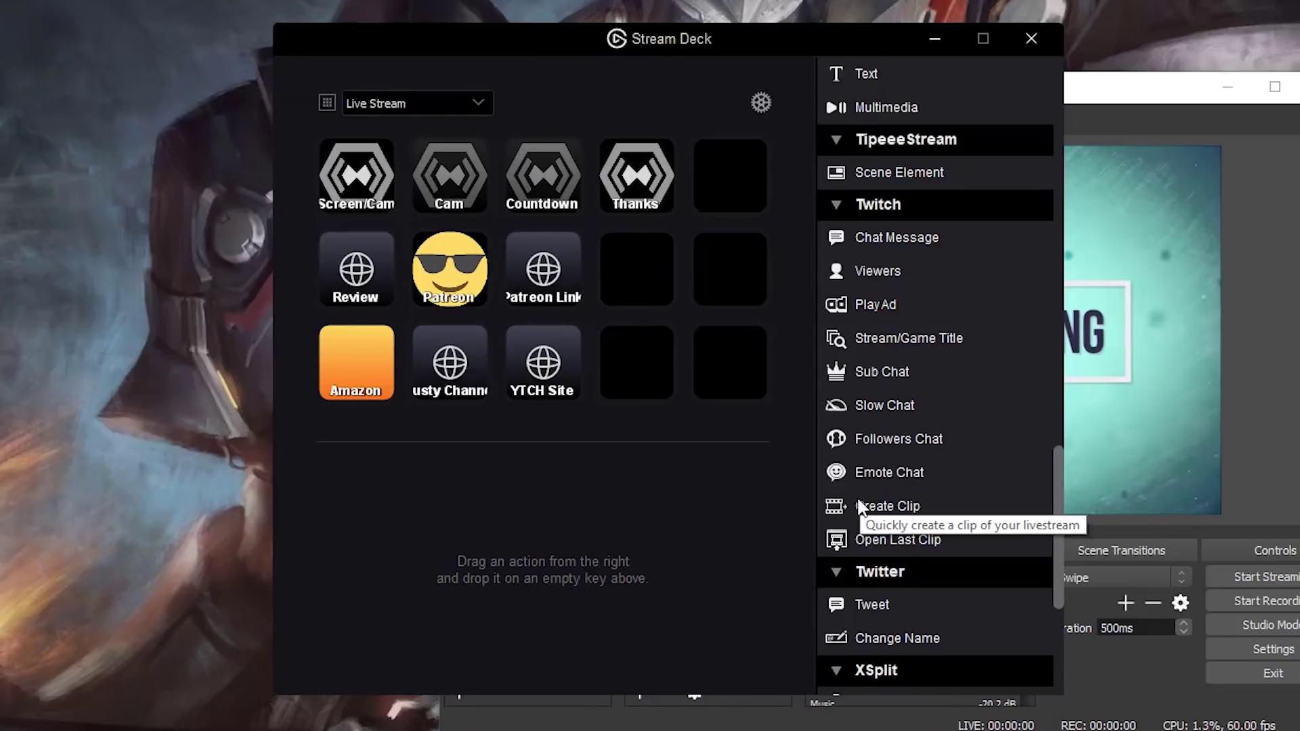
left_click_drag(884, 368, 729, 344)
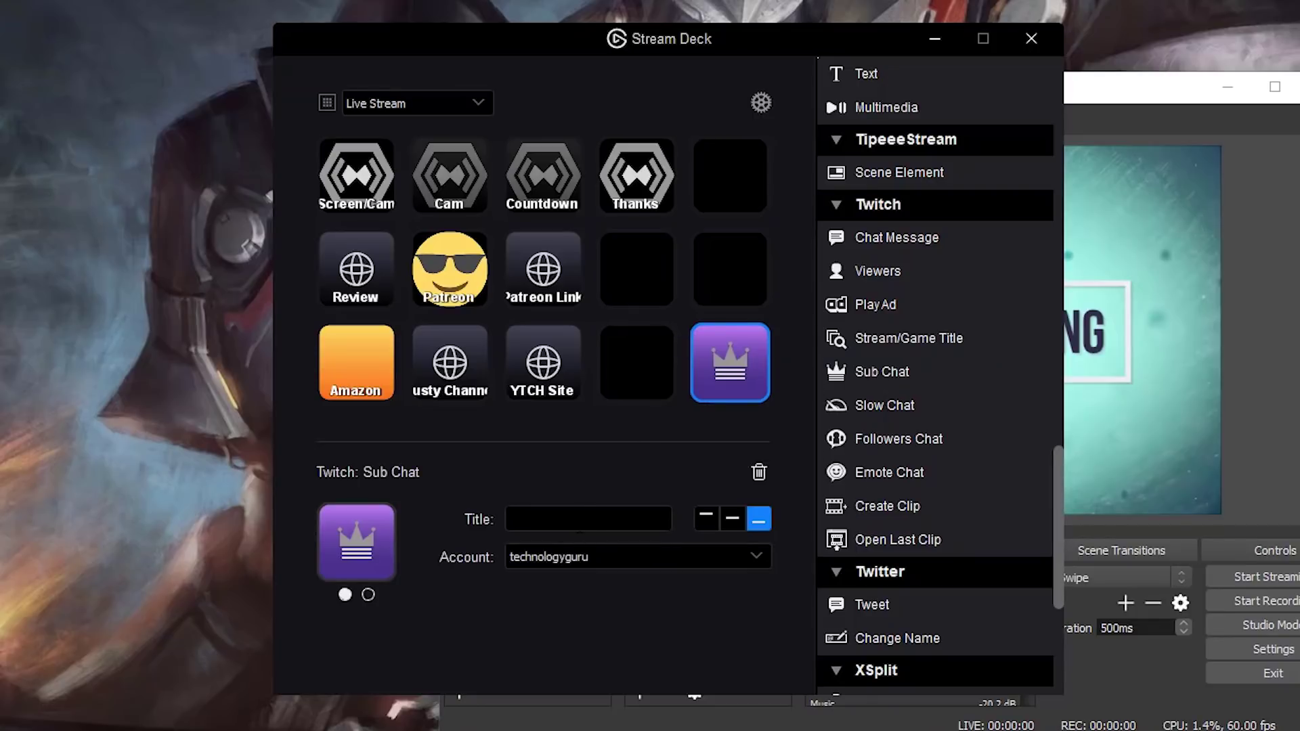
type("Sub")
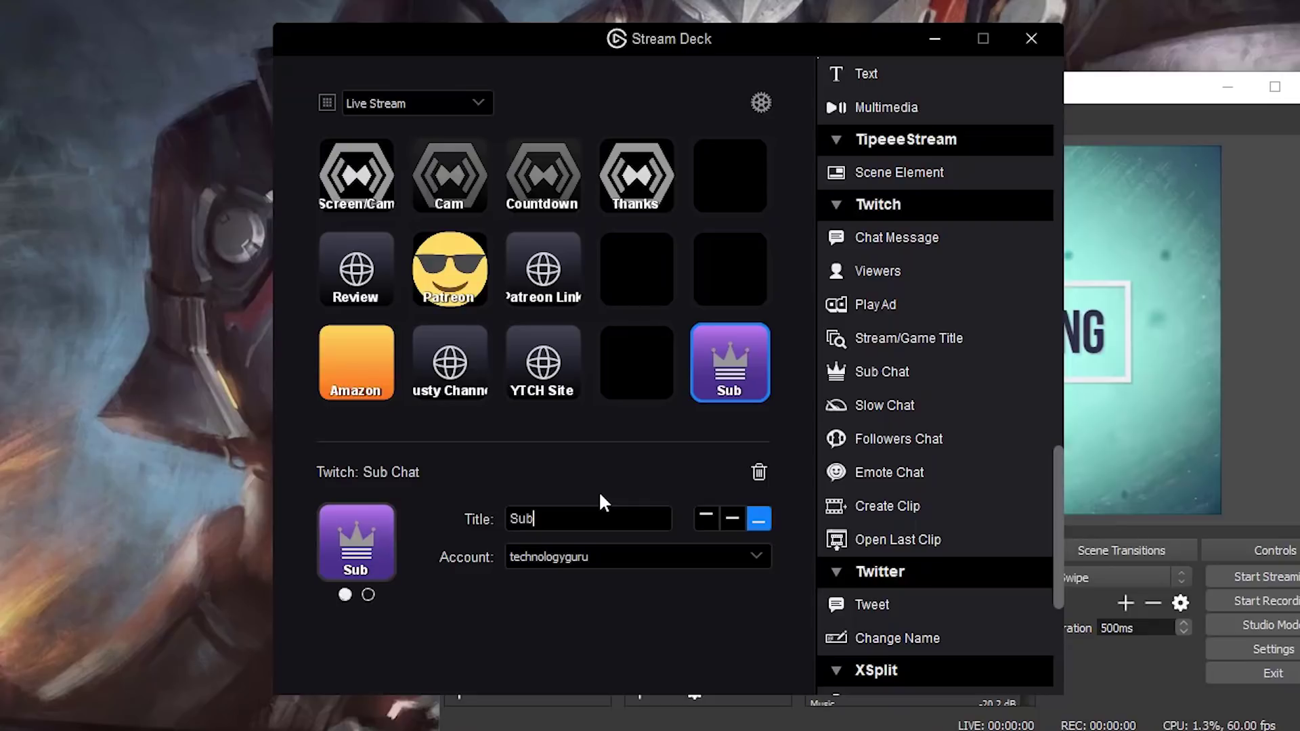
left_click(759, 474)
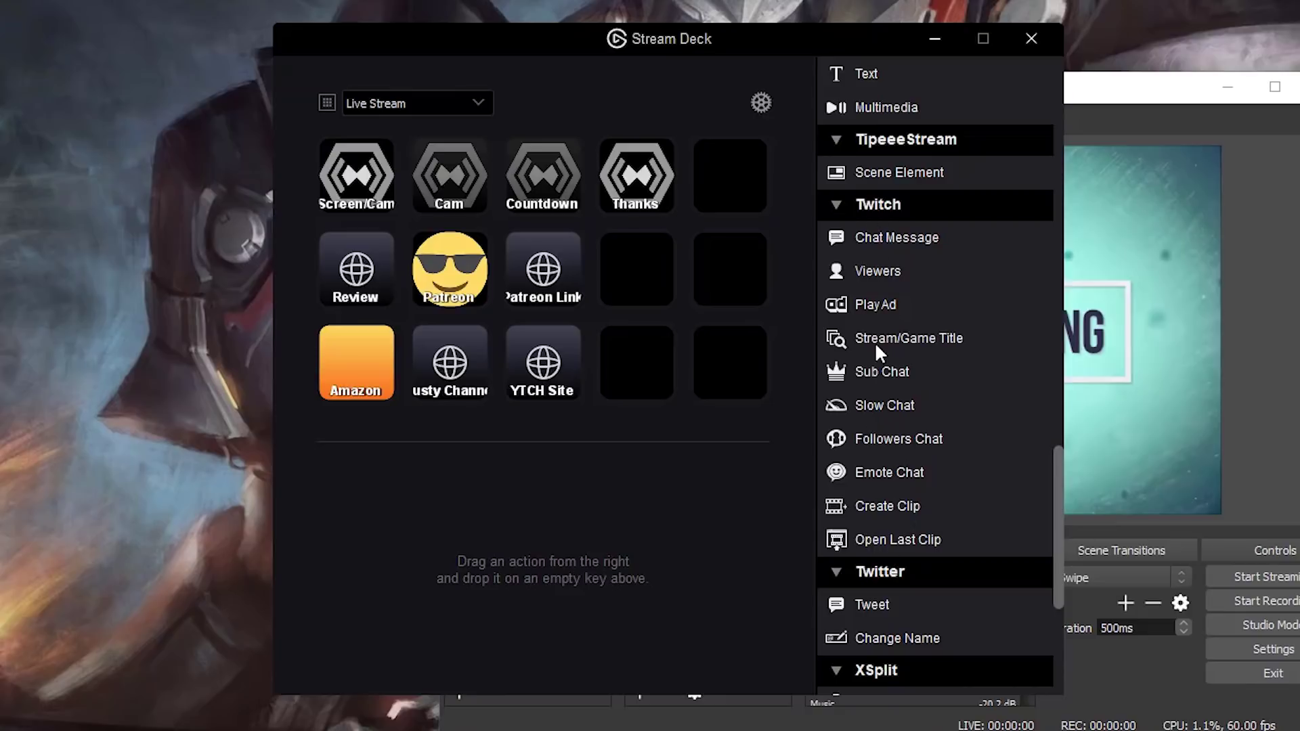
scroll(913, 366, "down", 3)
scroll(913, 369, "down", 2)
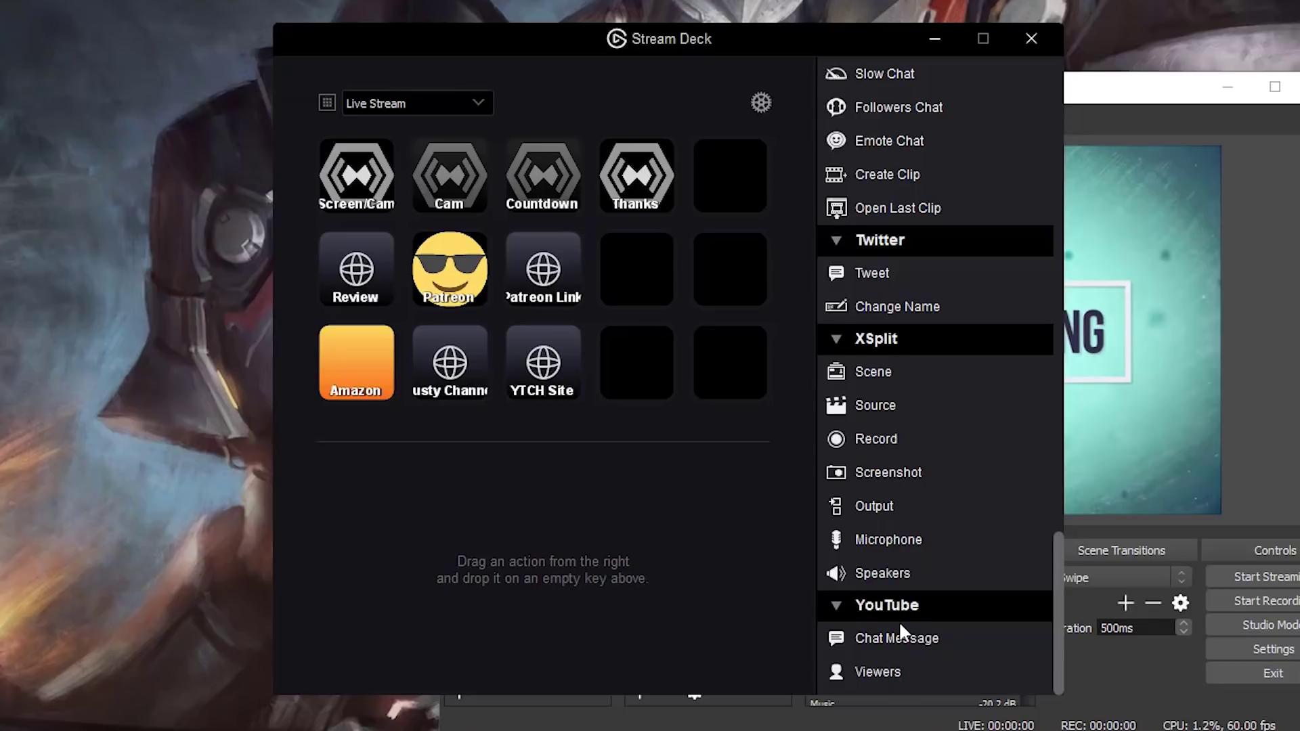
left_click_drag(890, 631, 698, 364)
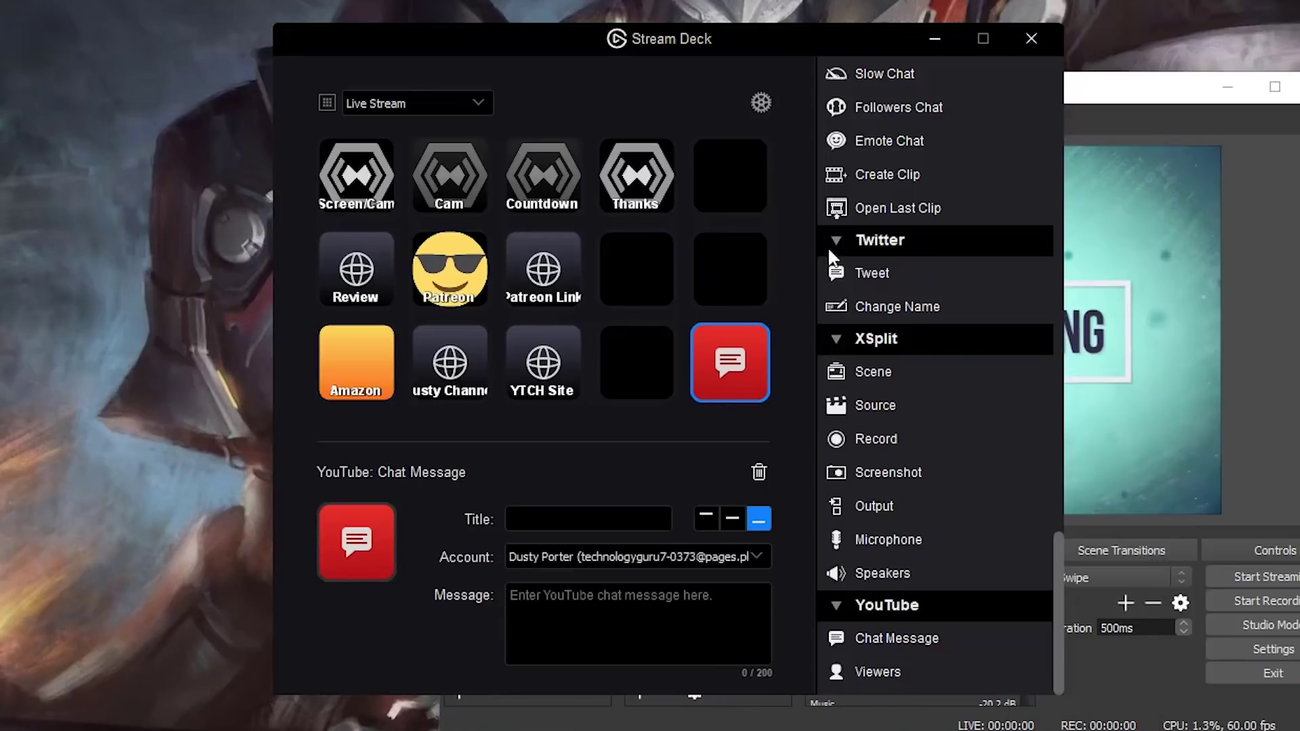
left_click(758, 473)
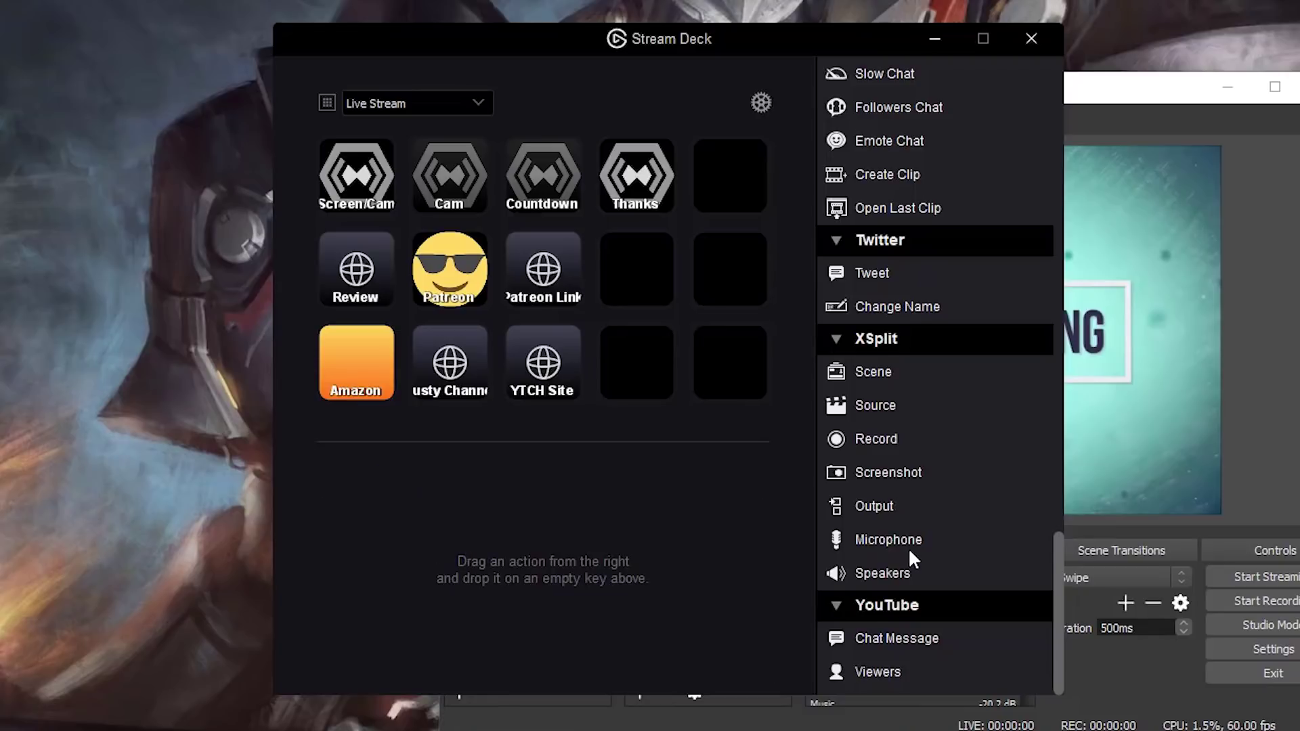
scroll(908, 547, "up", 15)
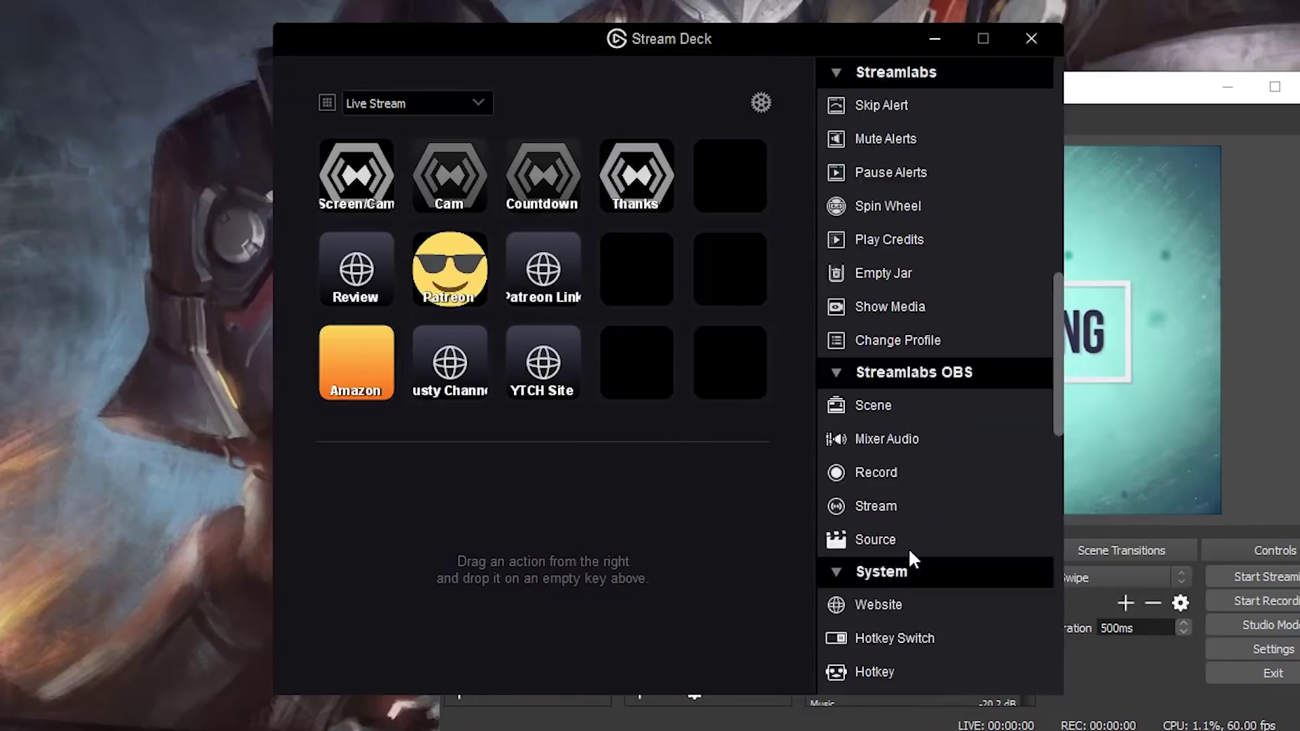
scroll(908, 555, "up", 3)
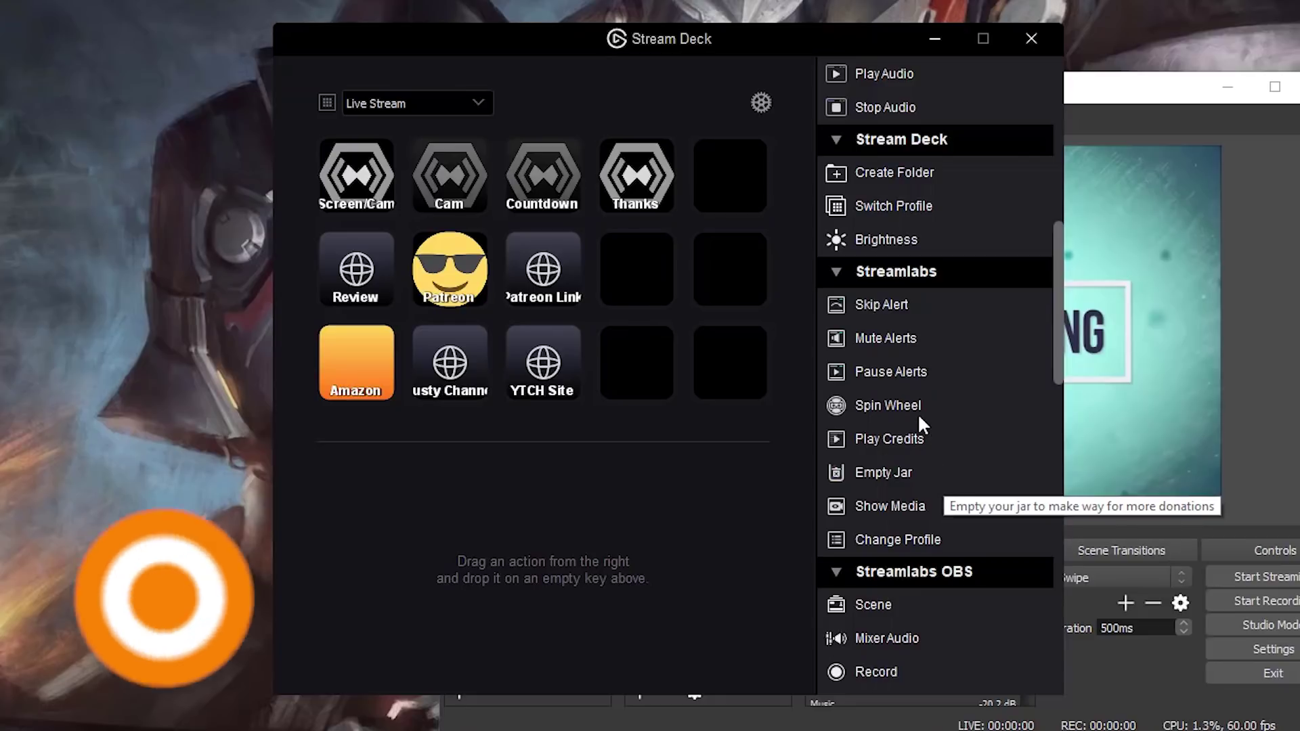
Put a Streamlabs Spin Wheel action on the bottom-right key and check the connected accounts in Preferences.
left_click_drag(880, 403, 724, 359)
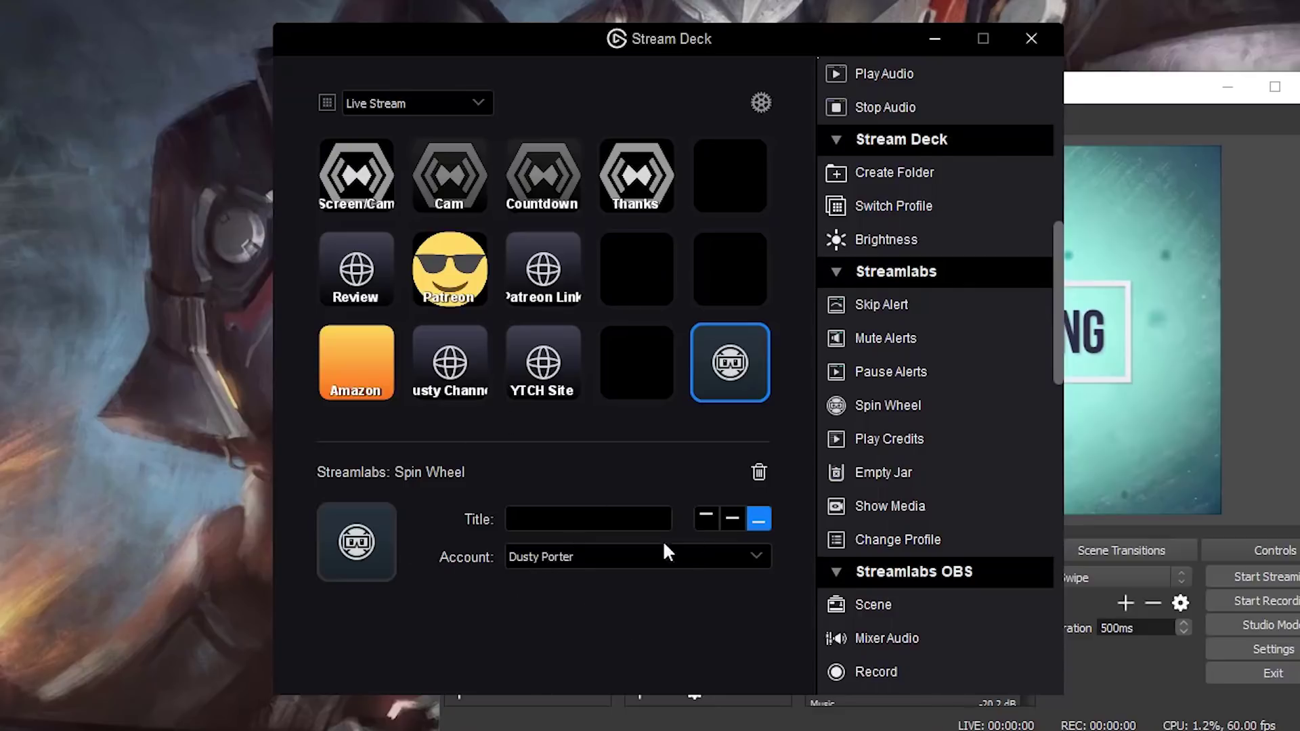
left_click(333, 106)
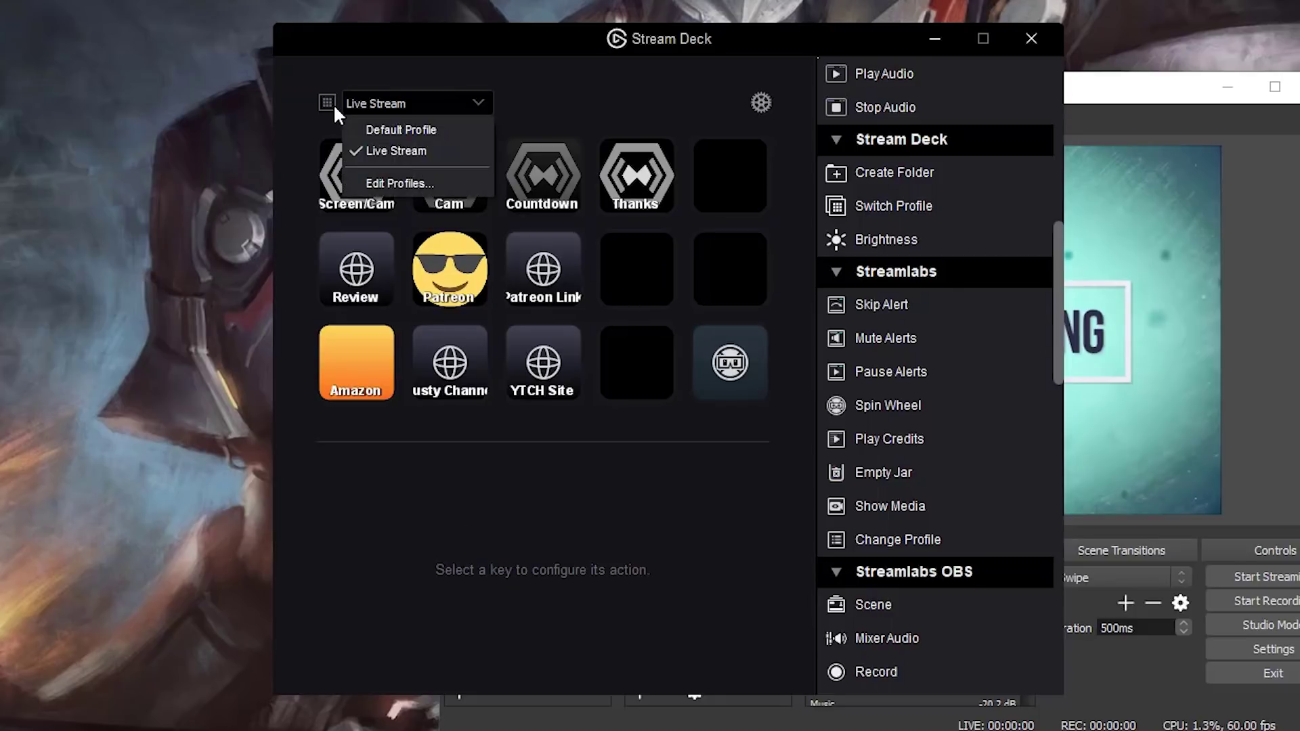
left_click(405, 180)
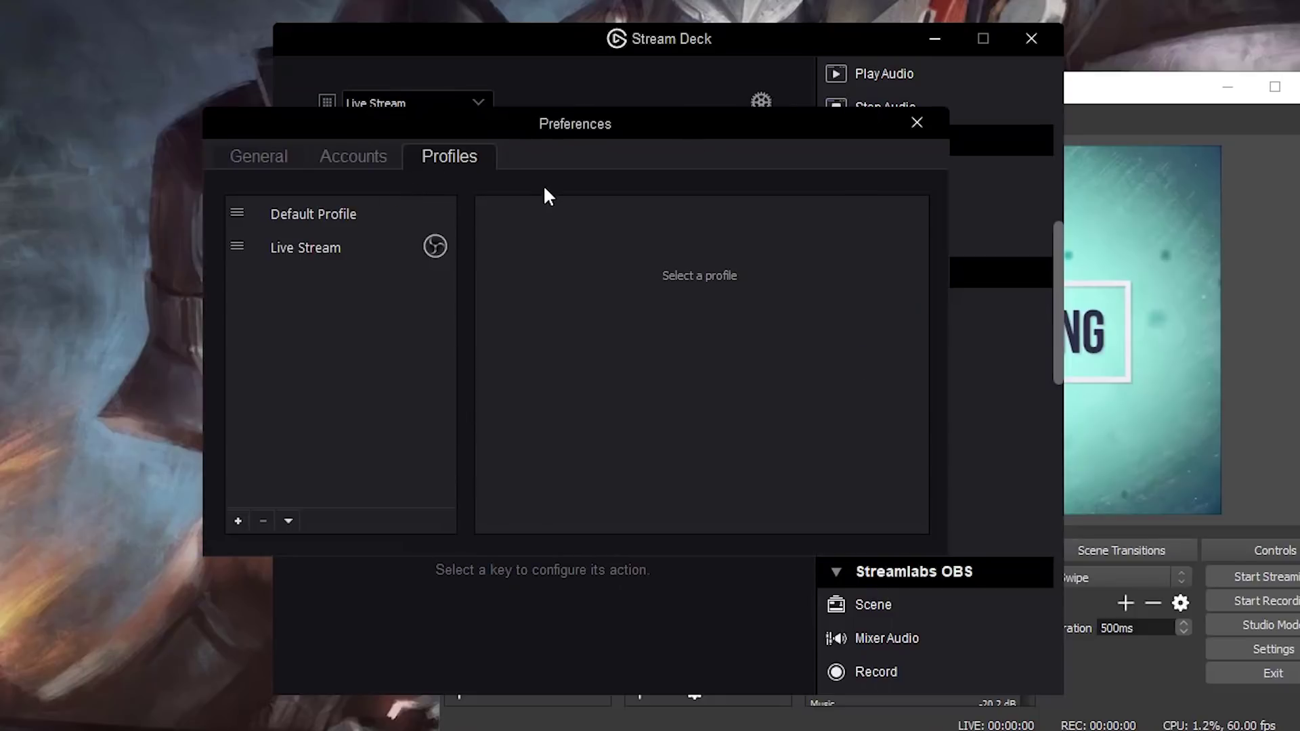
left_click(372, 155)
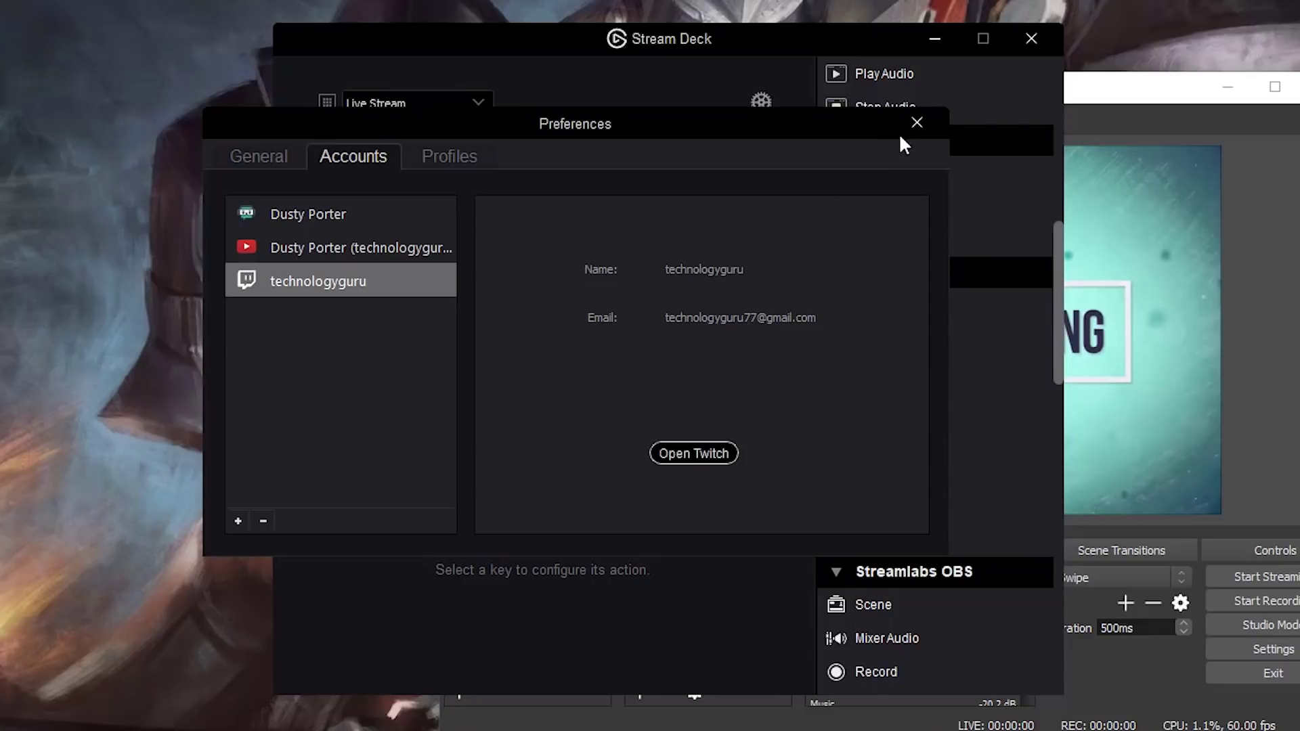
key("Escape")
left_click(735, 361)
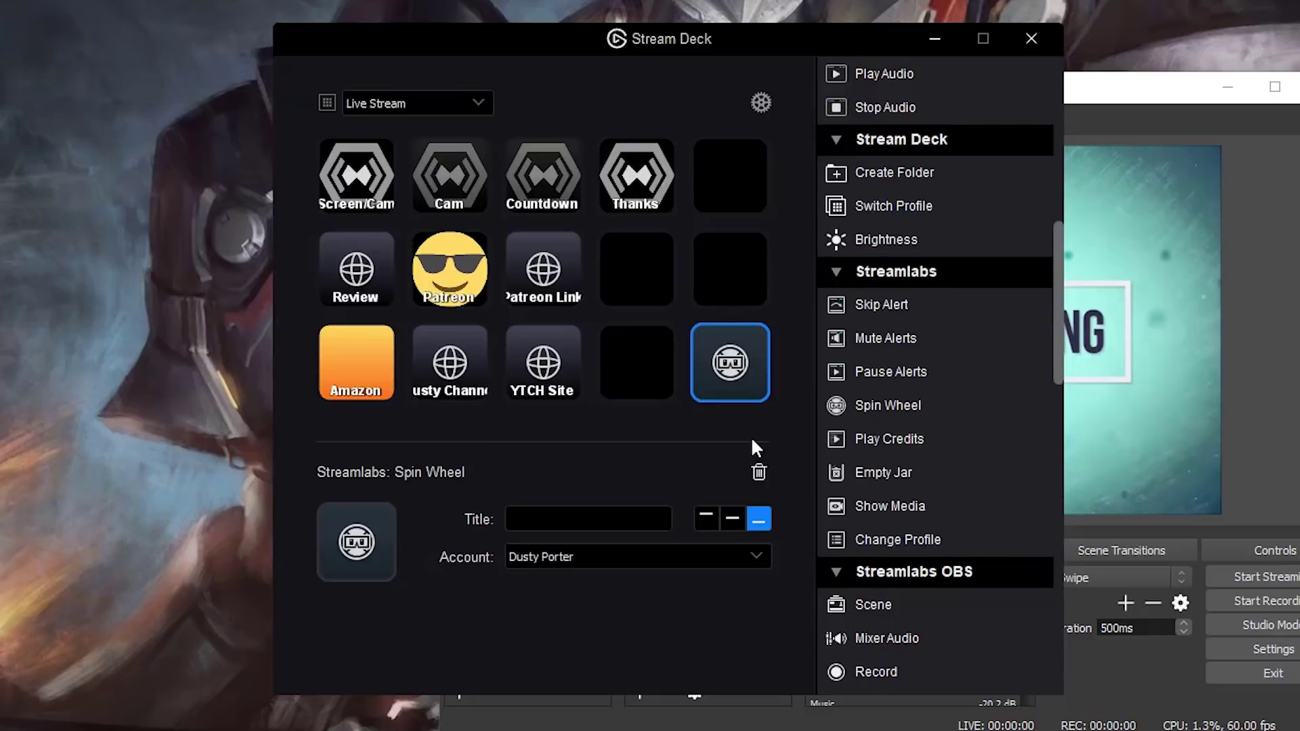
Delete the Spin Wheel key and fill all five empty slots with Streamlabs OBS Scene actions.
left_click(758, 475)
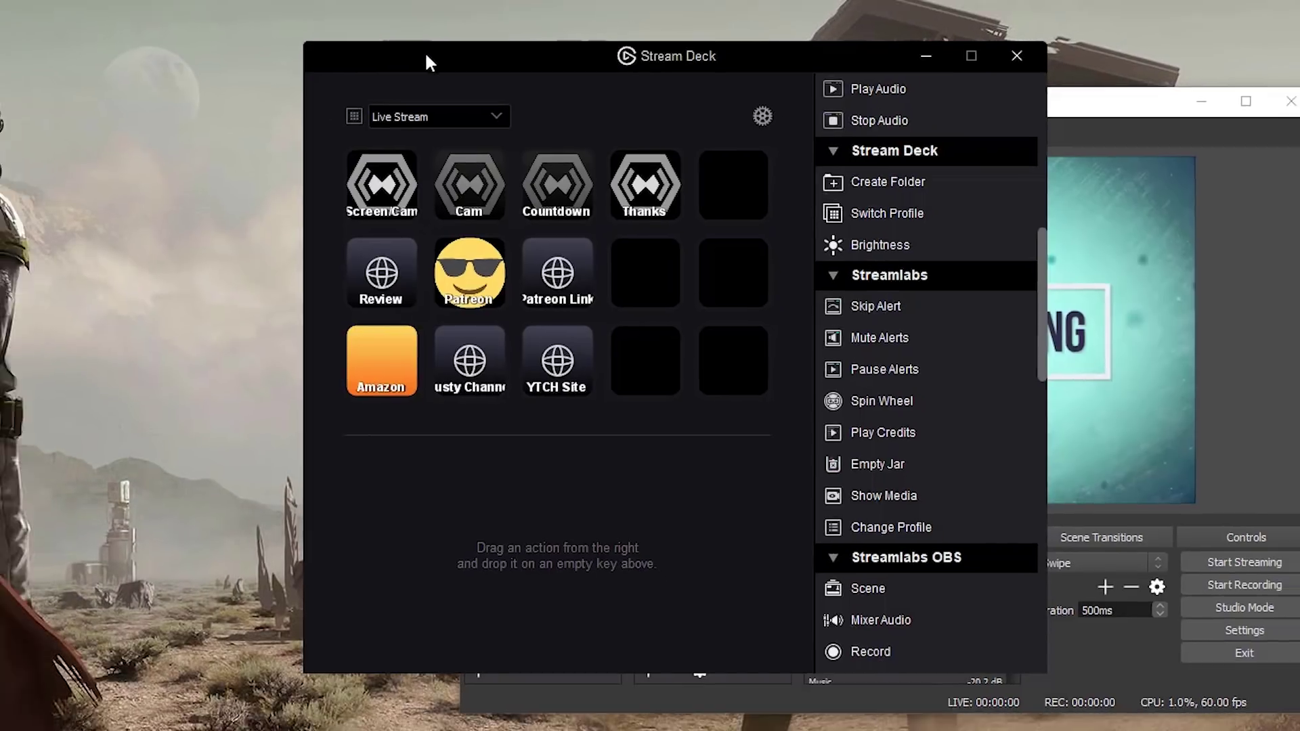
left_click_drag(426, 57, 519, 87)
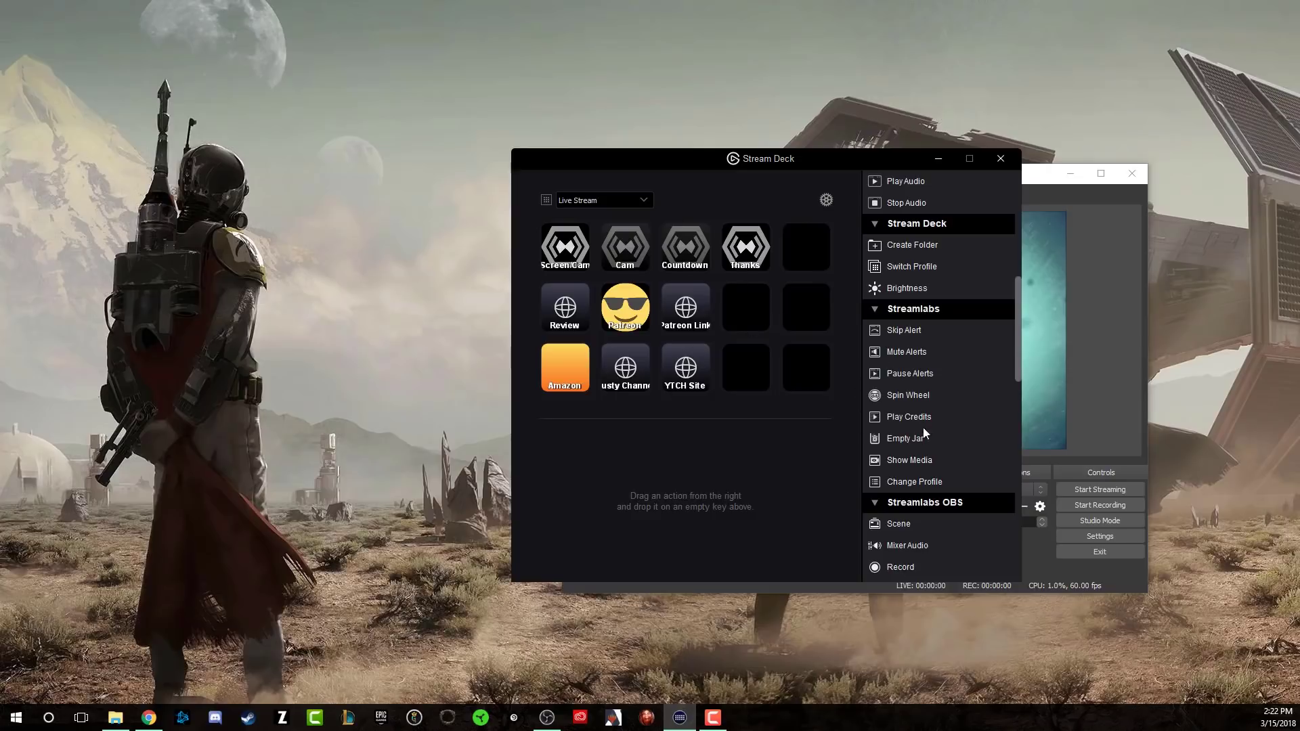
left_click_drag(898, 523, 804, 374)
left_click_drag(904, 522, 751, 369)
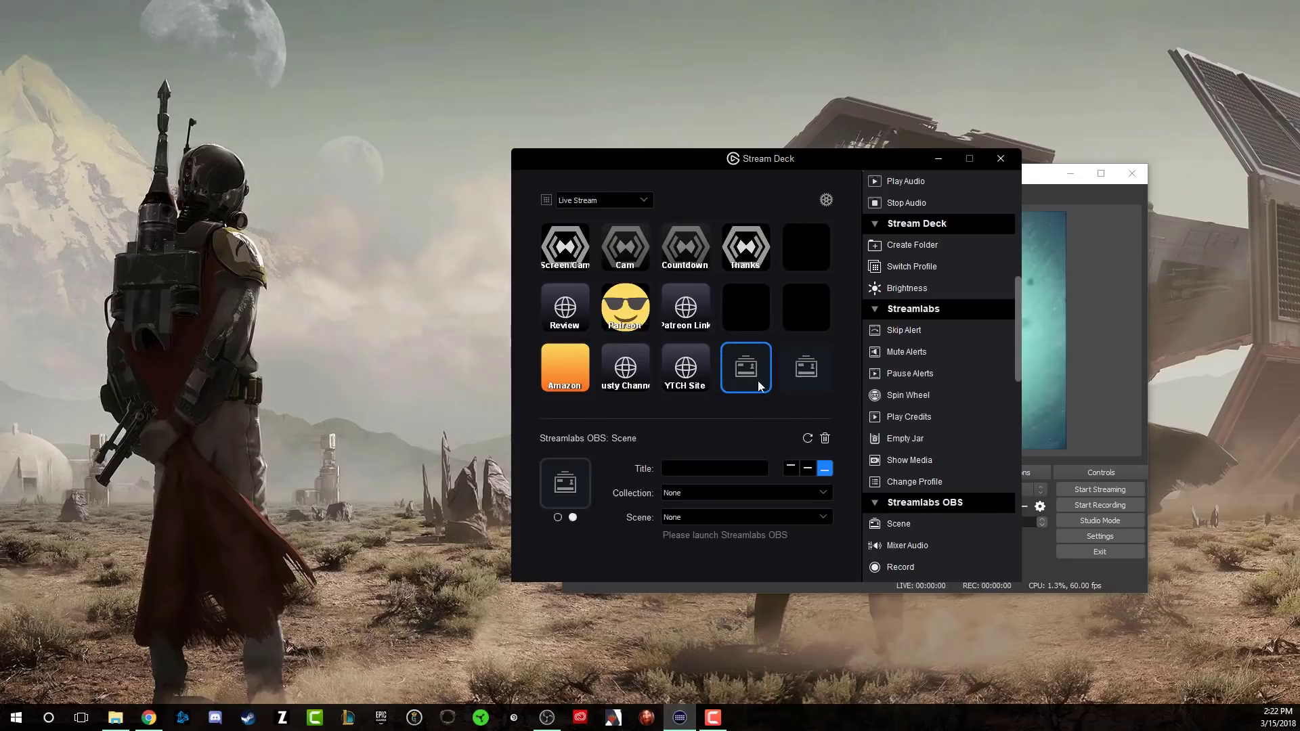
left_click_drag(893, 524, 760, 332)
left_click_drag(892, 524, 815, 319)
left_click_drag(901, 523, 817, 248)
left_click(724, 205)
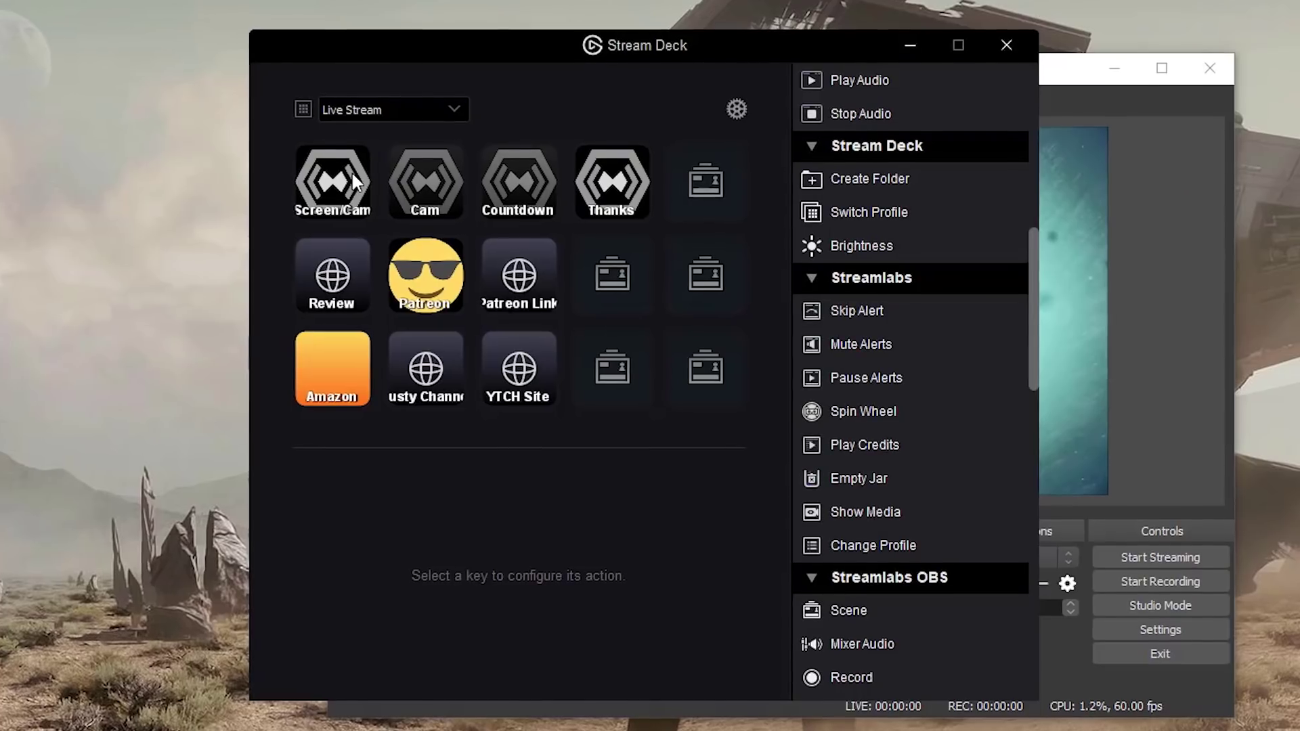
Turn Screen/Cam into a top-left folder, add the Thanks key, and move Screen/Cam back out.
right_click(337, 174)
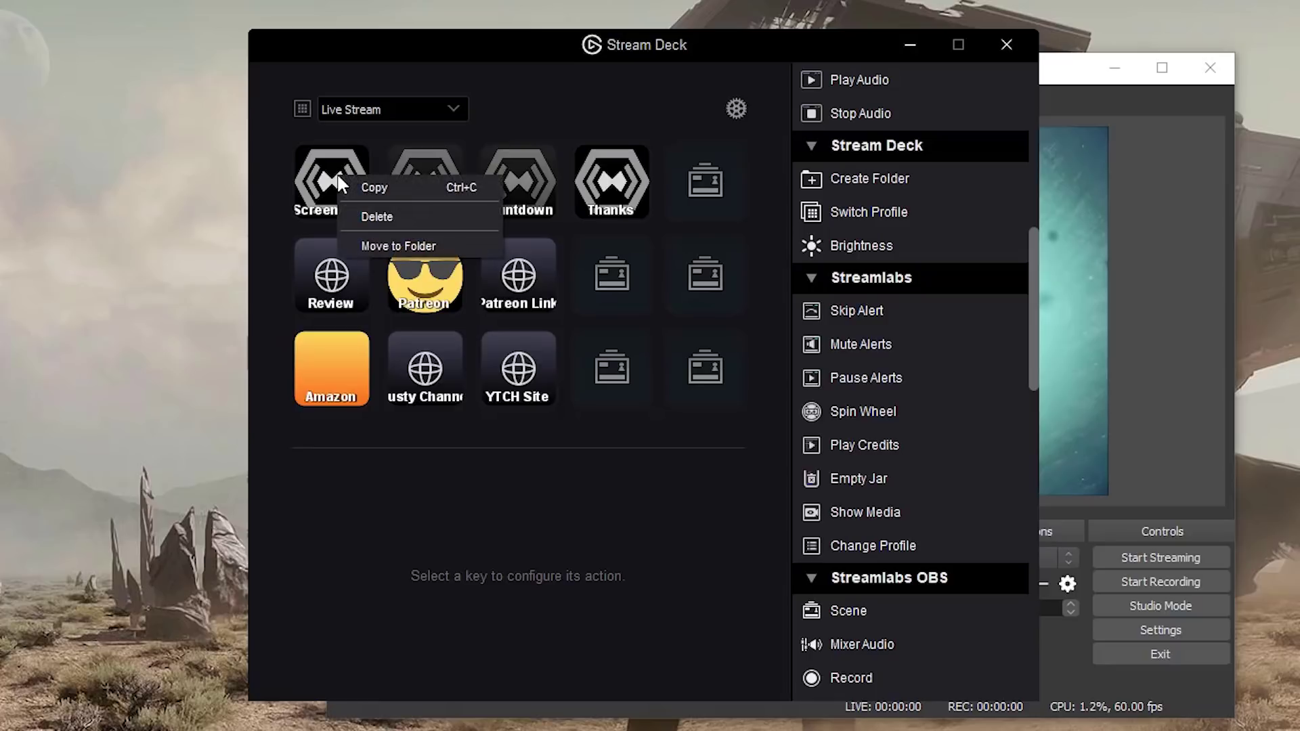
left_click(373, 245)
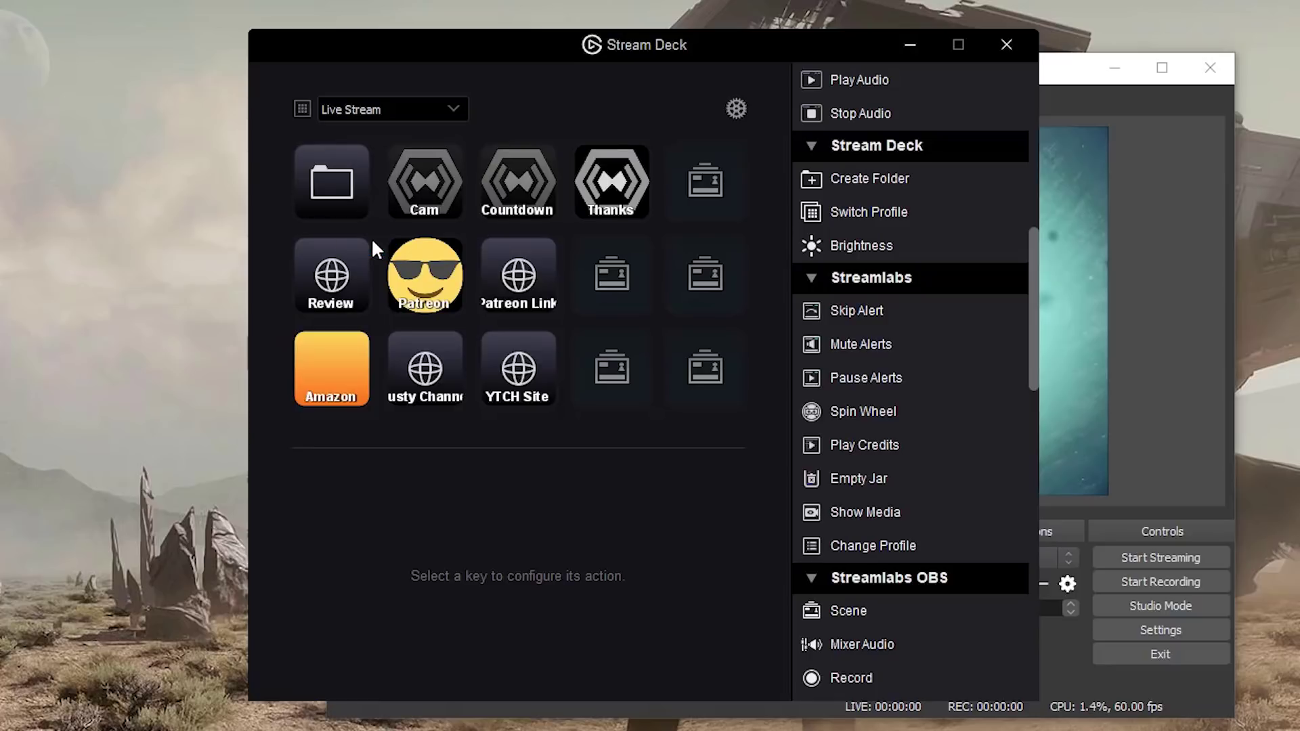
left_click(351, 175)
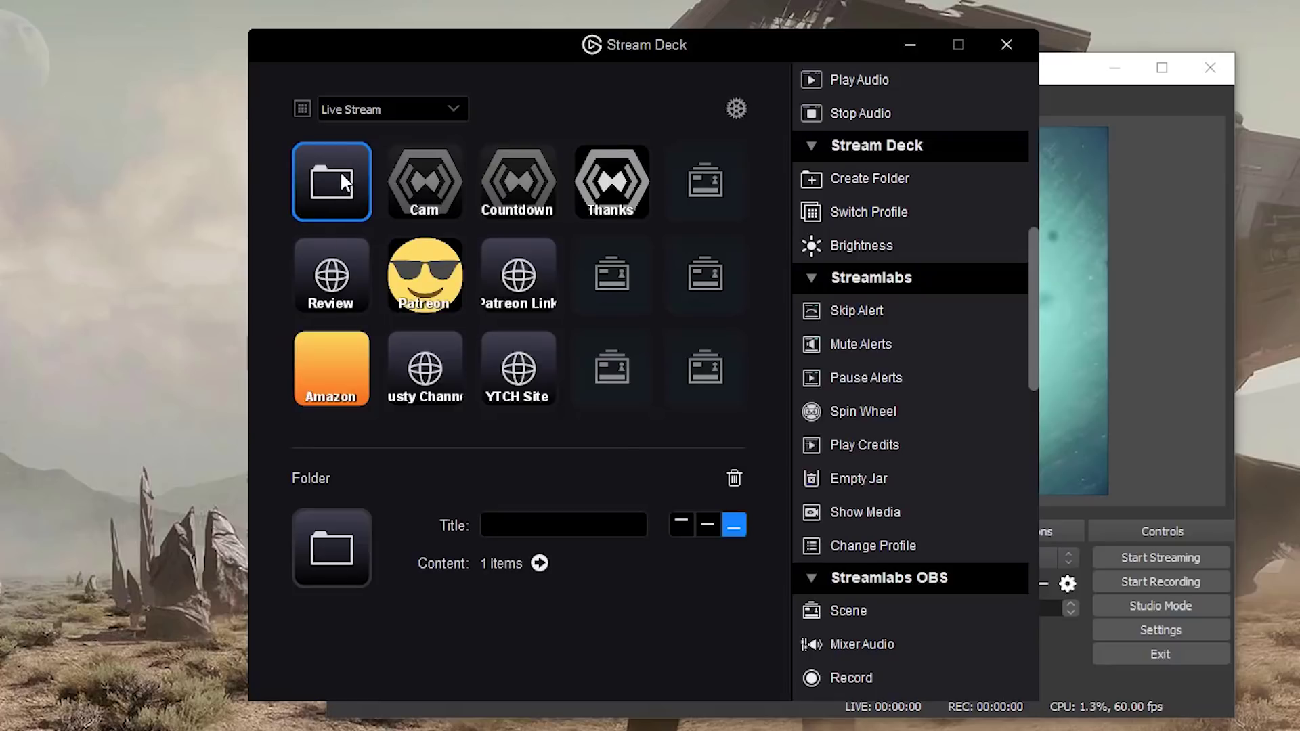
double_click(342, 175)
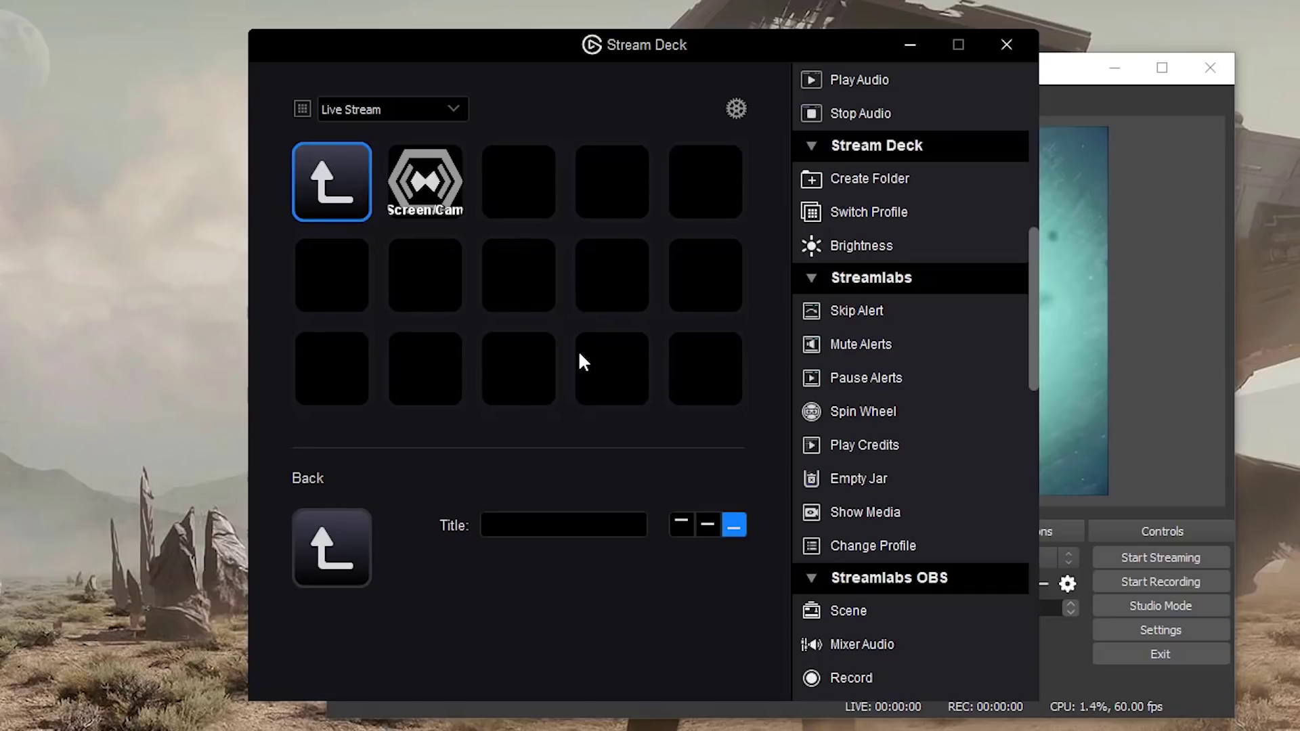
double_click(349, 166)
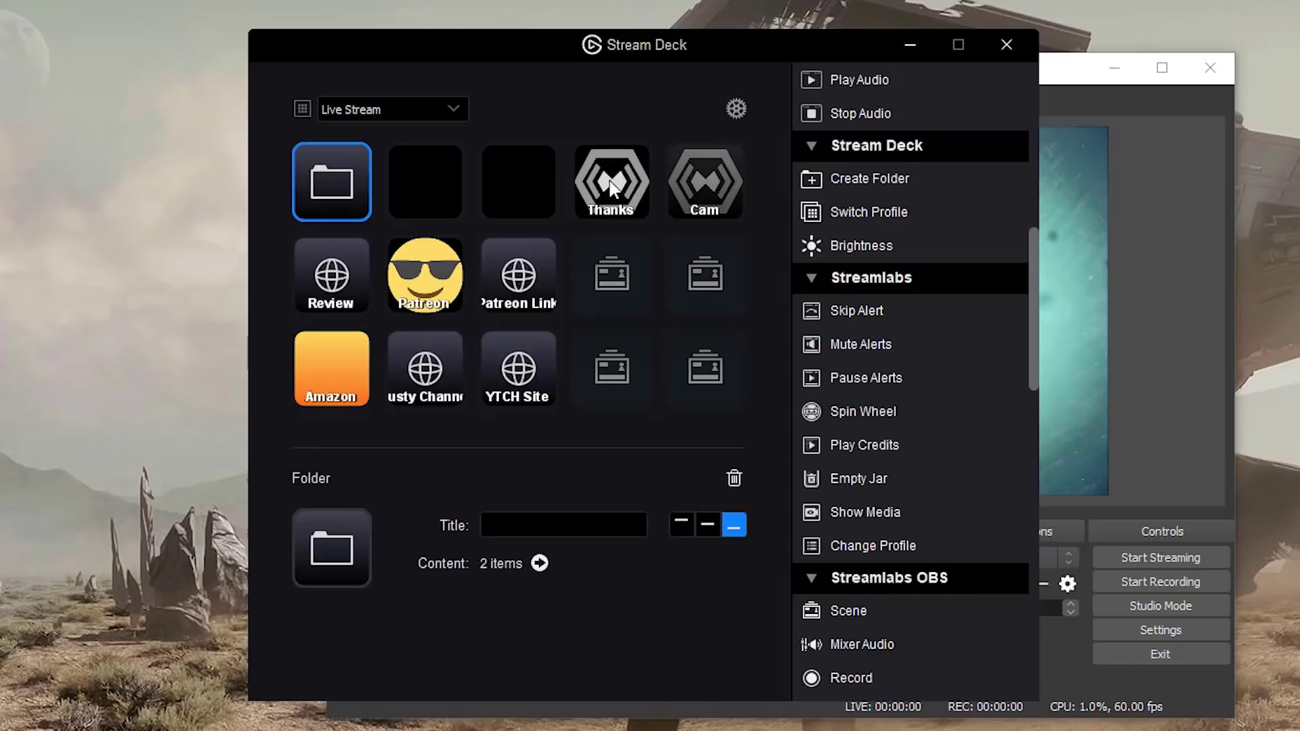
mouse_move(612, 186)
left_mouse_down()
mouse_move(327, 184)
mouse_move(414, 236)
mouse_move(611, 183)
left_mouse_up()
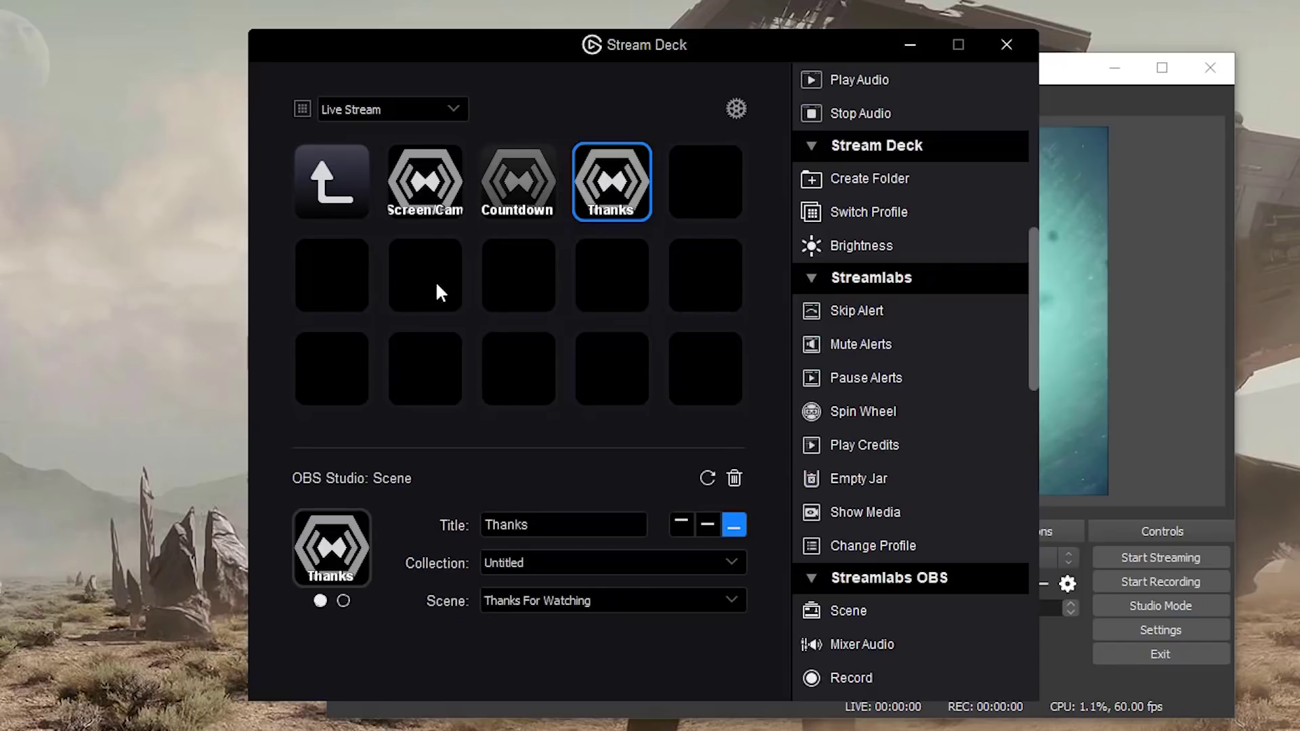
mouse_move(437, 190)
left_mouse_down()
mouse_move(424, 227)
mouse_move(340, 164)
mouse_move(429, 176)
left_mouse_up()
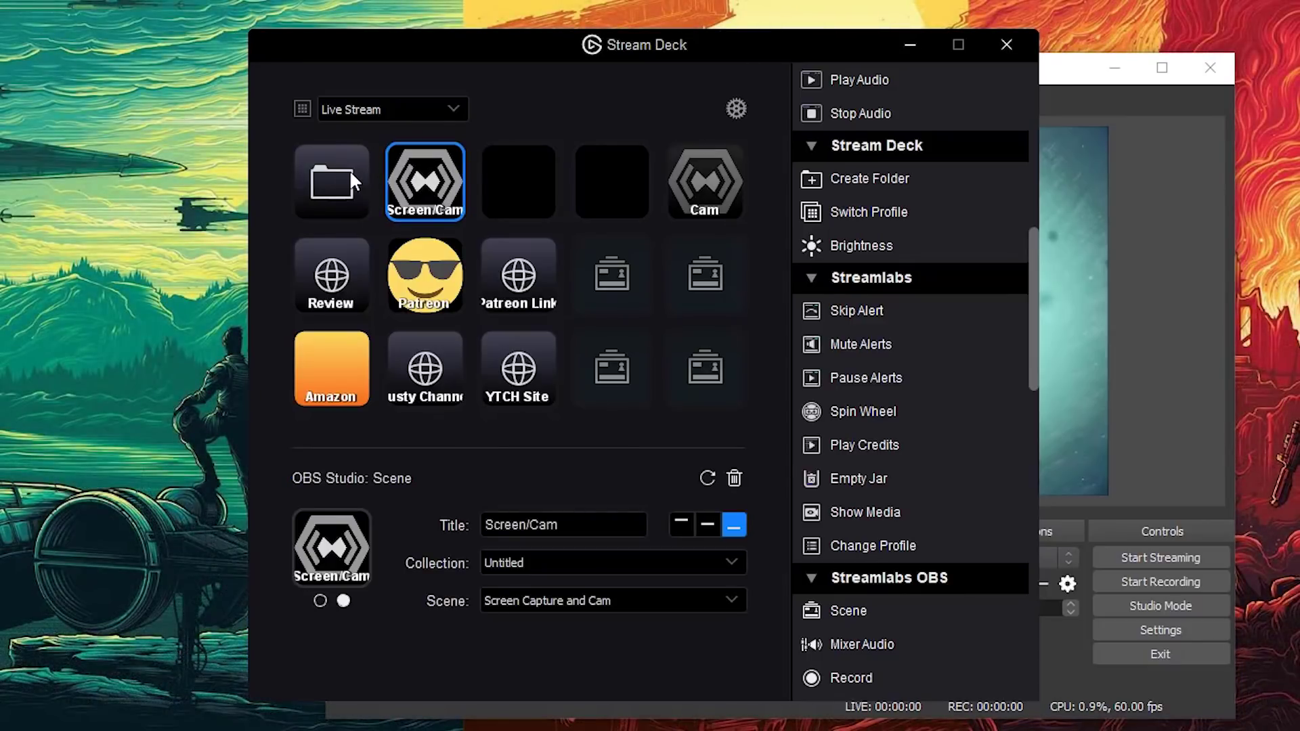
Move the Countdown and Thanks keys out of the folder onto the main page.
double_click(342, 175)
mouse_move(550, 173)
left_mouse_down()
mouse_move(339, 186)
mouse_move(546, 193)
left_mouse_up()
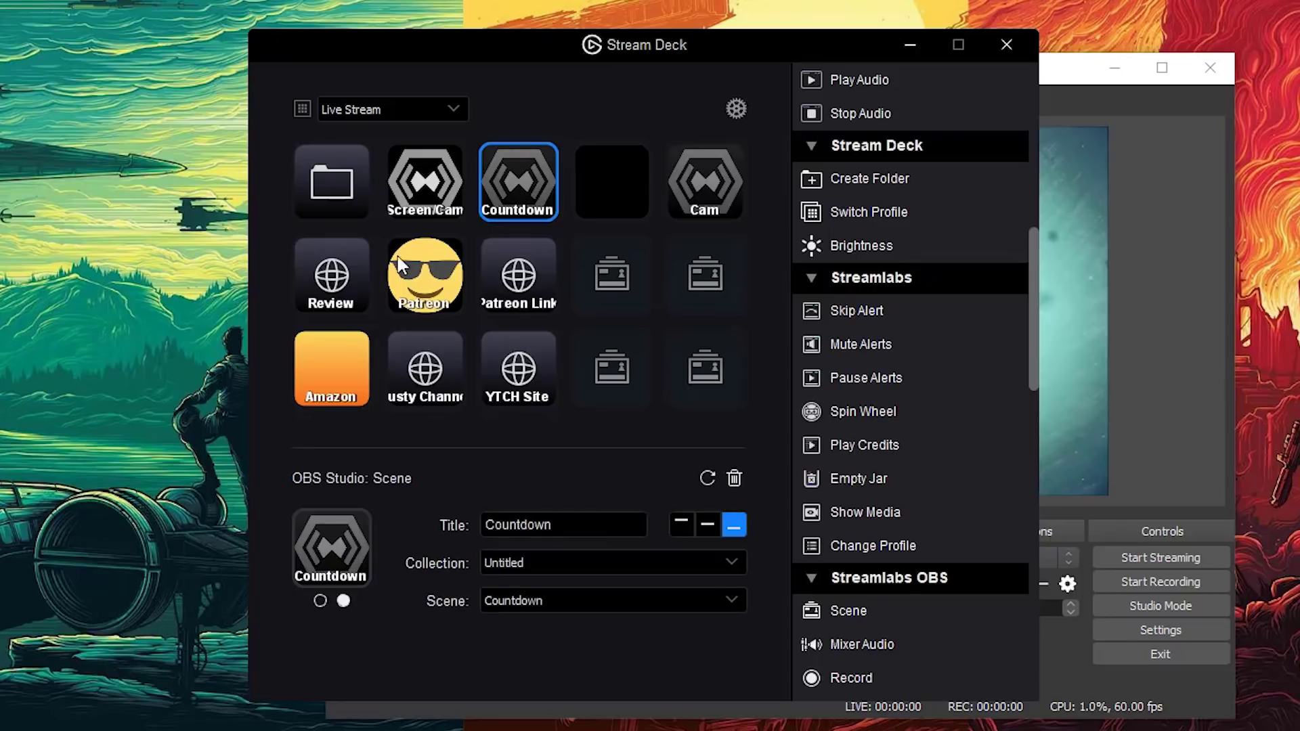
double_click(336, 190)
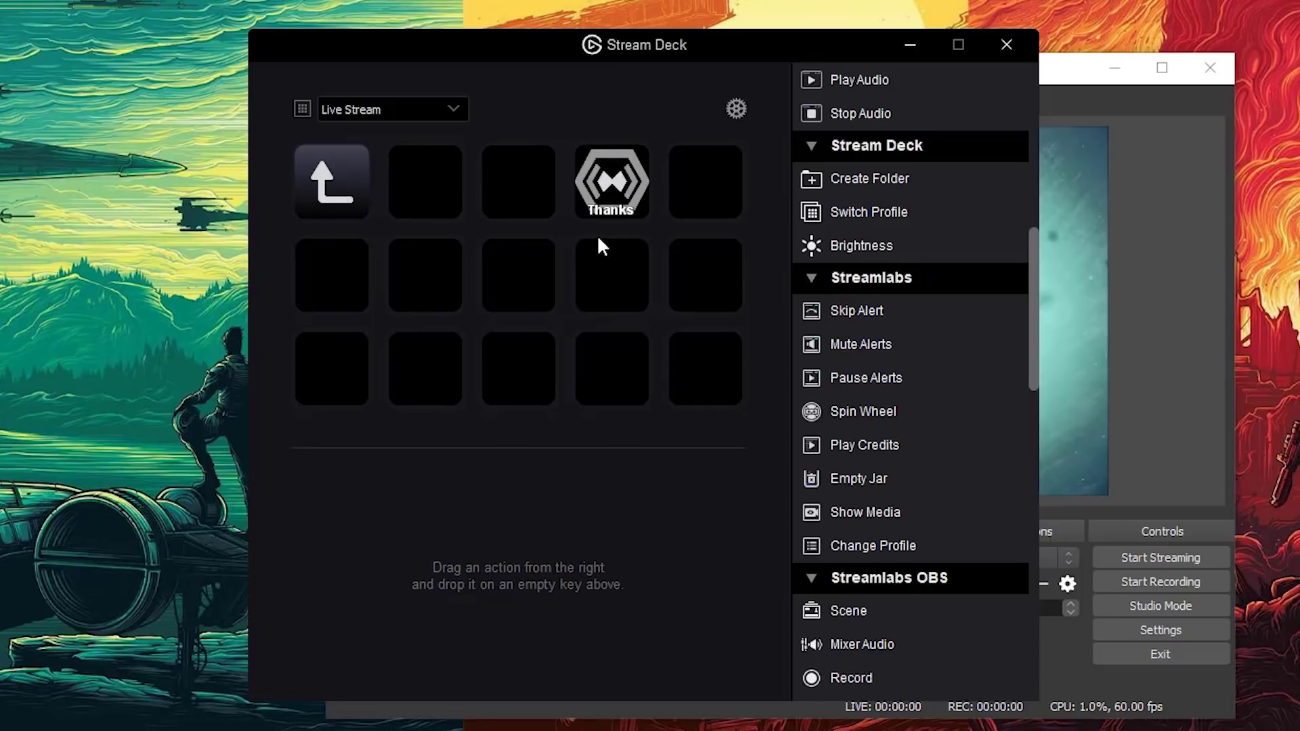
left_click_drag(614, 183, 599, 154)
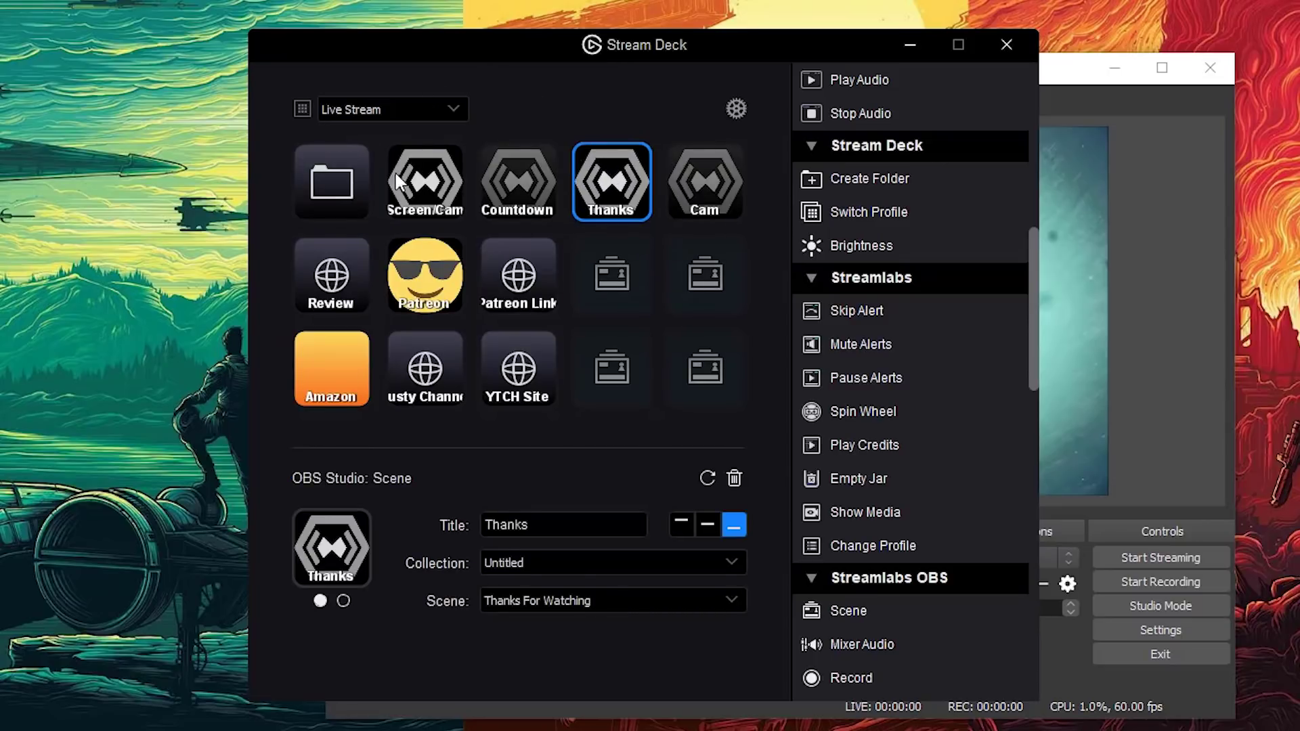
Delete the now-empty folder and move the Cam key into the first slot.
right_click(330, 181)
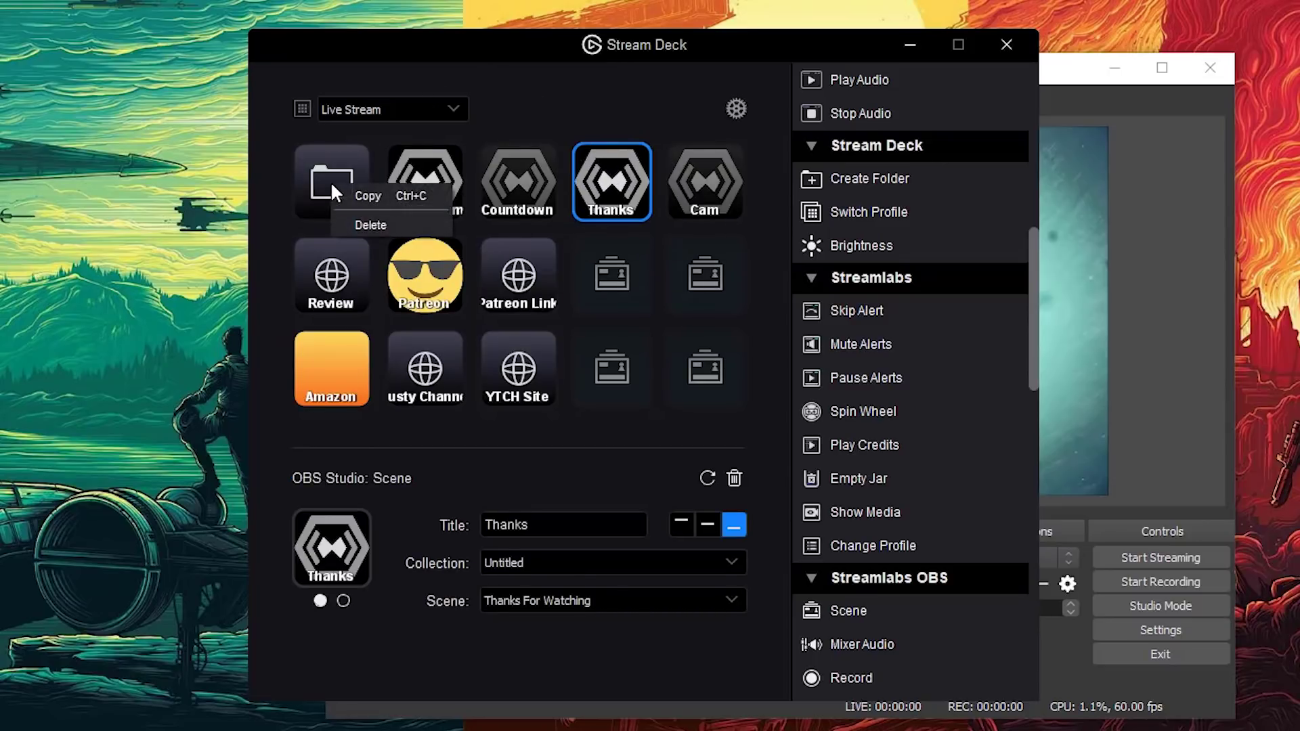
left_click(361, 221)
left_click_drag(709, 193, 332, 182)
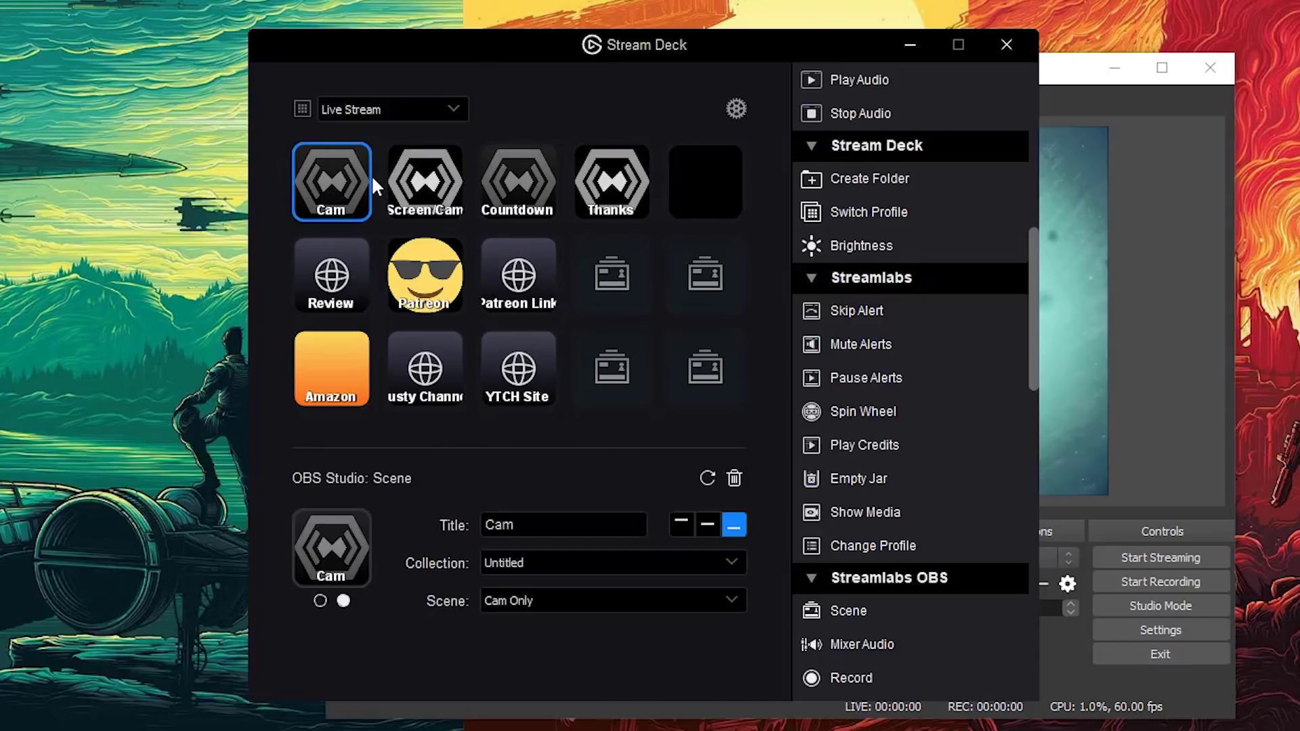